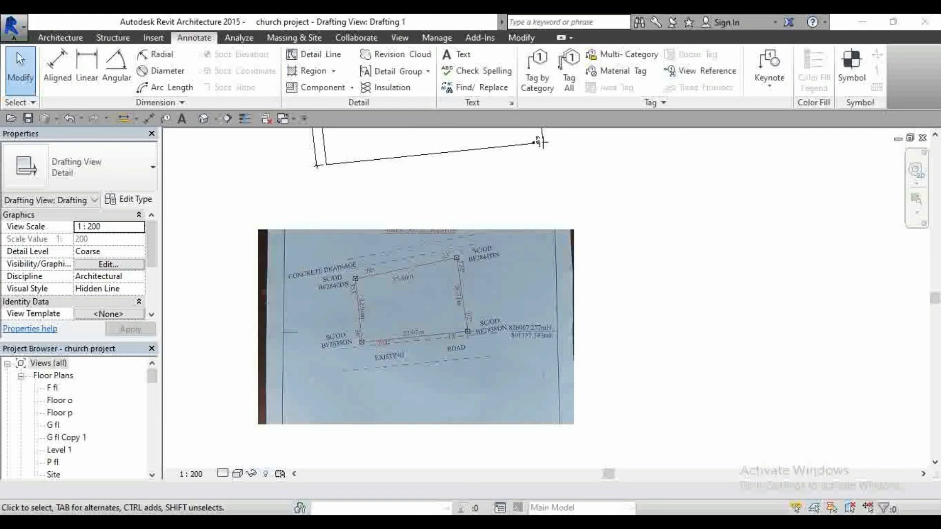
- Examine the side lengths and bearings at all four corner beacons of the survey plan image
{"action": "scroll", "coordinate": [546, 335], "scroll_direction": "up", "scroll_amount": 3}
{"action": "scroll", "coordinate": [474, 295], "scroll_direction": "down", "scroll_amount": 1}
{"action": "scroll", "coordinate": [473, 295], "scroll_direction": "up", "scroll_amount": 1}
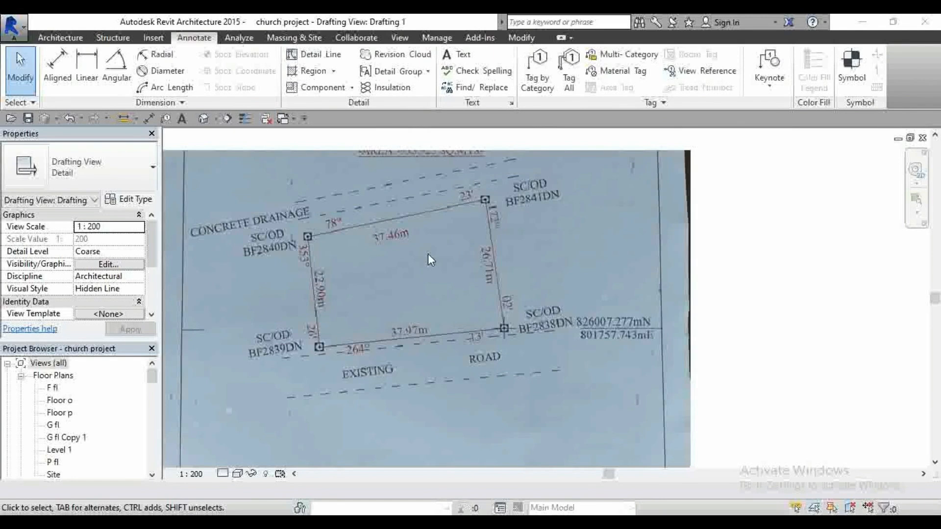
{"action": "scroll", "coordinate": [427, 254], "scroll_direction": "down", "scroll_amount": 1}
{"action": "scroll", "coordinate": [411, 332], "scroll_direction": "up", "scroll_amount": 1}
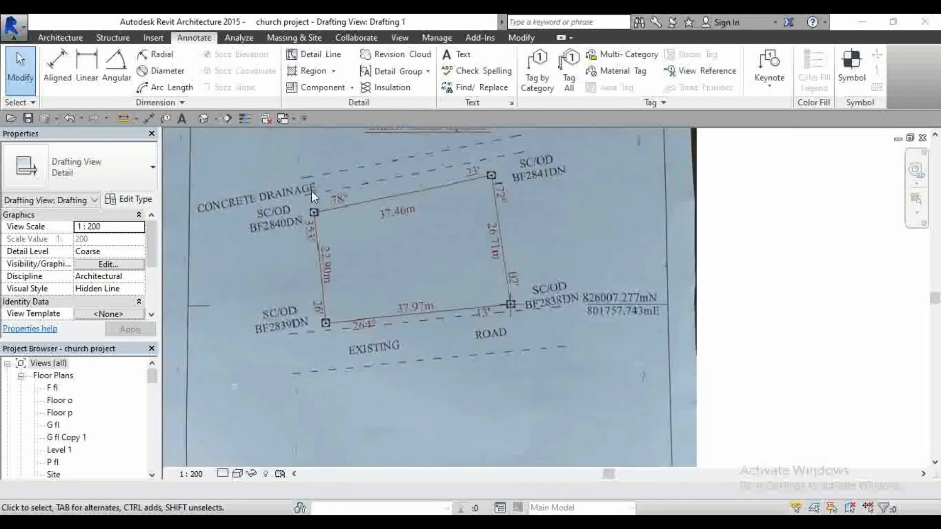
{"action": "scroll", "coordinate": [312, 193], "scroll_direction": "down", "scroll_amount": 1}
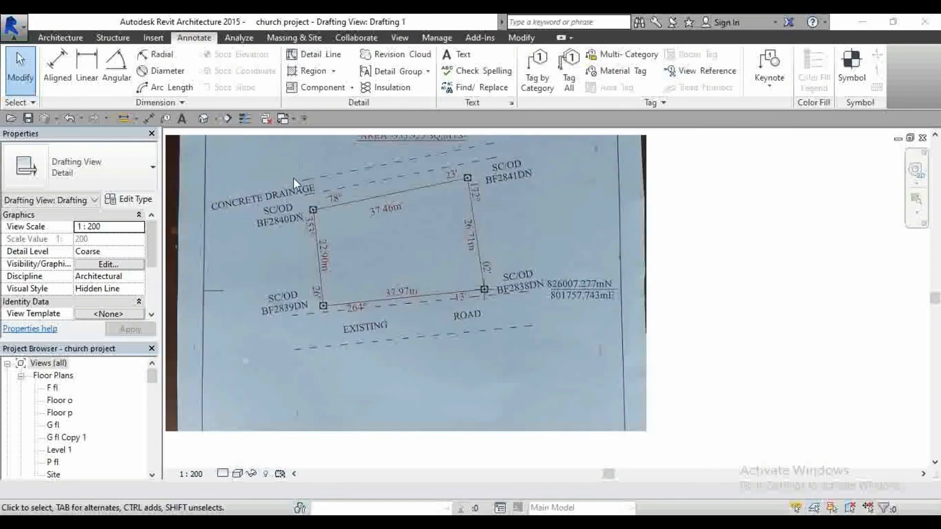
{"action": "scroll", "coordinate": [265, 191], "scroll_direction": "up", "scroll_amount": 2}
{"action": "scroll", "coordinate": [339, 202], "scroll_direction": "up", "scroll_amount": 3}
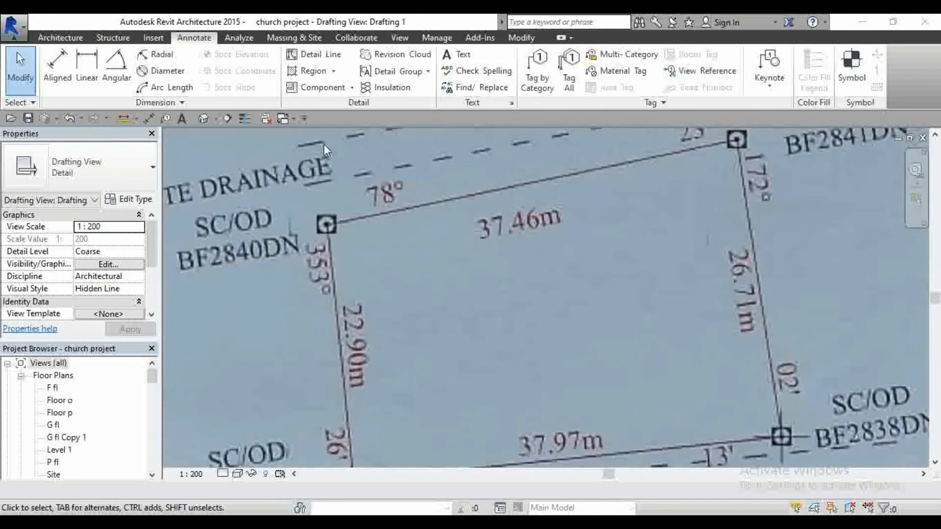
{"action": "scroll", "coordinate": [381, 196], "scroll_direction": "down", "scroll_amount": 2}
{"action": "scroll", "coordinate": [627, 142], "scroll_direction": "up", "scroll_amount": 2}
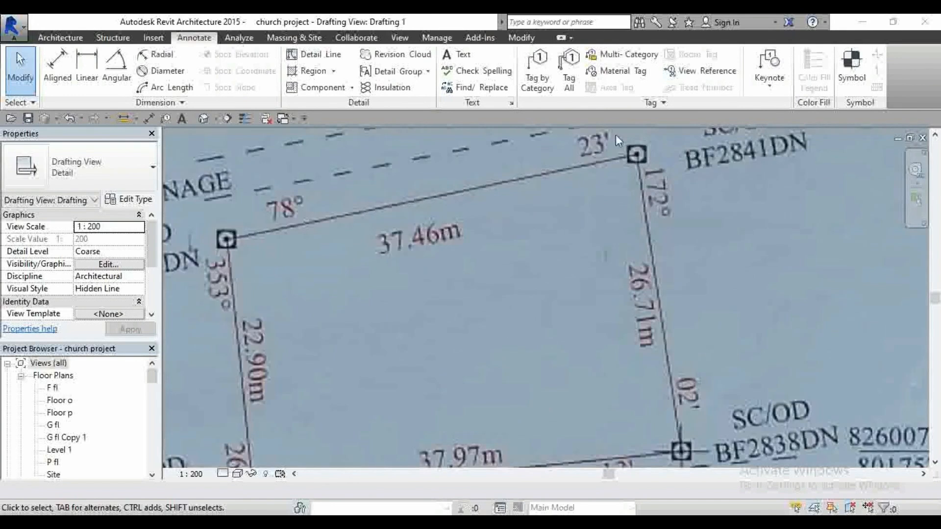
{"action": "scroll", "coordinate": [687, 153], "scroll_direction": "down", "scroll_amount": 2}
{"action": "scroll", "coordinate": [637, 333], "scroll_direction": "up", "scroll_amount": 3}
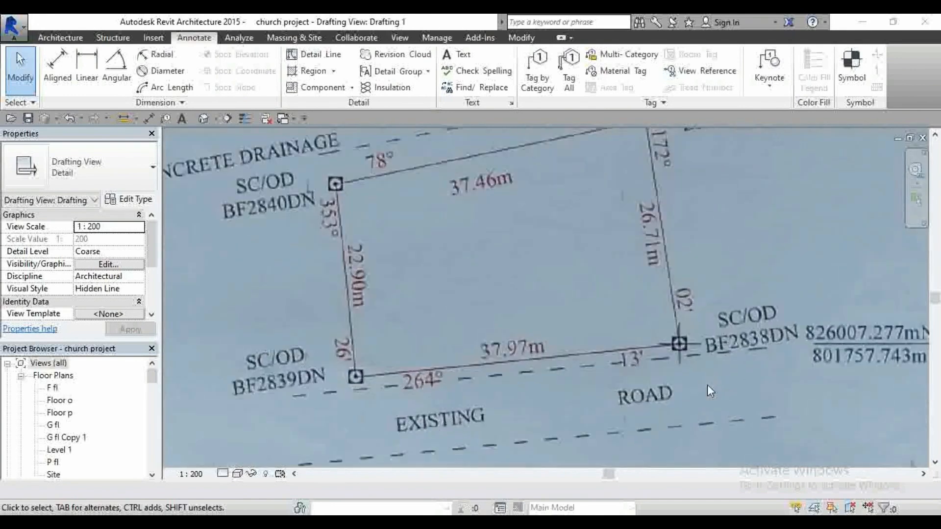
{"action": "scroll", "coordinate": [710, 284], "scroll_direction": "down", "scroll_amount": 2}
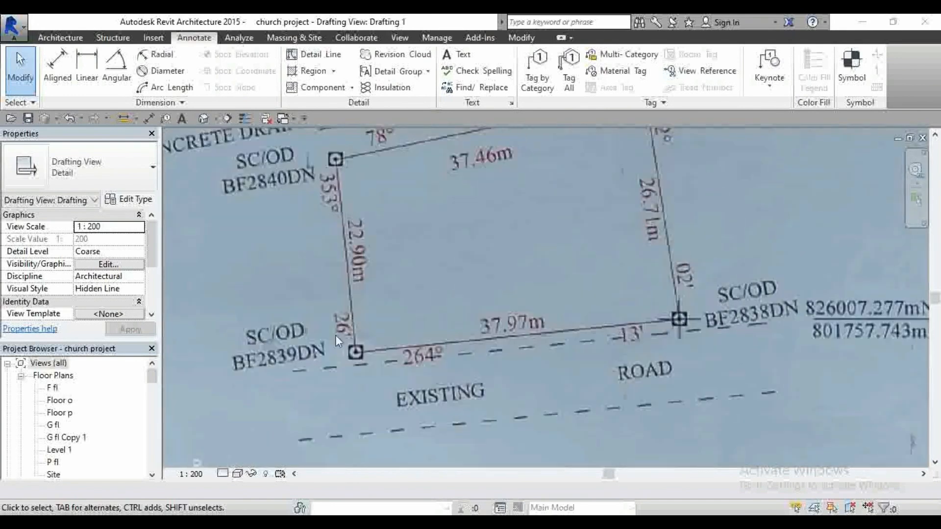
{"action": "scroll", "coordinate": [336, 334], "scroll_direction": "up", "scroll_amount": 3}
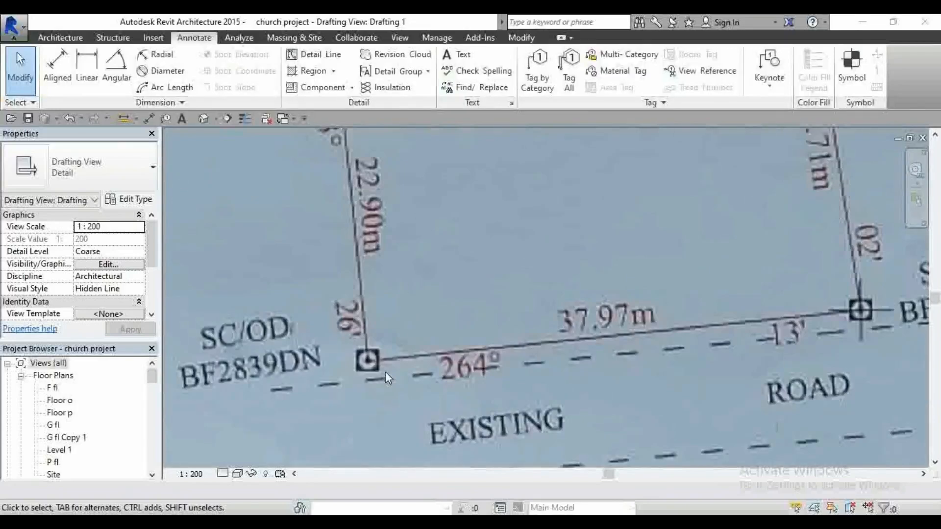
{"action": "scroll", "coordinate": [389, 388], "scroll_direction": "down", "scroll_amount": 3}
{"action": "scroll", "coordinate": [362, 267], "scroll_direction": "up", "scroll_amount": 3}
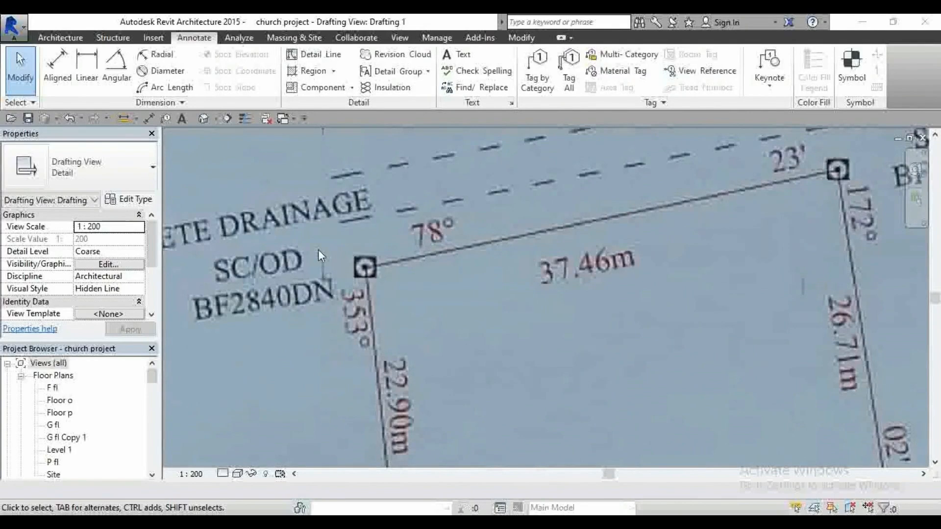
{"action": "scroll", "coordinate": [319, 249], "scroll_direction": "down", "scroll_amount": 4}
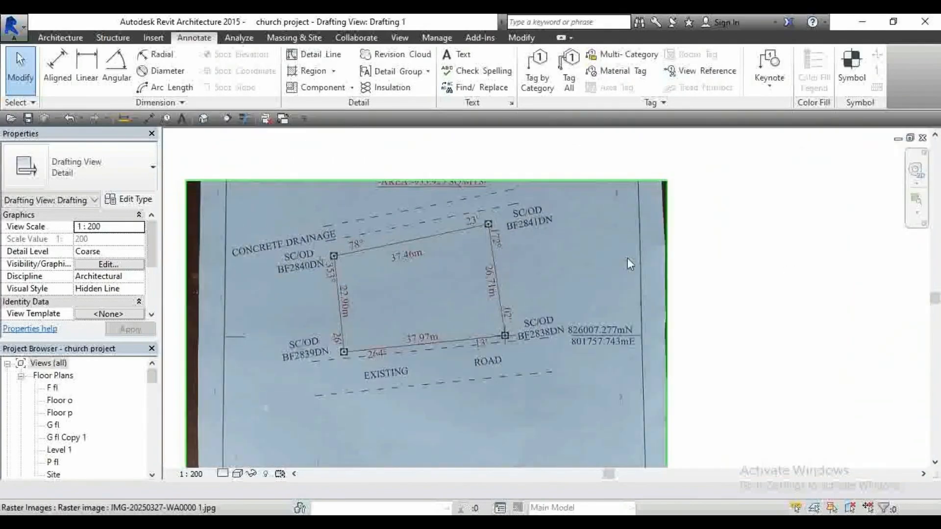
- Draw a vertical detail line about 4000 mm long and a horizontal one about 5000 mm long from its lower end, beside the survey image
{"action": "key", "text": "l"}
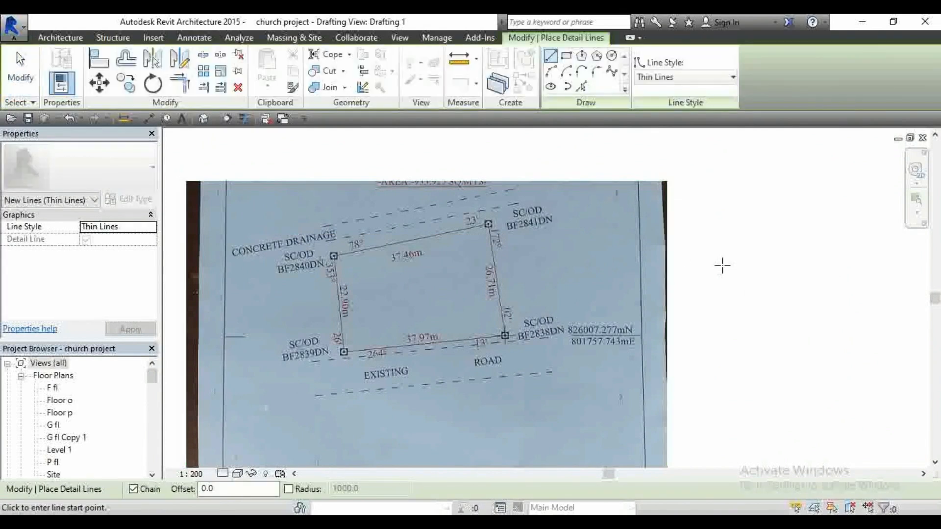
{"action": "left_click", "coordinate": [722, 286]}
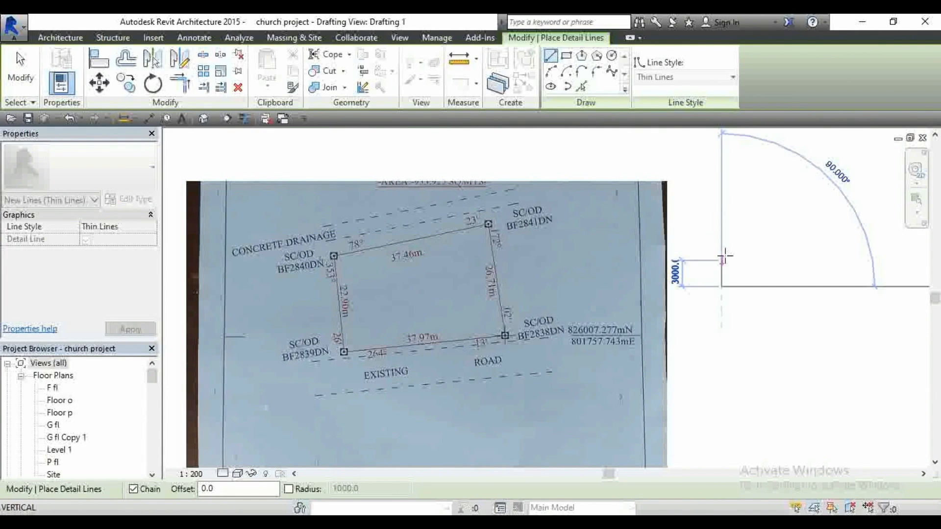
{"action": "left_click", "coordinate": [725, 250]}
{"action": "key", "text": "Escape"}
{"action": "left_click", "coordinate": [721, 286]}
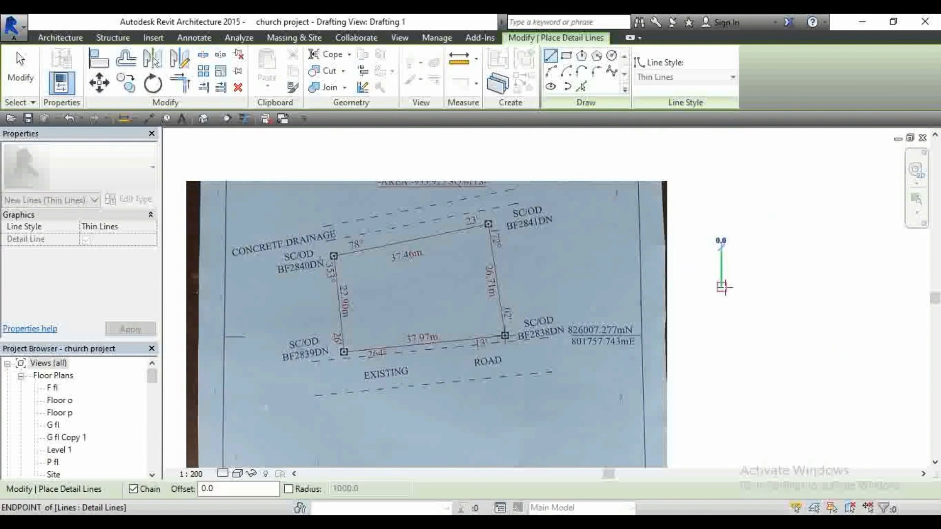
{"action": "left_click", "coordinate": [766, 287]}
{"action": "key", "text": "Escape"}
{"action": "key", "text": "Escape"}
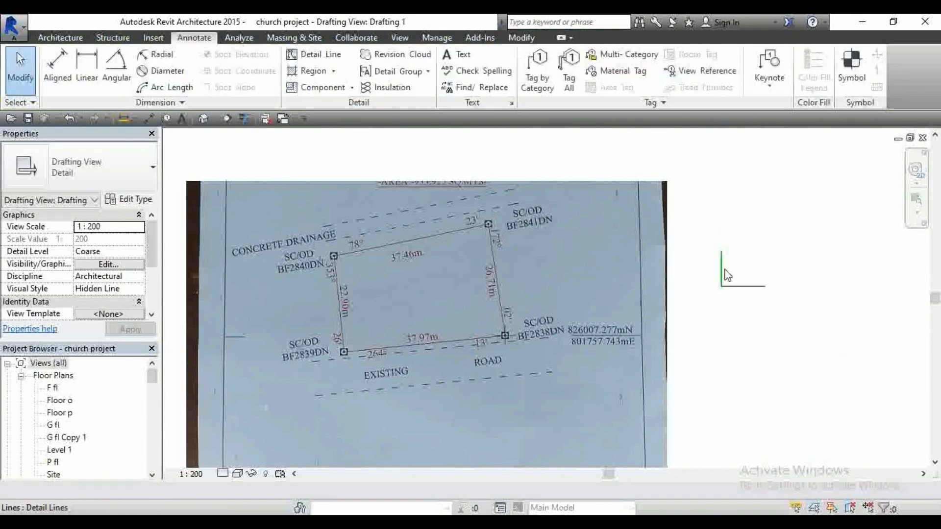
- Mirror the vertical line about the horizontal one and the horizontal line about the vertical one to form a cross
{"action": "left_click", "coordinate": [721, 270]}
{"action": "left_click", "coordinate": [153, 58]}
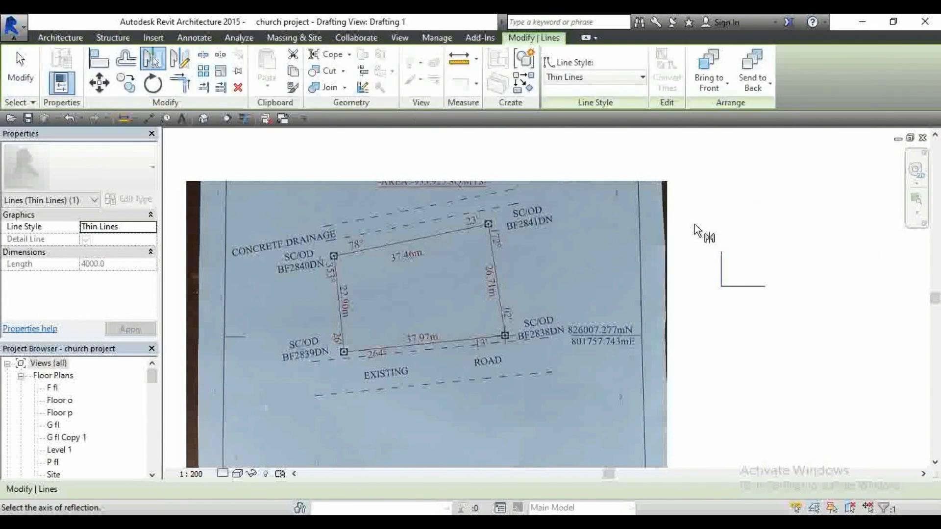
{"action": "left_click", "coordinate": [749, 287]}
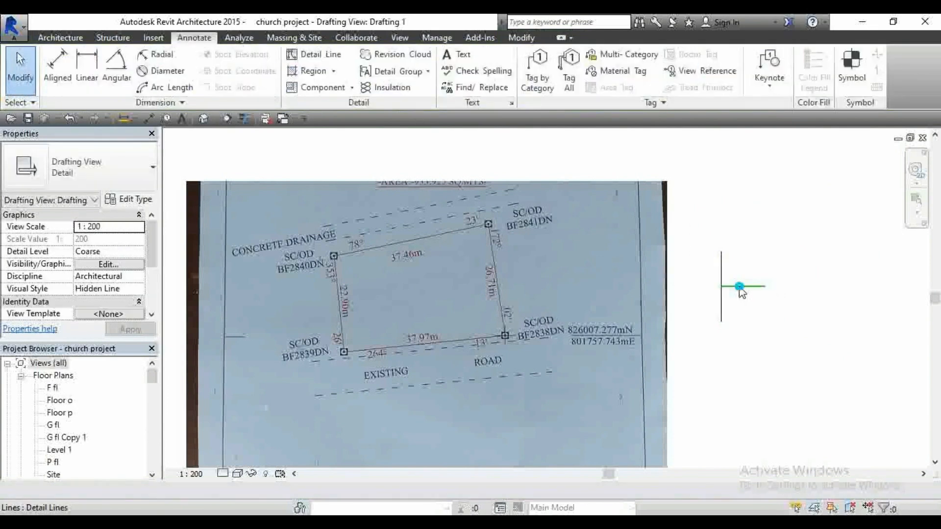
{"action": "left_click", "coordinate": [738, 286]}
{"action": "left_click", "coordinate": [153, 58]}
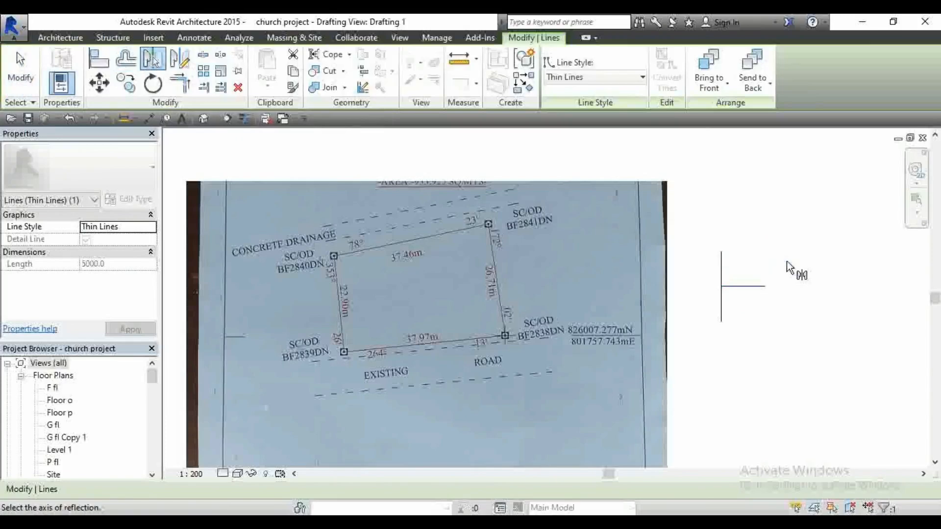
{"action": "left_click", "coordinate": [721, 271]}
{"action": "key", "text": "Escape"}
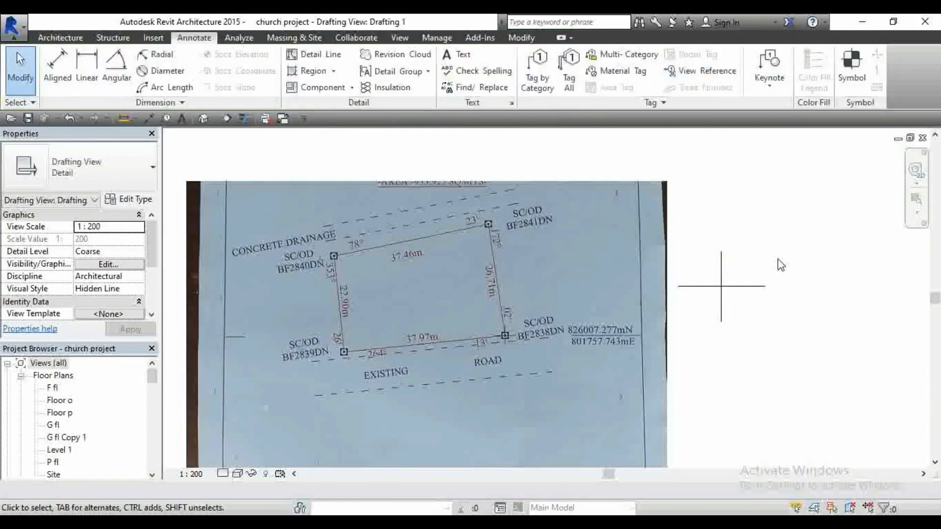
- Draw a 37460 mm detail line from the cross centre, rising at 15° above the horizontal arm
{"action": "key", "text": "d"}
{"action": "key", "text": "l"}
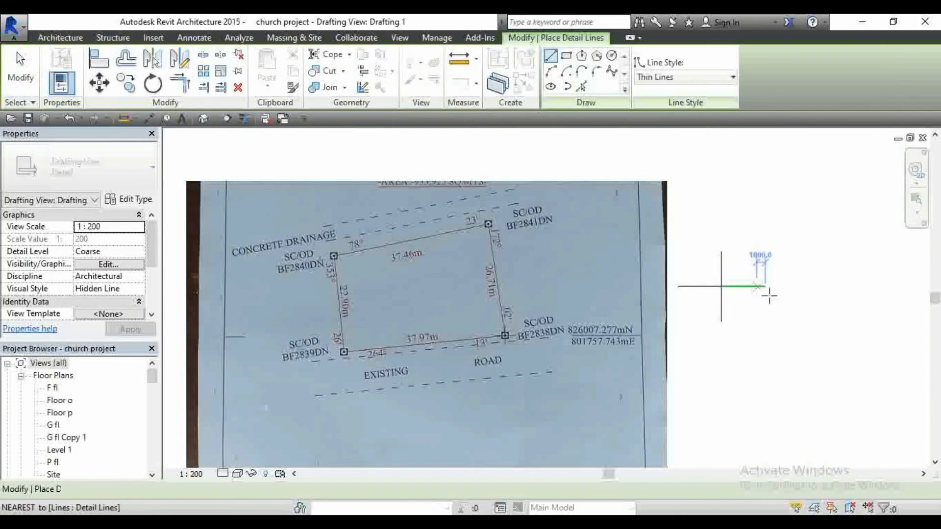
{"action": "left_click", "coordinate": [720, 286]}
{"action": "scroll", "coordinate": [679, 326], "scroll_direction": "down", "scroll_amount": 2}
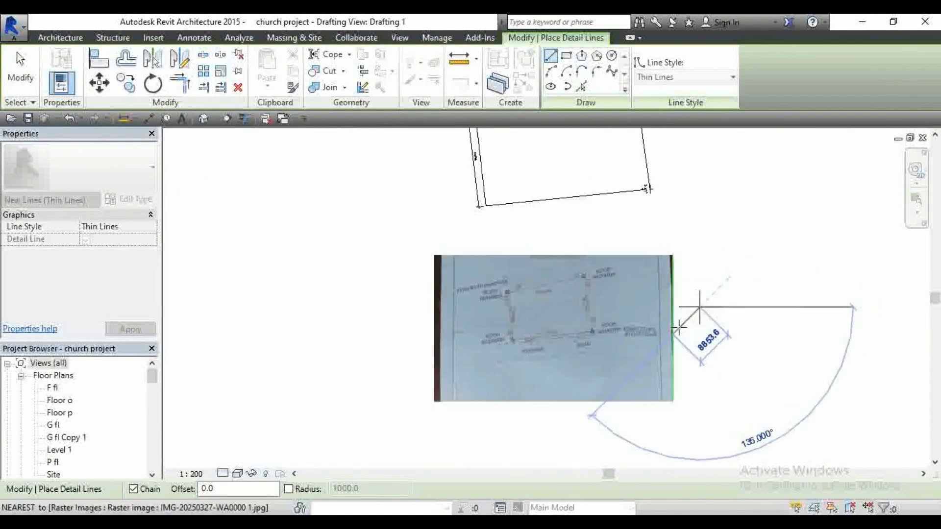
{"action": "scroll", "coordinate": [720, 287], "scroll_direction": "down", "scroll_amount": 4}
{"action": "scroll", "coordinate": [697, 308], "scroll_direction": "down", "scroll_amount": 5}
{"action": "scroll", "coordinate": [805, 274], "scroll_direction": "up", "scroll_amount": 4}
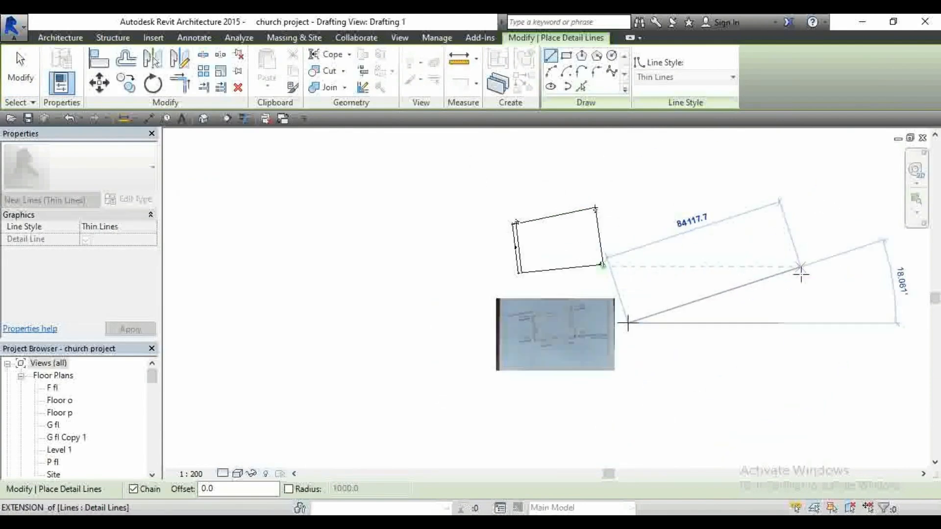
{"action": "scroll", "coordinate": [541, 338], "scroll_direction": "up", "scroll_amount": 8}
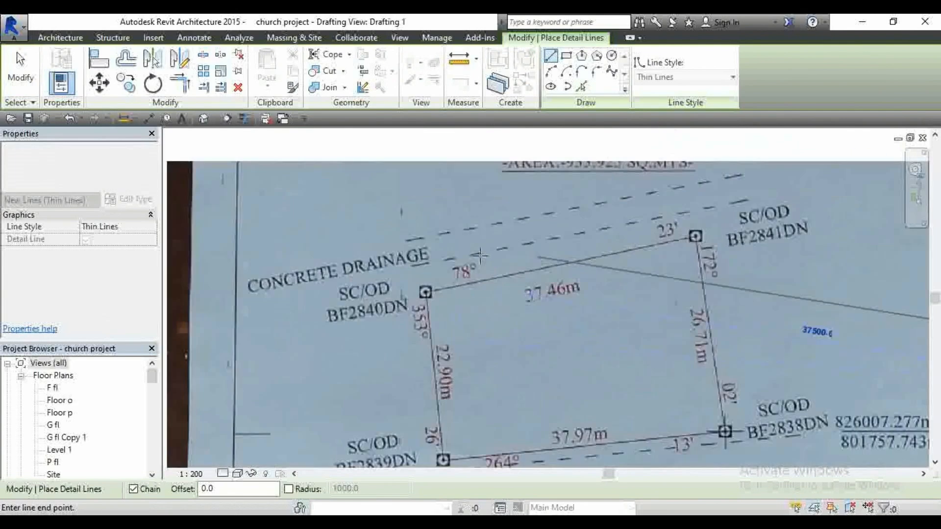
{"action": "scroll", "coordinate": [603, 275], "scroll_direction": "down", "scroll_amount": 6}
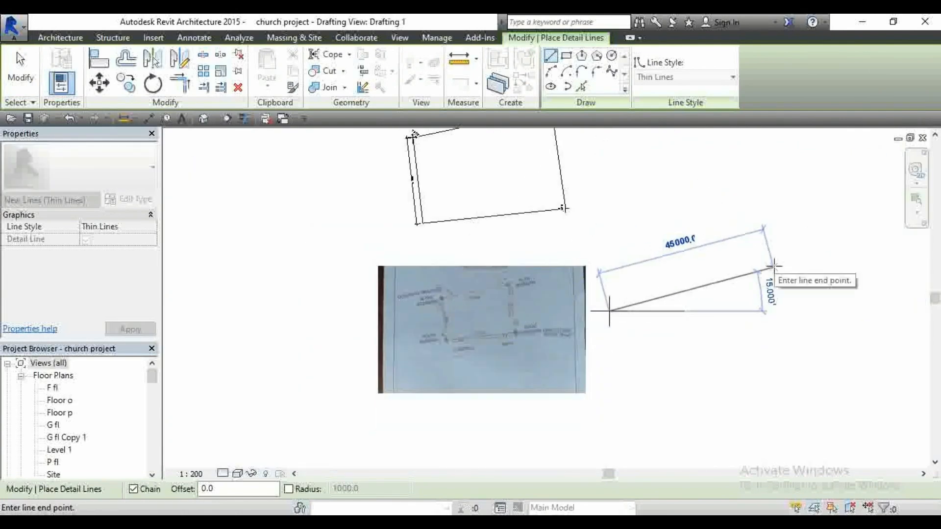
{"action": "type", "text": "37"}
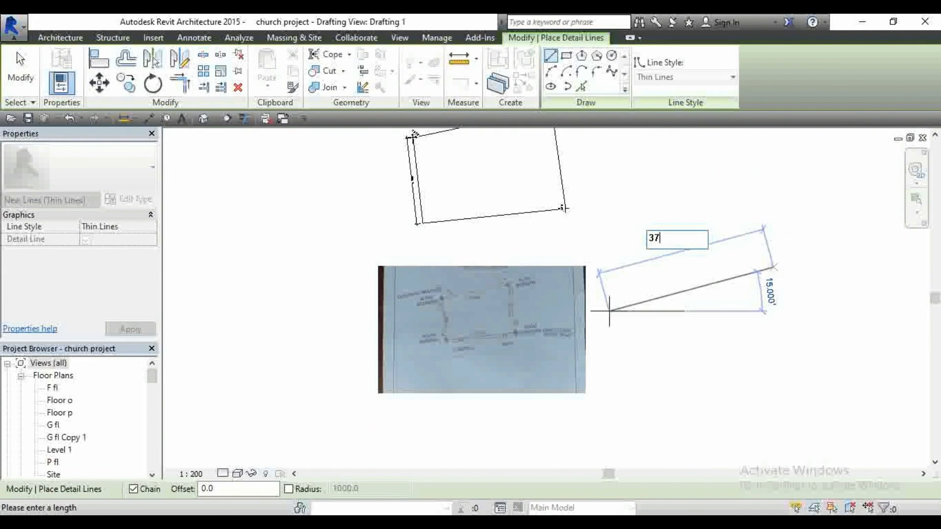
{"action": "type", "text": "460"}
{"action": "key", "text": "Return"}
- Check the bearing of the 37.46m side on the survey plan image
{"action": "scroll", "coordinate": [651, 309], "scroll_direction": "up", "scroll_amount": 8}
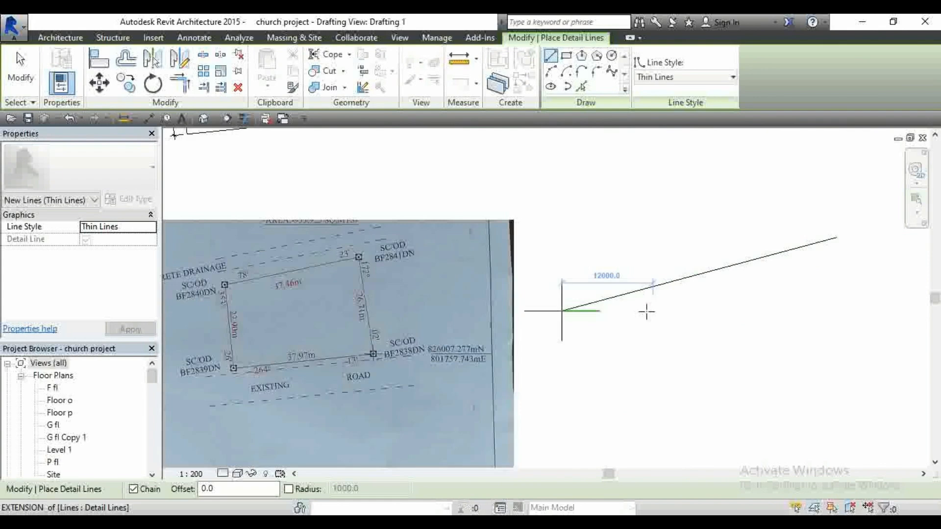
{"action": "scroll", "coordinate": [627, 287], "scroll_direction": "down", "scroll_amount": 4}
{"action": "scroll", "coordinate": [324, 242], "scroll_direction": "up", "scroll_amount": 5}
{"action": "scroll", "coordinate": [358, 299], "scroll_direction": "up", "scroll_amount": 1}
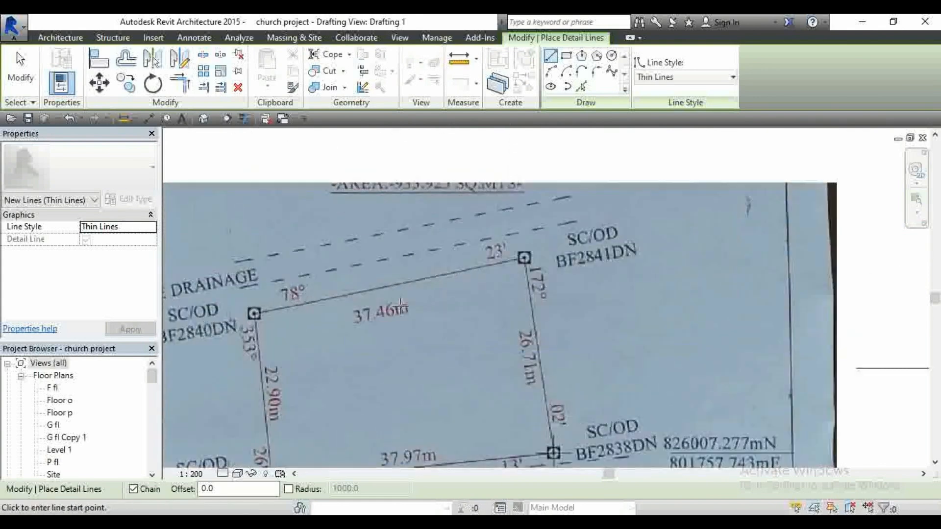
{"action": "scroll", "coordinate": [343, 304], "scroll_direction": "down", "scroll_amount": 3}
{"action": "scroll", "coordinate": [414, 343], "scroll_direction": "up", "scroll_amount": 3}
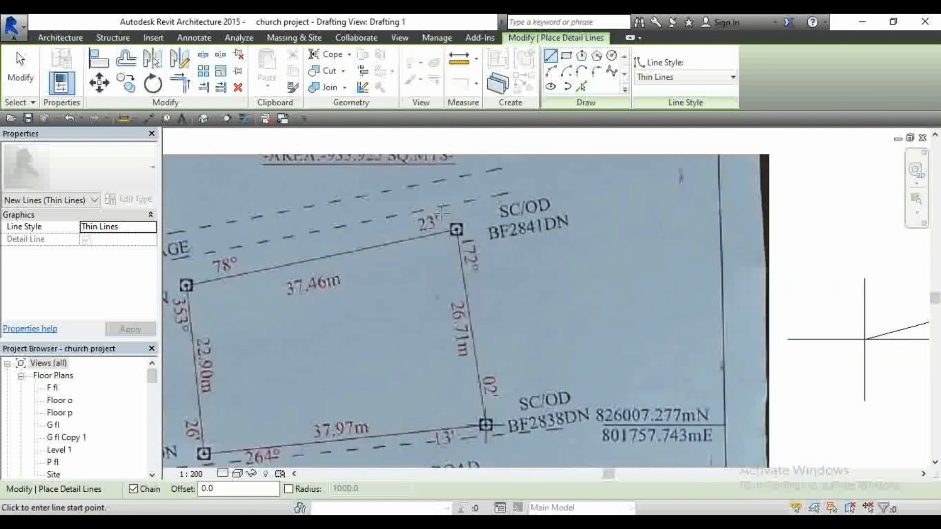
{"action": "scroll", "coordinate": [374, 267], "scroll_direction": "down", "scroll_amount": 2}
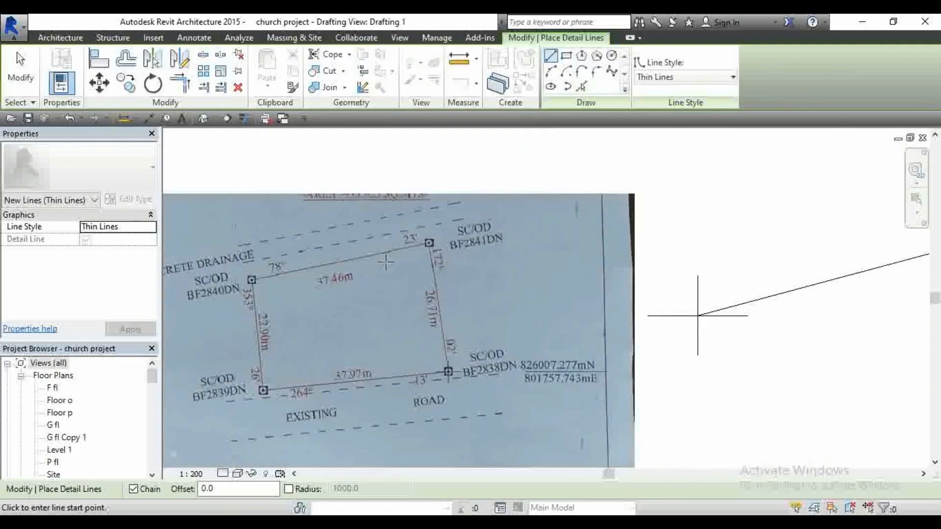
{"action": "scroll", "coordinate": [384, 260], "scroll_direction": "down", "scroll_amount": 1}
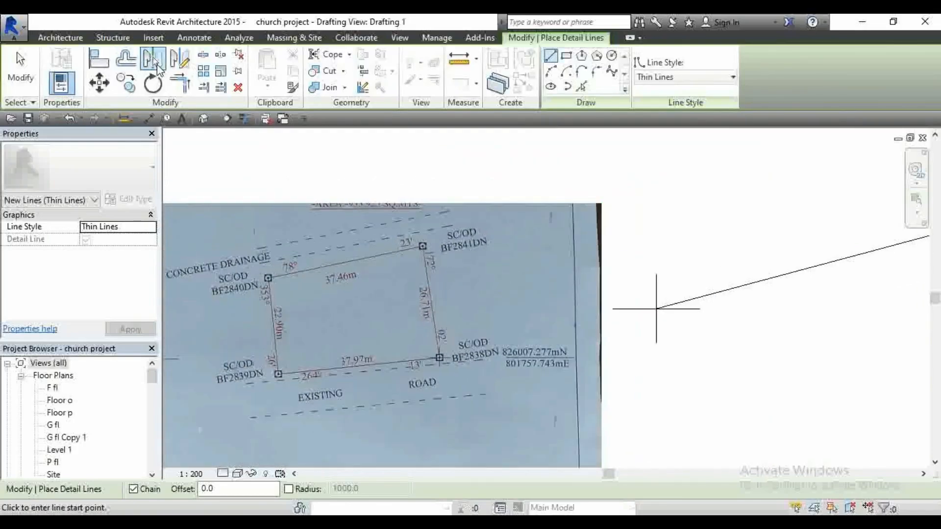
- Add an angular dimension between the sloping boundary line and the vertical arm of the cross
{"action": "key", "text": "d"}
{"action": "key", "text": "i"}
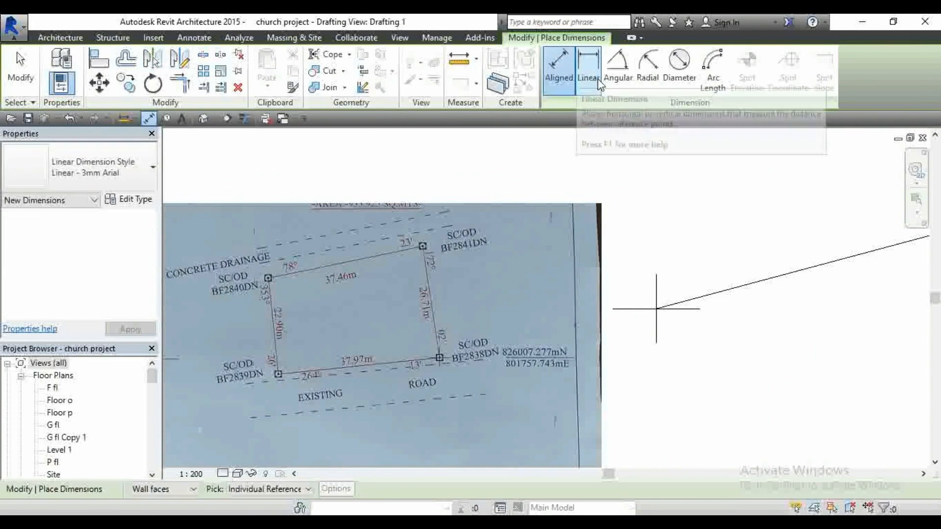
{"action": "left_click", "coordinate": [618, 68]}
{"action": "left_click", "coordinate": [682, 304]}
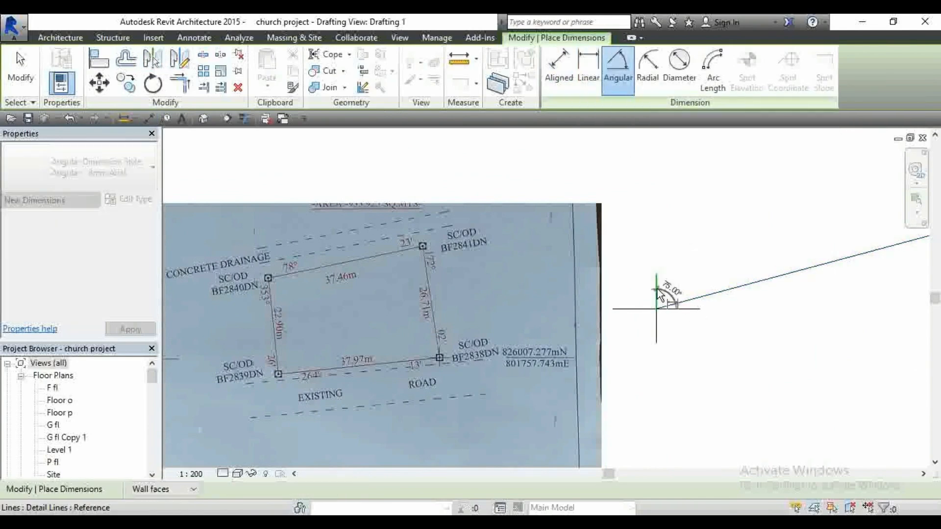
{"action": "left_click", "coordinate": [658, 289]}
{"action": "left_click", "coordinate": [723, 275]}
{"action": "key", "text": "Escape"}
{"action": "key", "text": "Escape"}
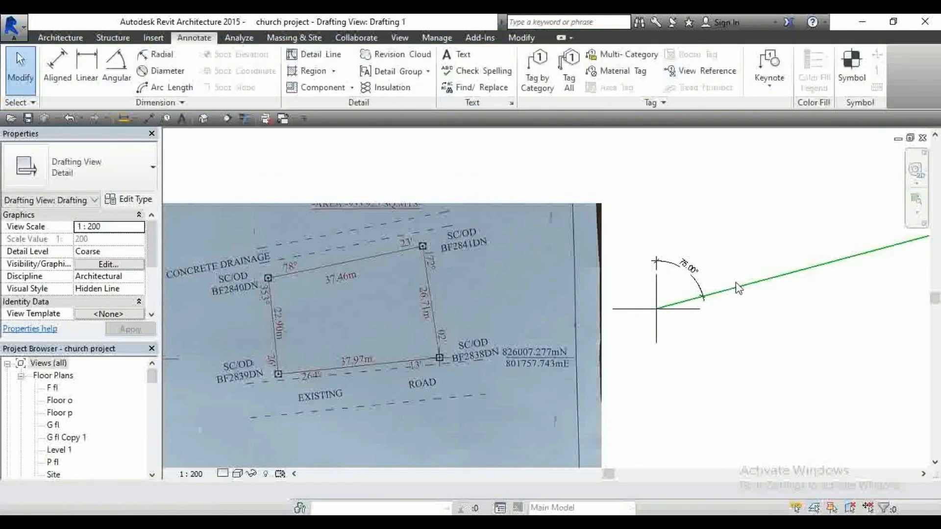
- Set the angle between the boundary line and the vertical arm of the cross to 78.23°
{"action": "left_click", "coordinate": [730, 284]}
{"action": "left_click", "coordinate": [687, 266]}
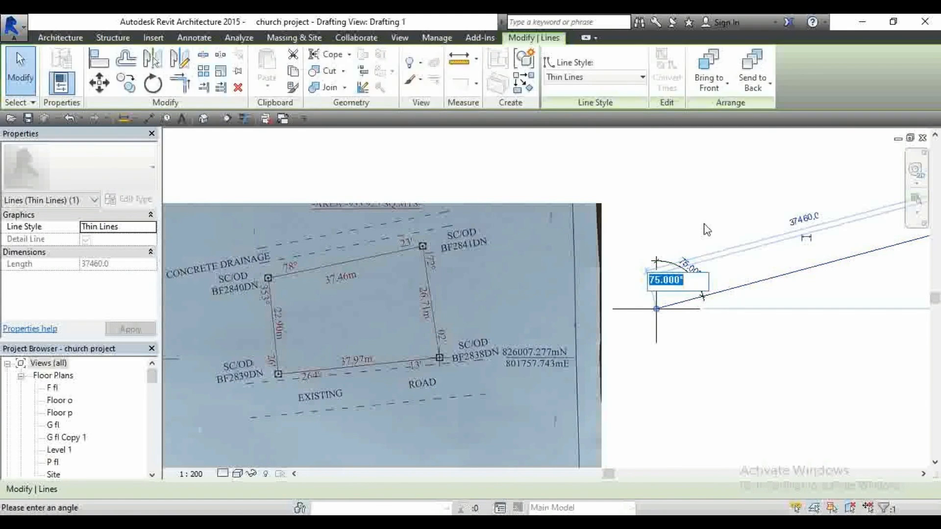
{"action": "type", "text": "78.23"}
{"action": "key", "text": "Return"}
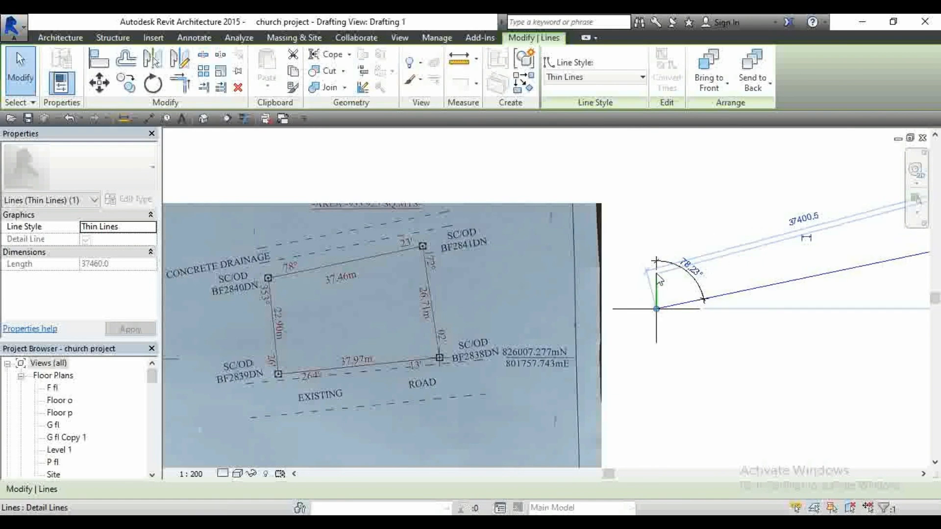
{"action": "scroll", "coordinate": [657, 272], "scroll_direction": "down", "scroll_amount": 3}
{"action": "scroll", "coordinate": [657, 273], "scroll_direction": "down", "scroll_amount": 2}
{"action": "scroll", "coordinate": [846, 315], "scroll_direction": "up", "scroll_amount": 5}
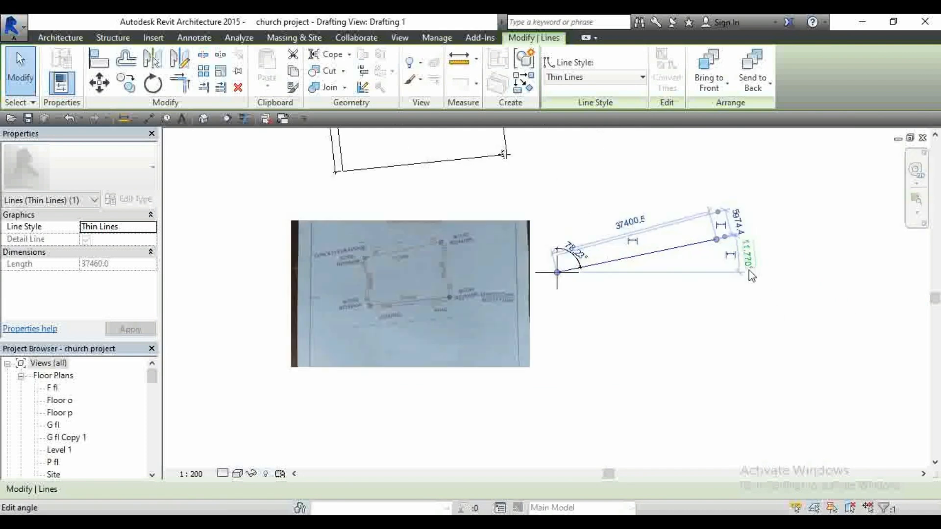
- Copy the cross from the start of the 37460 mm line to its far end and delete the copied angular dimension
{"action": "scroll", "coordinate": [520, 215], "scroll_direction": "up", "scroll_amount": 2}
{"action": "key", "text": "Escape"}
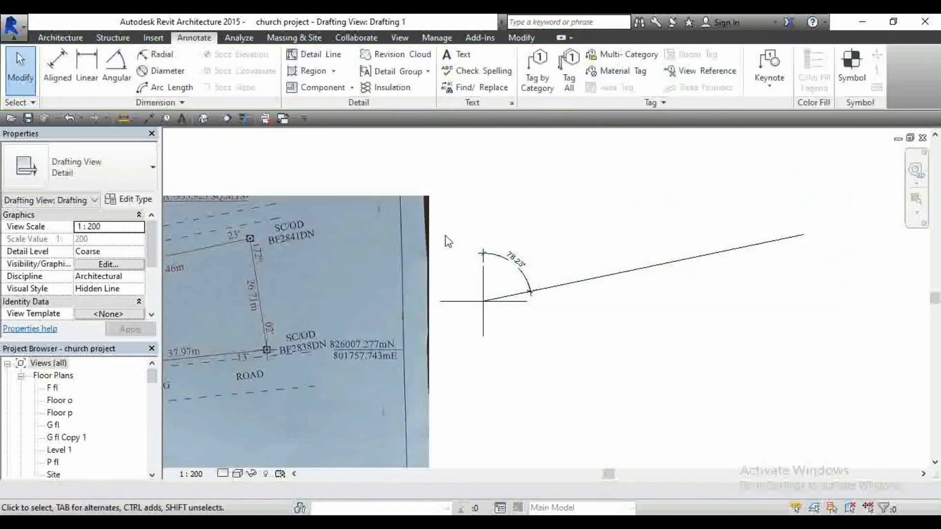
{"action": "left_click_drag", "start_coordinate": [435, 223], "coordinate": [550, 374]}
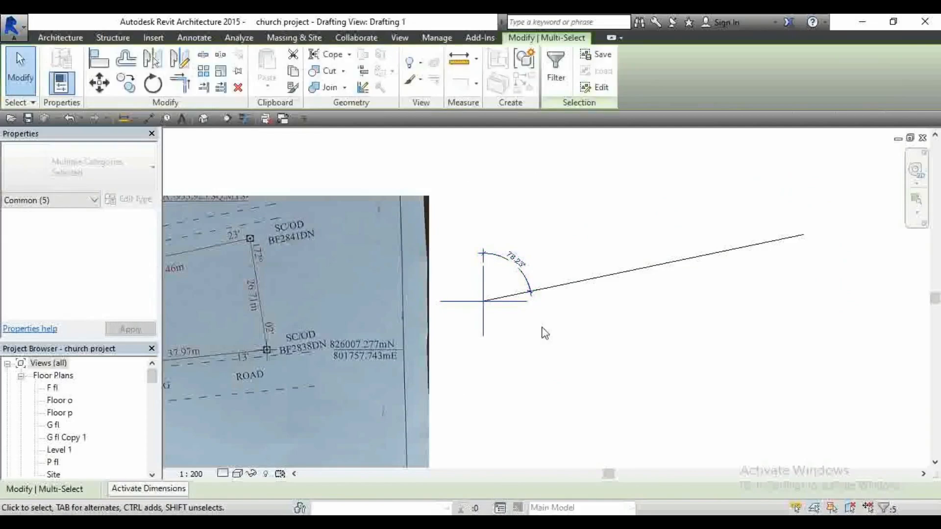
{"action": "left_click", "coordinate": [126, 84]}
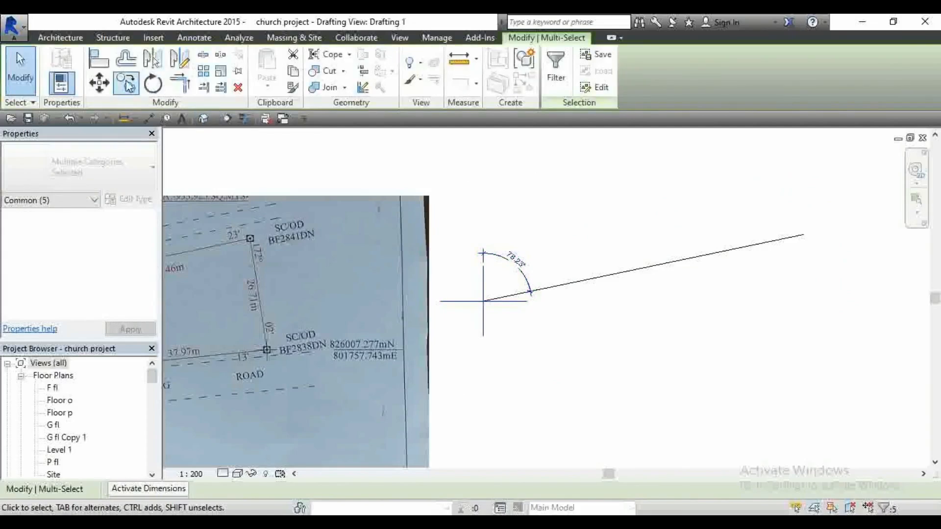
{"action": "left_click", "coordinate": [483, 302]}
{"action": "scroll", "coordinate": [827, 224], "scroll_direction": "up", "scroll_amount": 5}
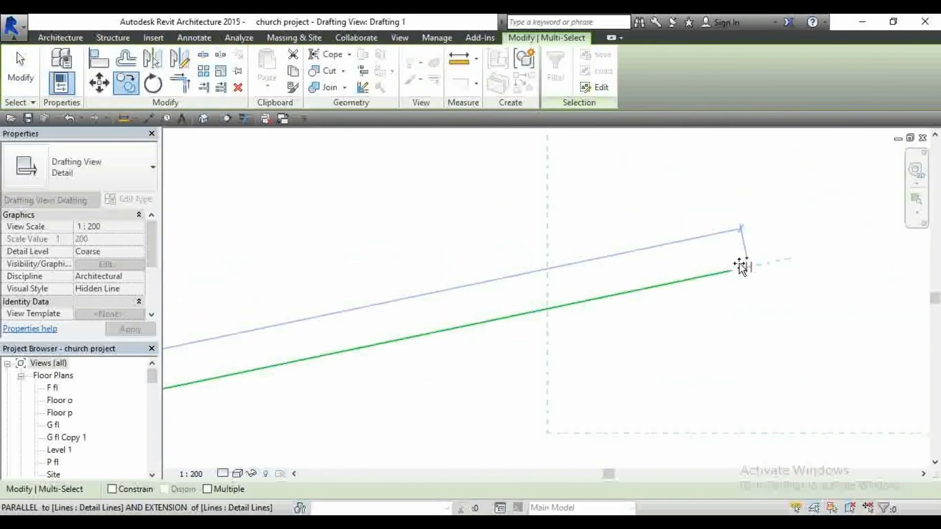
{"action": "left_click", "coordinate": [730, 271]}
{"action": "key", "text": "Escape"}
{"action": "scroll", "coordinate": [747, 269], "scroll_direction": "up", "scroll_amount": 2}
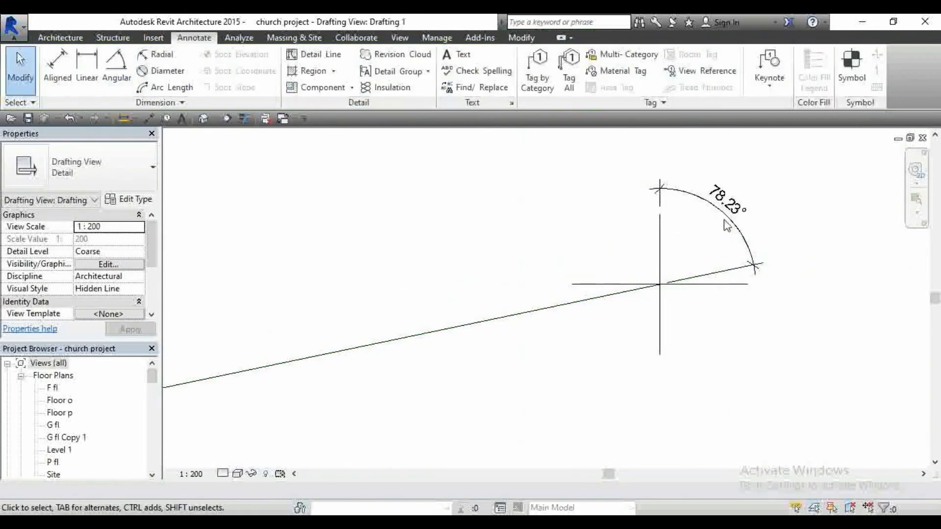
{"action": "left_click", "coordinate": [740, 230]}
{"action": "key", "text": "Delete"}
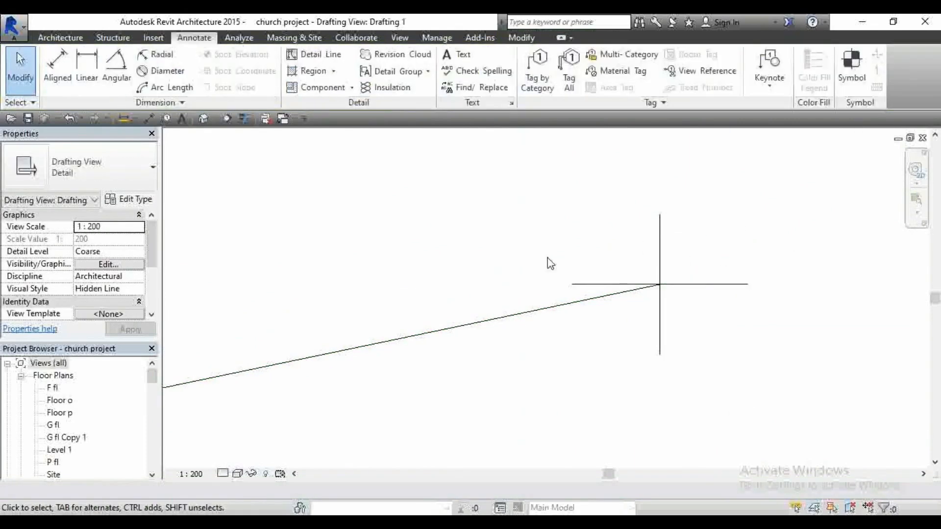
- Draw a 26710 mm detail line from the copied cross's centre, falling at 75° below its horizontal arm
{"action": "middle_click_drag", "start_coordinate": [550, 276], "coordinate": [453, 280]}
{"action": "key", "text": "d"}
{"action": "key", "text": "l"}
{"action": "scroll", "coordinate": [760, 255], "scroll_direction": "down", "scroll_amount": 3}
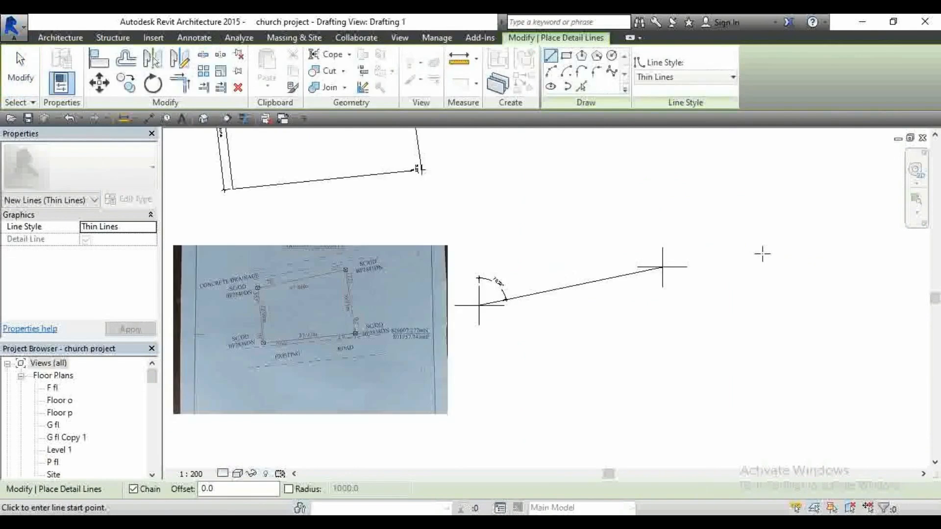
{"action": "scroll", "coordinate": [413, 282], "scroll_direction": "up", "scroll_amount": 4}
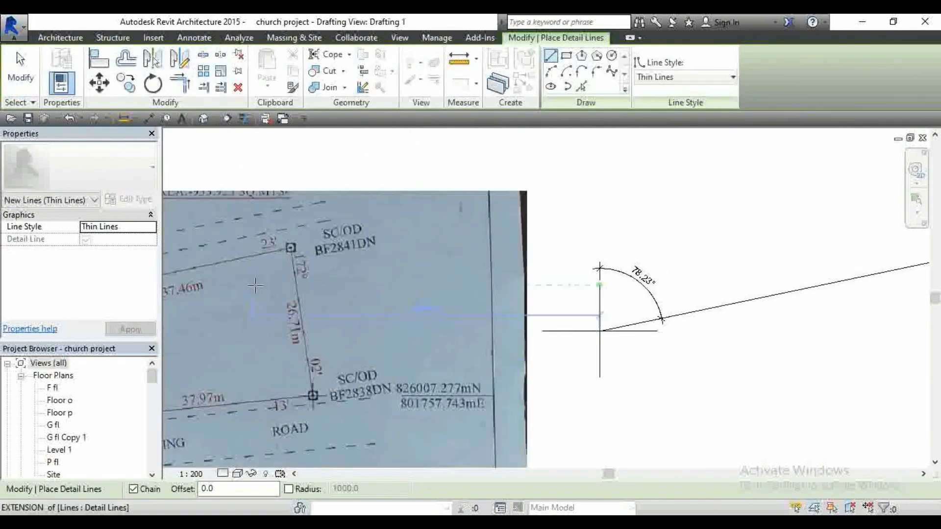
{"action": "scroll", "coordinate": [254, 286], "scroll_direction": "down", "scroll_amount": 2}
{"action": "scroll", "coordinate": [735, 284], "scroll_direction": "up", "scroll_amount": 3}
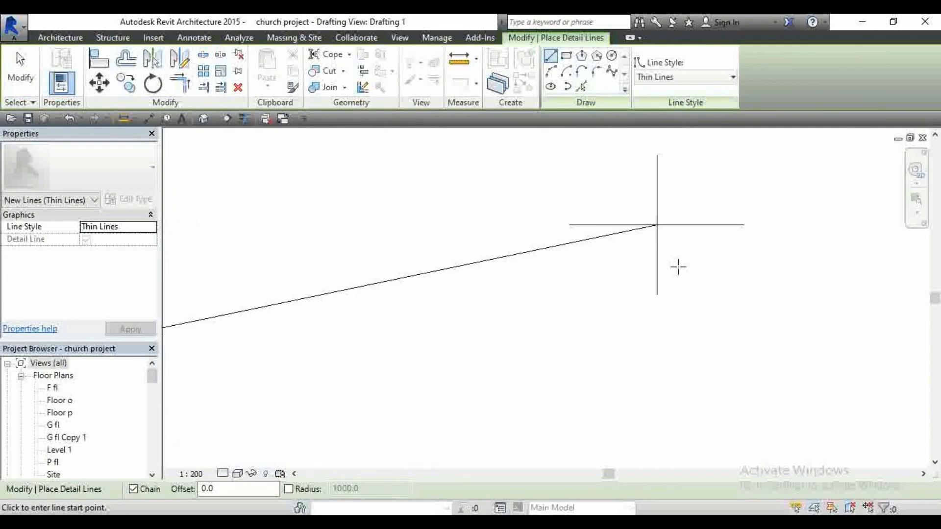
{"action": "left_click", "coordinate": [657, 225]}
{"action": "scroll", "coordinate": [656, 225], "scroll_direction": "down", "scroll_amount": 3}
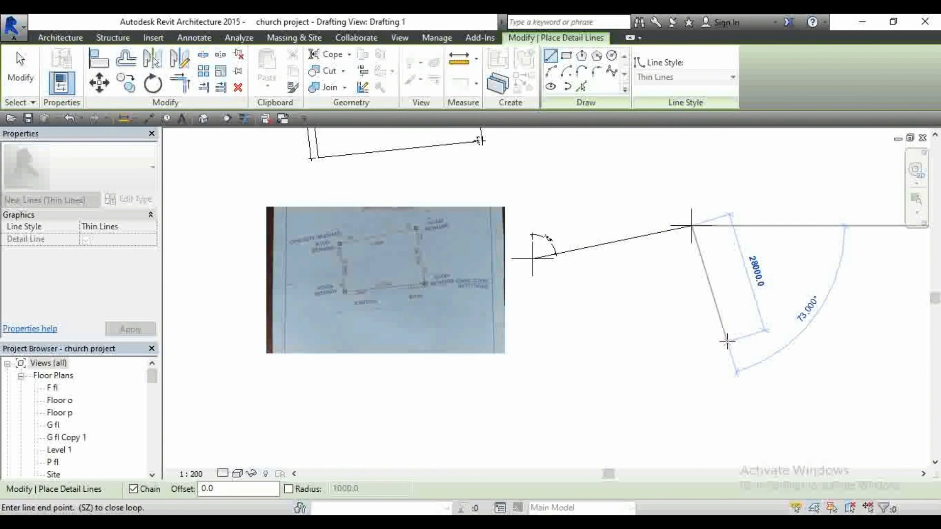
{"action": "scroll", "coordinate": [391, 260], "scroll_direction": "up", "scroll_amount": 3}
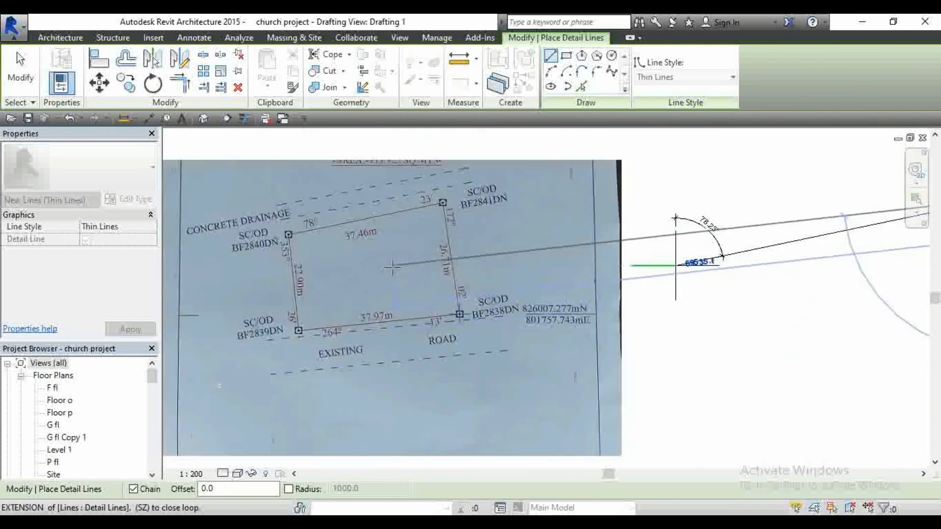
{"action": "scroll", "coordinate": [393, 267], "scroll_direction": "down", "scroll_amount": 2}
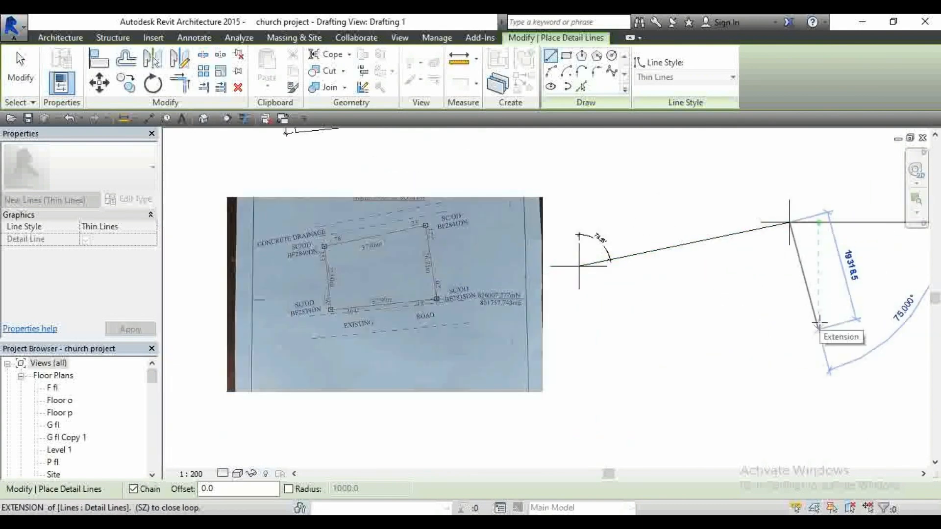
{"action": "type", "text": "267"}
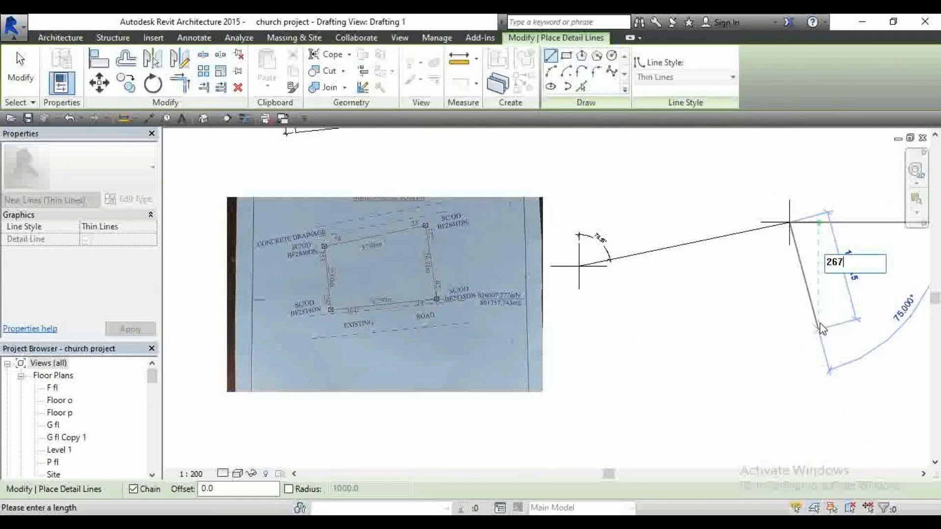
{"action": "type", "text": "10"}
{"action": "key", "text": "Return"}
{"action": "key", "text": "Escape"}
{"action": "scroll", "coordinate": [826, 230], "scroll_direction": "up", "scroll_amount": 4}
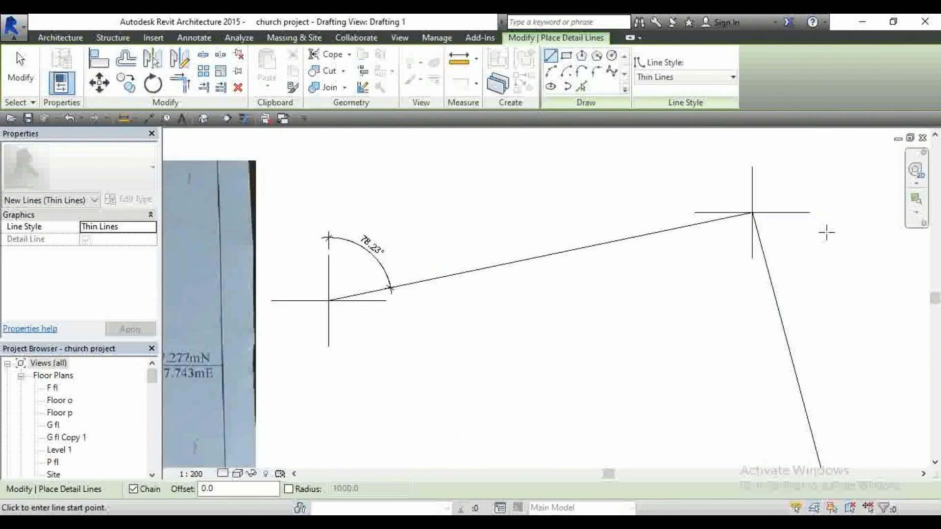
{"action": "key", "text": "Escape"}
- Add an angular dimension between the 26710 mm boundary line and the lower vertical arm of the second cross
{"action": "scroll", "coordinate": [657, 199], "scroll_direction": "down", "scroll_amount": 2}
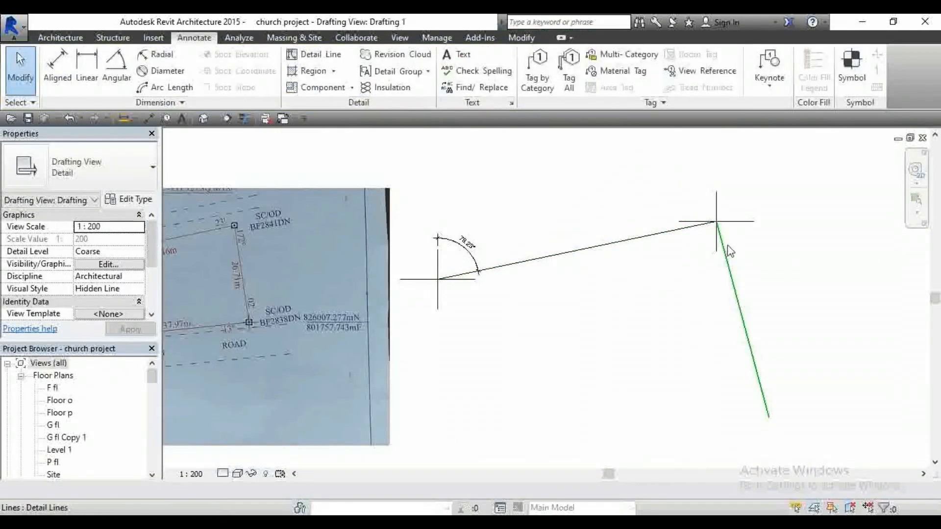
{"action": "scroll", "coordinate": [241, 273], "scroll_direction": "up", "scroll_amount": 3}
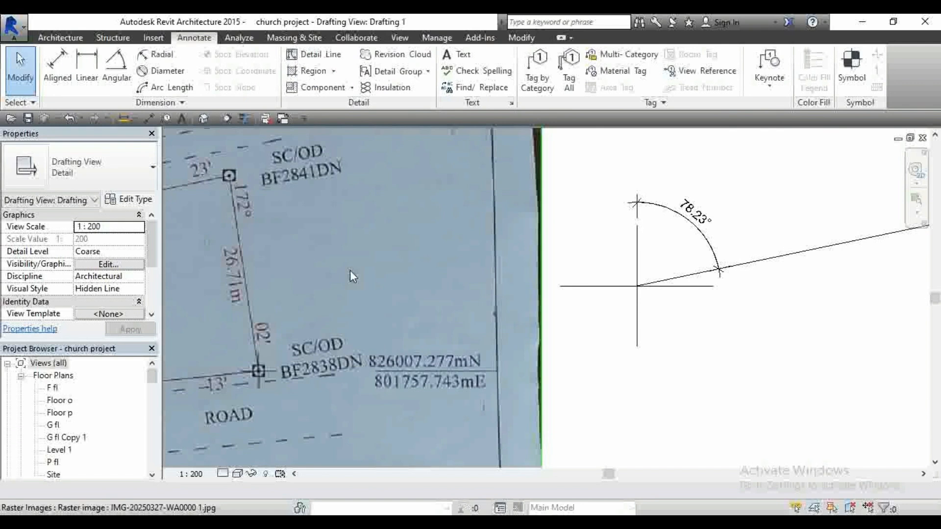
{"action": "scroll", "coordinate": [350, 270], "scroll_direction": "down", "scroll_amount": 3}
{"action": "scroll", "coordinate": [678, 237], "scroll_direction": "up", "scroll_amount": 3}
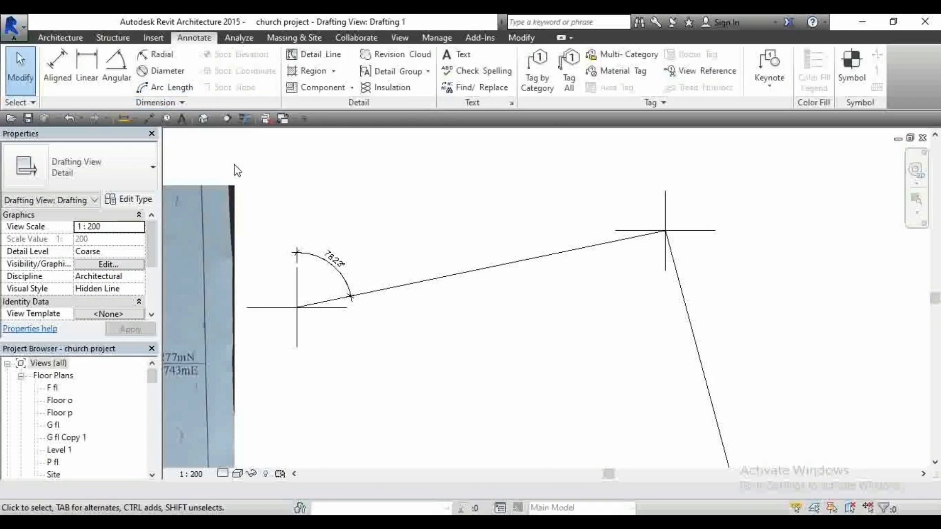
{"action": "left_click", "coordinate": [116, 63]}
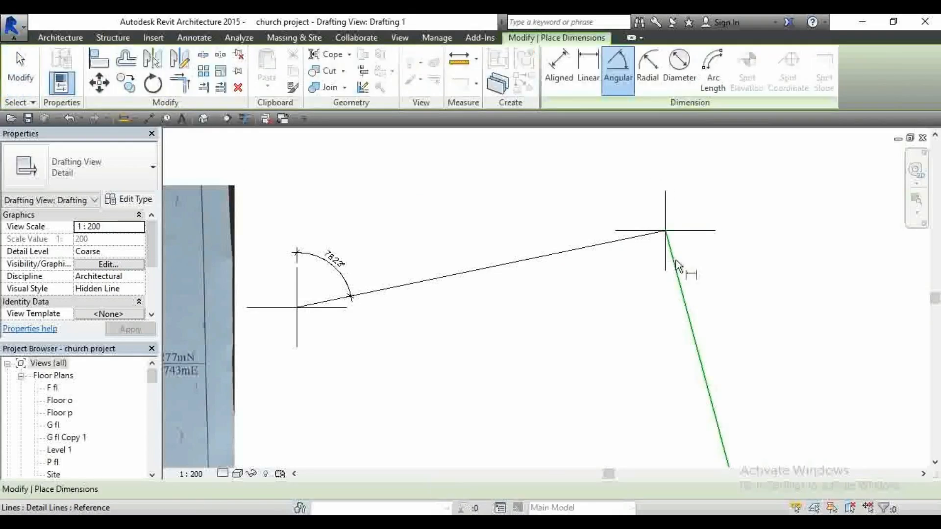
{"action": "scroll", "coordinate": [675, 260], "scroll_direction": "up", "scroll_amount": 3}
{"action": "left_click", "coordinate": [682, 281]}
{"action": "left_click", "coordinate": [657, 277]}
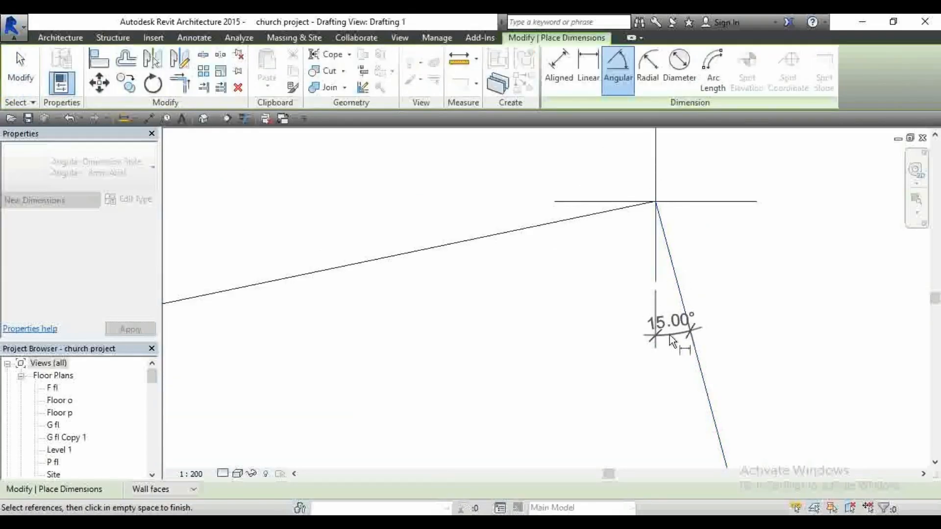
{"action": "left_click", "coordinate": [685, 337]}
{"action": "key", "text": "Escape"}
{"action": "key", "text": "Escape"}
- Set the angle between the 26710 mm boundary line and the second cross's vertical arm to 7.98°
{"action": "left_click", "coordinate": [682, 304]}
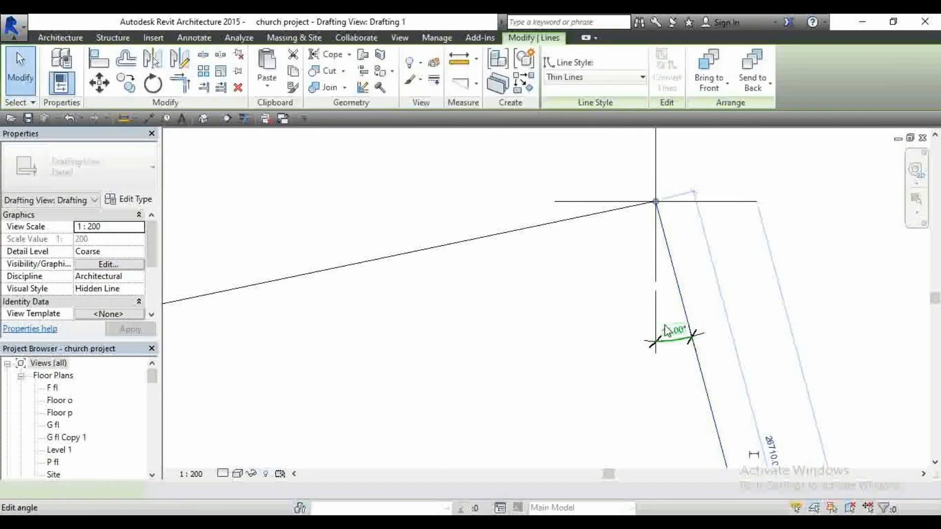
{"action": "left_click", "coordinate": [669, 337]}
{"action": "type", "text": "7"}
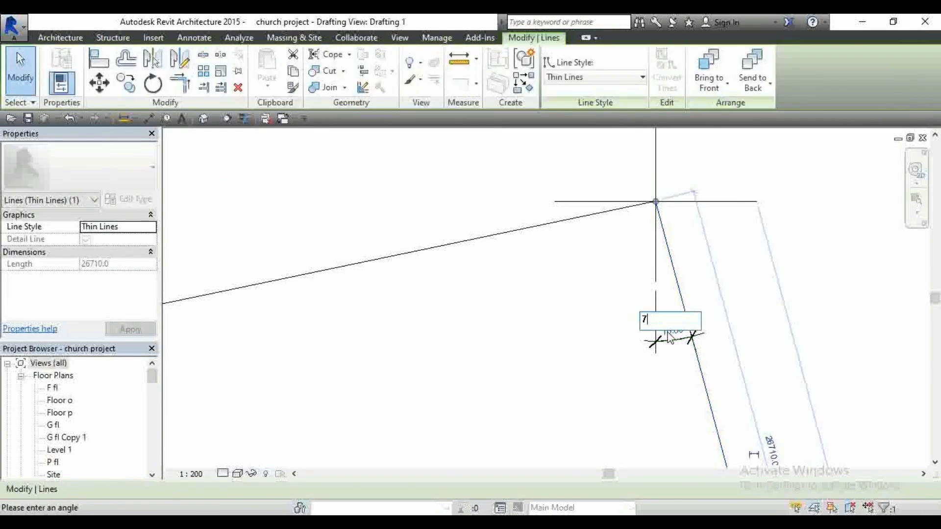
{"action": "type", "text": ".98"}
{"action": "key", "text": "Return"}
{"action": "scroll", "coordinate": [813, 231], "scroll_direction": "down", "scroll_amount": 2}
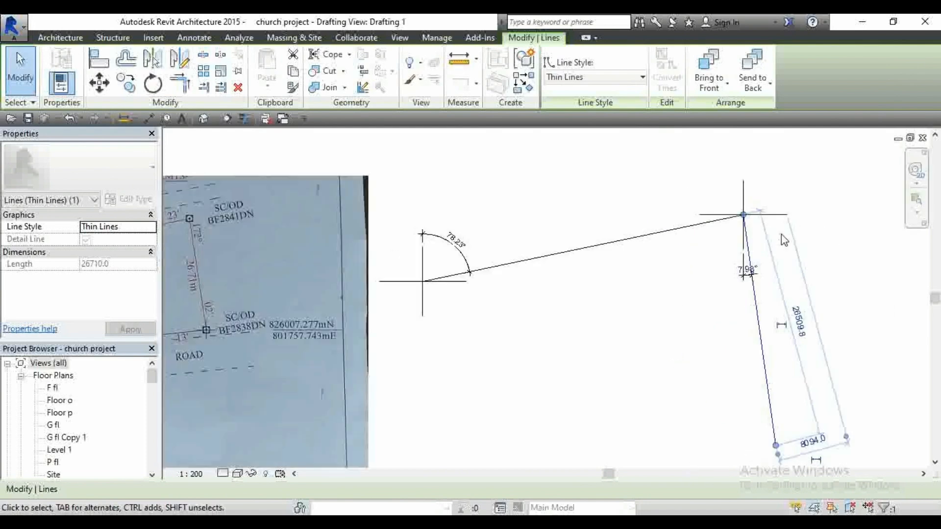
{"action": "left_click", "coordinate": [632, 251]}
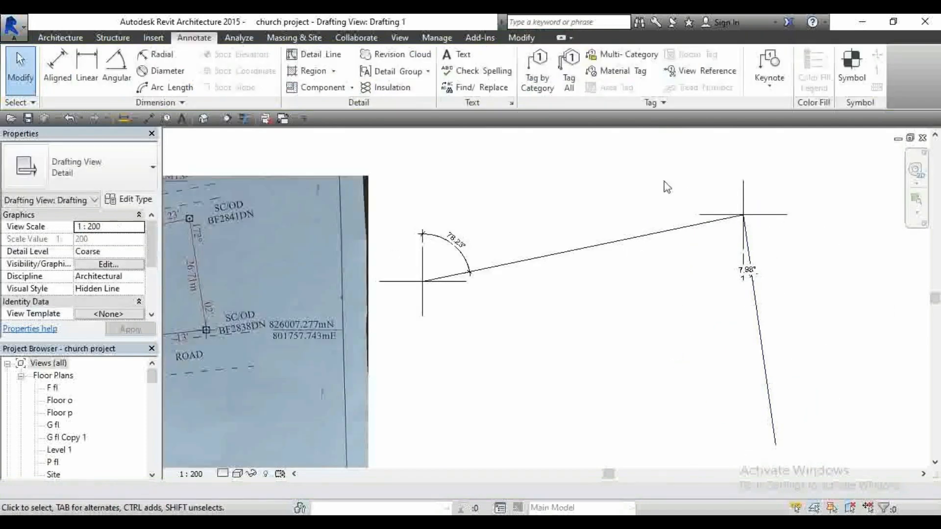
- Copy the second cross from its centre to the lower end of the 26710 mm boundary line
{"action": "left_click_drag", "start_coordinate": [653, 153], "coordinate": [811, 260]}
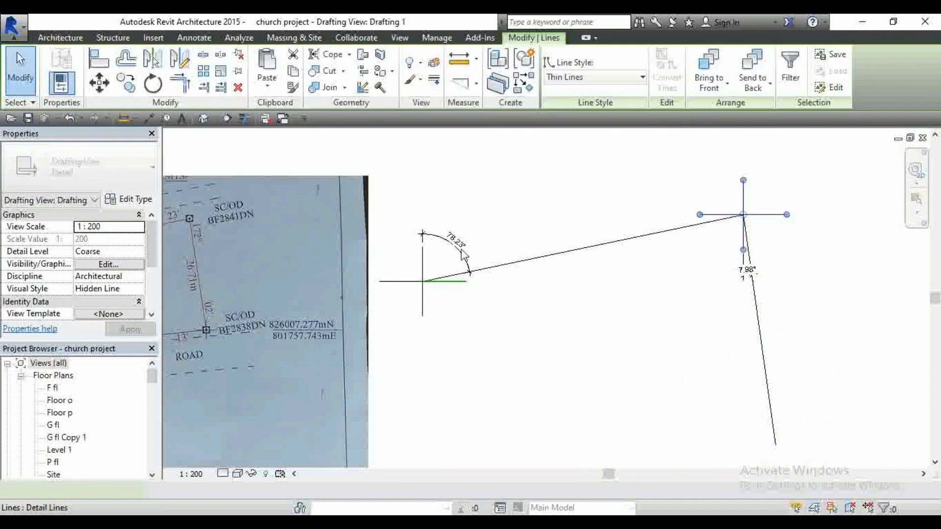
{"action": "left_click", "coordinate": [125, 83]}
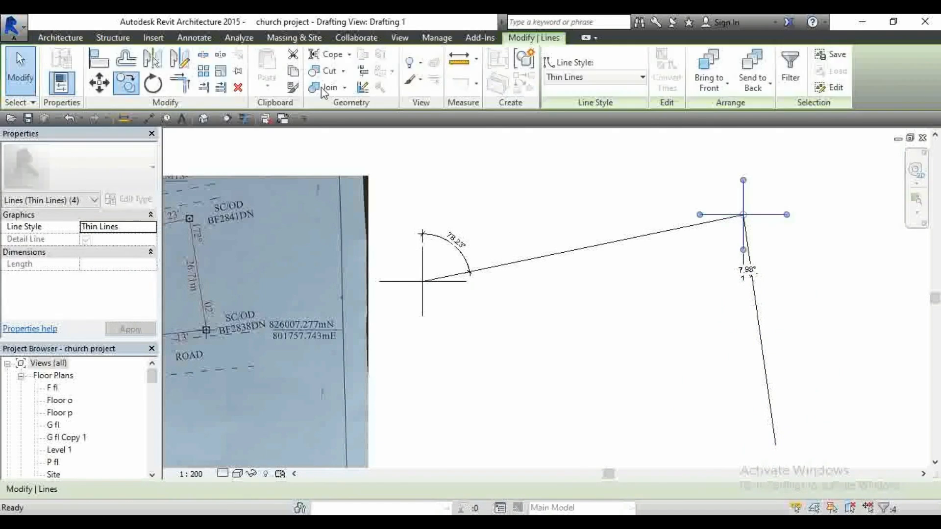
{"action": "left_click", "coordinate": [743, 217]}
{"action": "scroll", "coordinate": [791, 215], "scroll_direction": "down", "scroll_amount": 3}
{"action": "scroll", "coordinate": [798, 318], "scroll_direction": "up", "scroll_amount": 7}
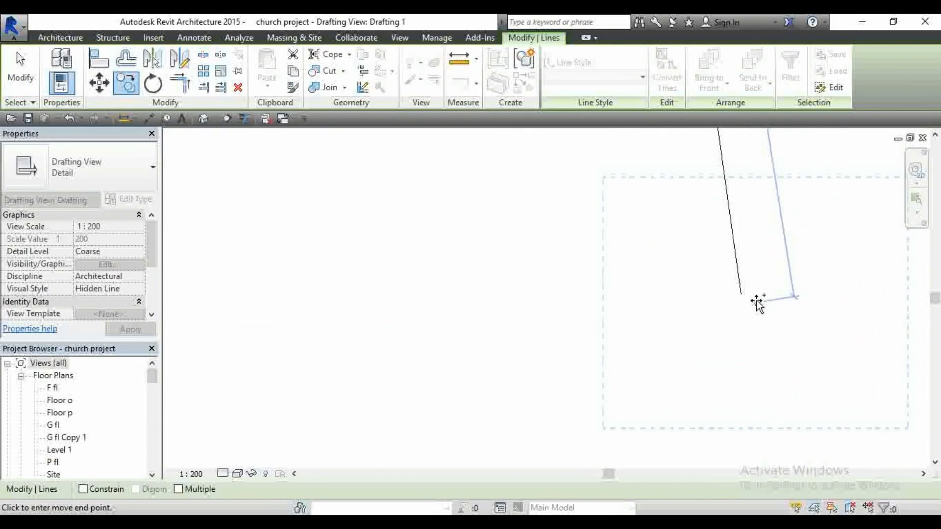
{"action": "left_click", "coordinate": [741, 294]}
{"action": "key", "text": "Escape"}
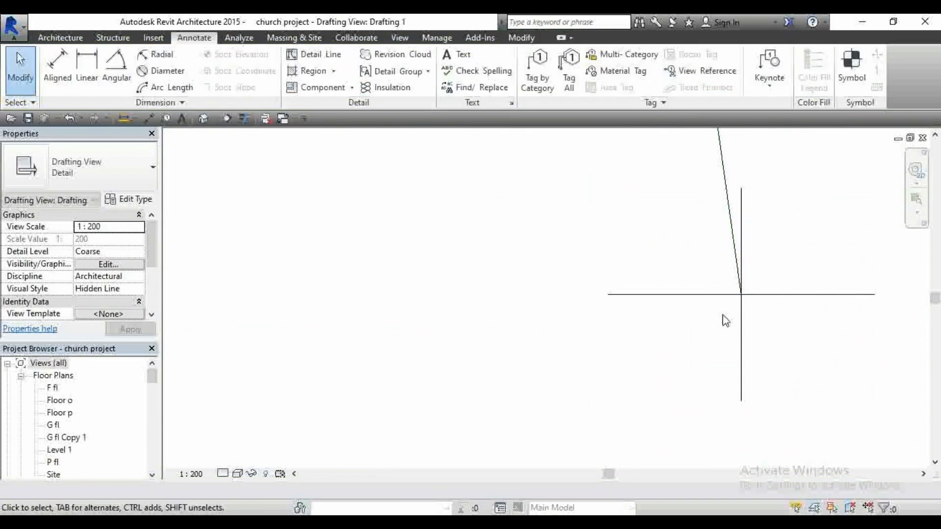
- Draw a 37970 mm detail line from the third cross's centre, running leftward at 6° below its horizontal arm
{"action": "scroll", "coordinate": [779, 314], "scroll_direction": "down", "scroll_amount": 5}
{"action": "key", "text": "d"}
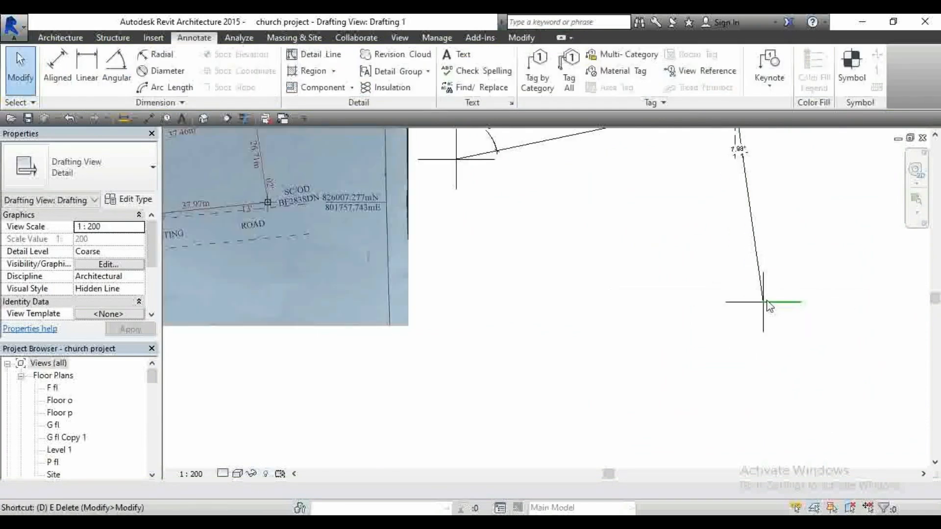
{"action": "key", "text": "l"}
{"action": "scroll", "coordinate": [524, 300], "scroll_direction": "down", "scroll_amount": 2}
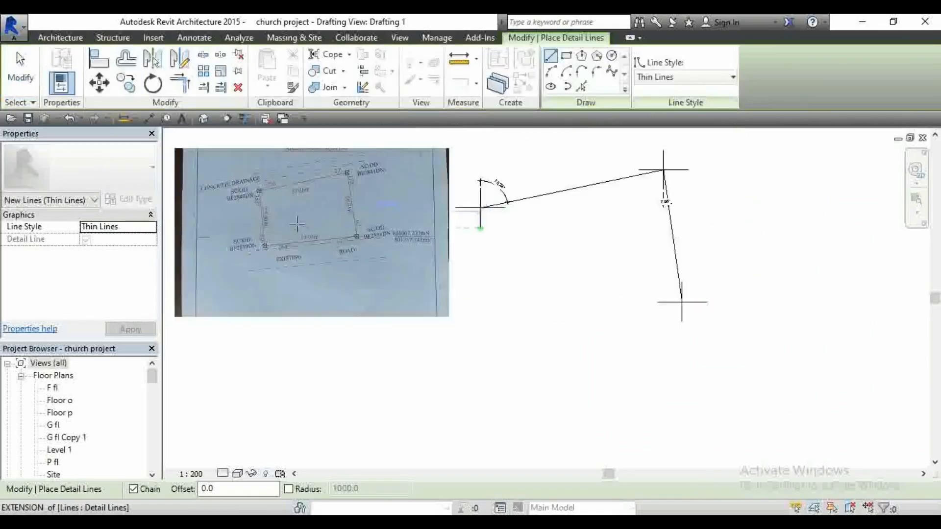
{"action": "scroll", "coordinate": [295, 229], "scroll_direction": "up", "scroll_amount": 4}
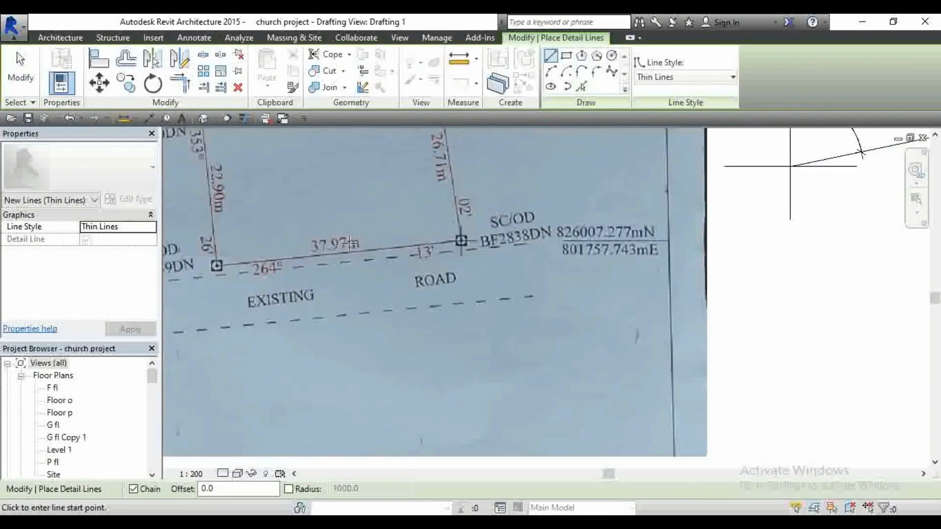
{"action": "scroll", "coordinate": [593, 260], "scroll_direction": "down", "scroll_amount": 5}
{"action": "scroll", "coordinate": [710, 326], "scroll_direction": "up", "scroll_amount": 5}
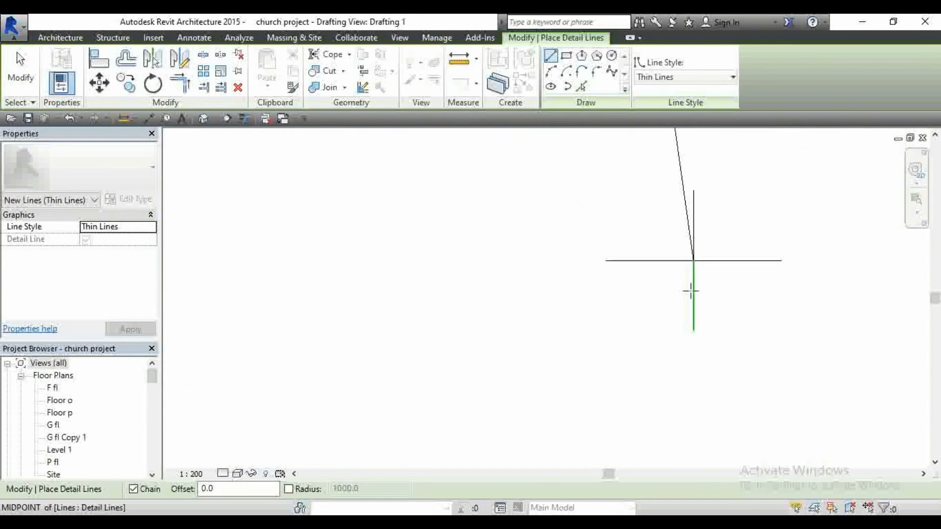
{"action": "left_click", "coordinate": [693, 260]}
{"action": "scroll", "coordinate": [769, 269], "scroll_direction": "down", "scroll_amount": 3}
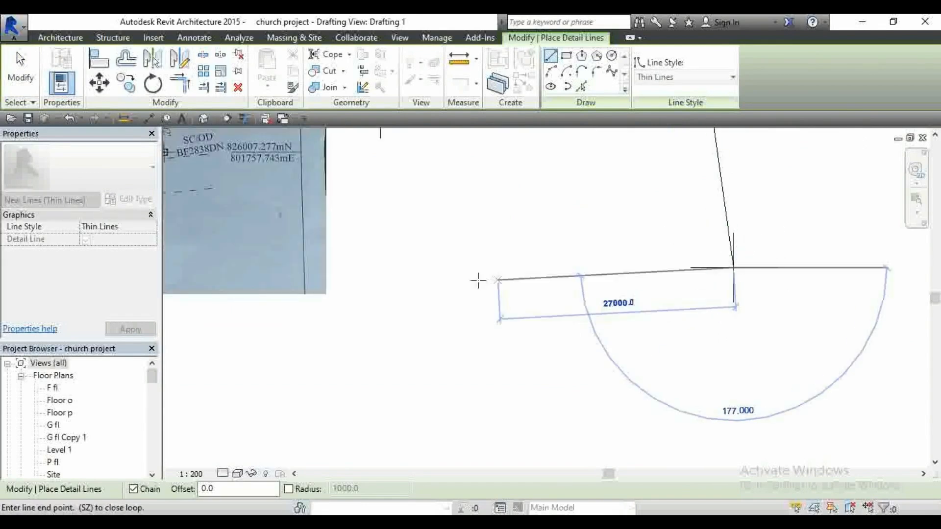
{"action": "scroll", "coordinate": [693, 308], "scroll_direction": "down", "scroll_amount": 3}
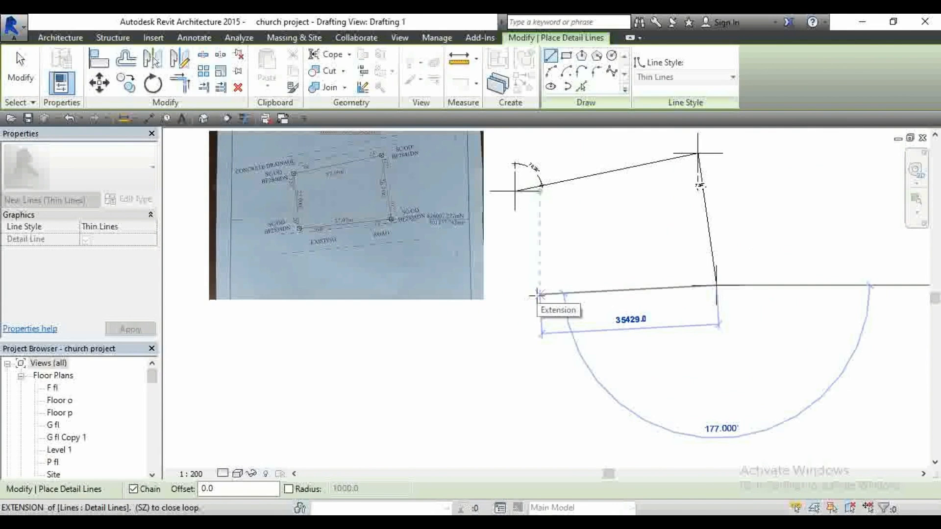
{"action": "scroll", "coordinate": [360, 228], "scroll_direction": "up", "scroll_amount": 2}
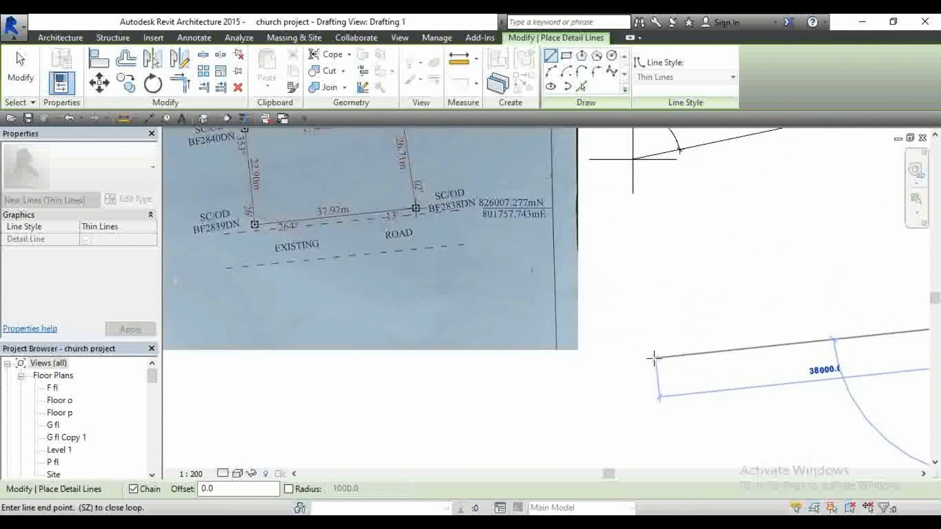
{"action": "scroll", "coordinate": [653, 359], "scroll_direction": "down", "scroll_amount": 3}
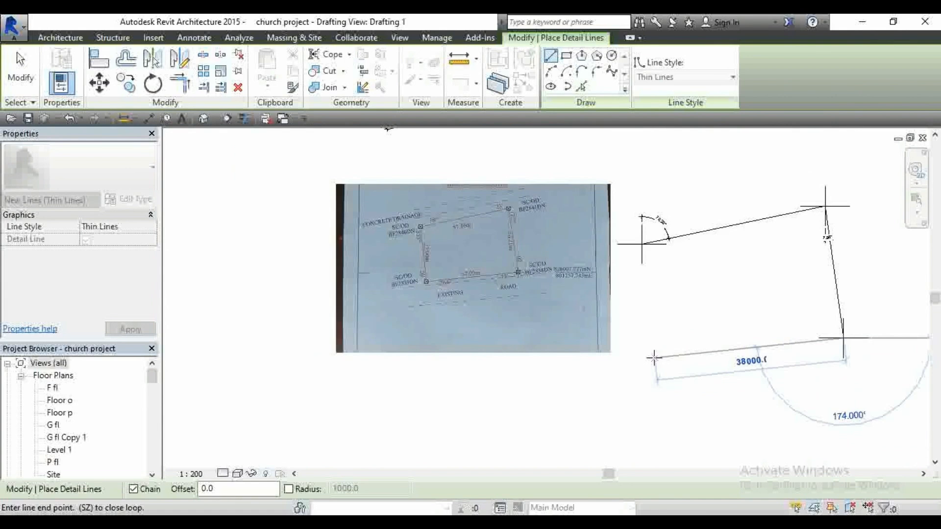
{"action": "type", "text": "37"}
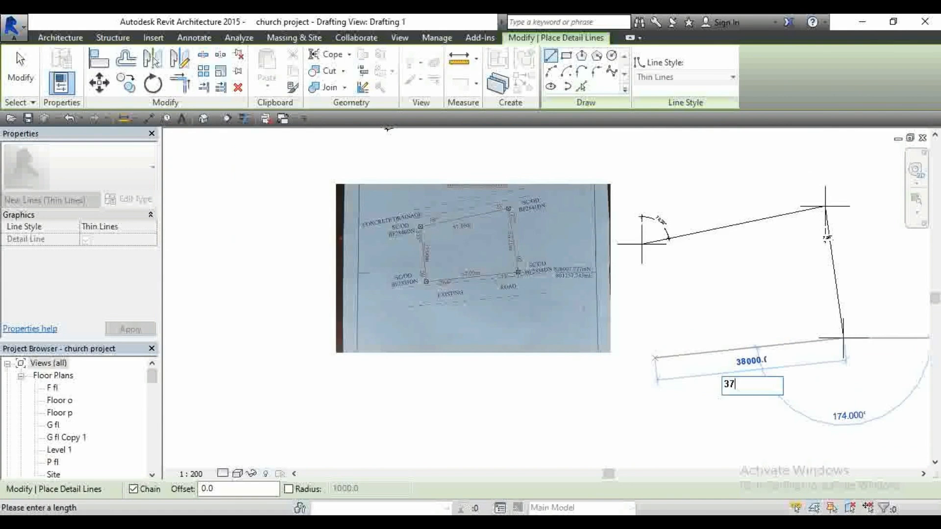
{"action": "type", "text": "970"}
{"action": "key", "text": "Return"}
{"action": "key", "text": "Escape"}
- Add an angular dimension between the 37970 mm boundary line and the horizontal arm of the third cross
{"action": "scroll", "coordinate": [858, 313], "scroll_direction": "up", "scroll_amount": 2}
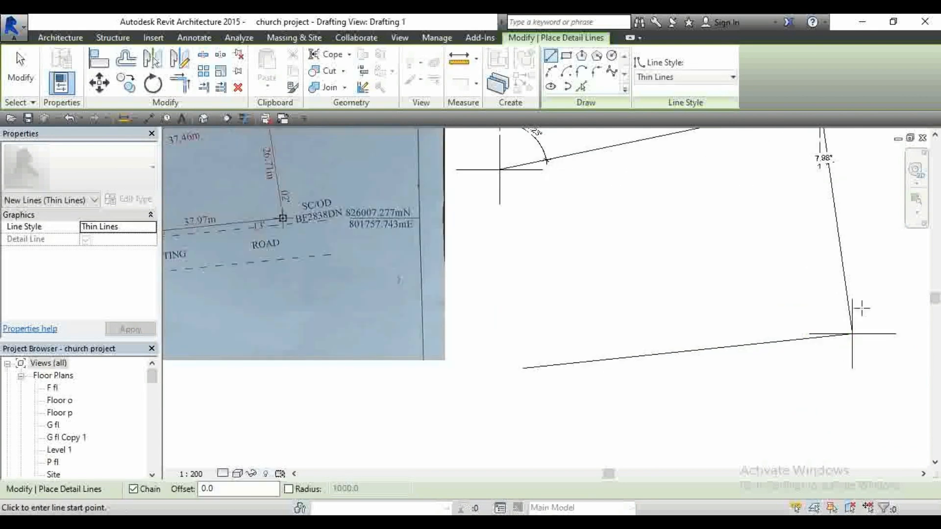
{"action": "scroll", "coordinate": [744, 347], "scroll_direction": "down", "scroll_amount": 1}
{"action": "scroll", "coordinate": [254, 251], "scroll_direction": "up", "scroll_amount": 5}
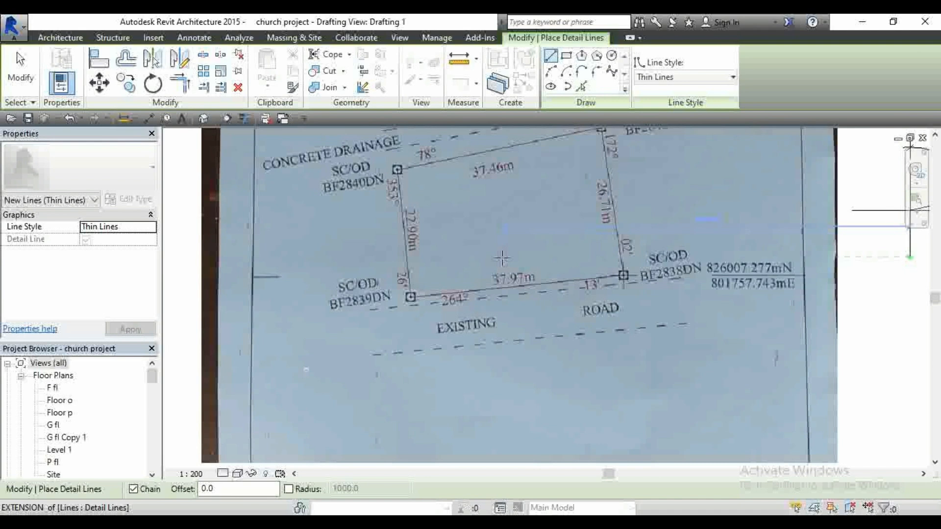
{"action": "scroll", "coordinate": [564, 307], "scroll_direction": "down", "scroll_amount": 4}
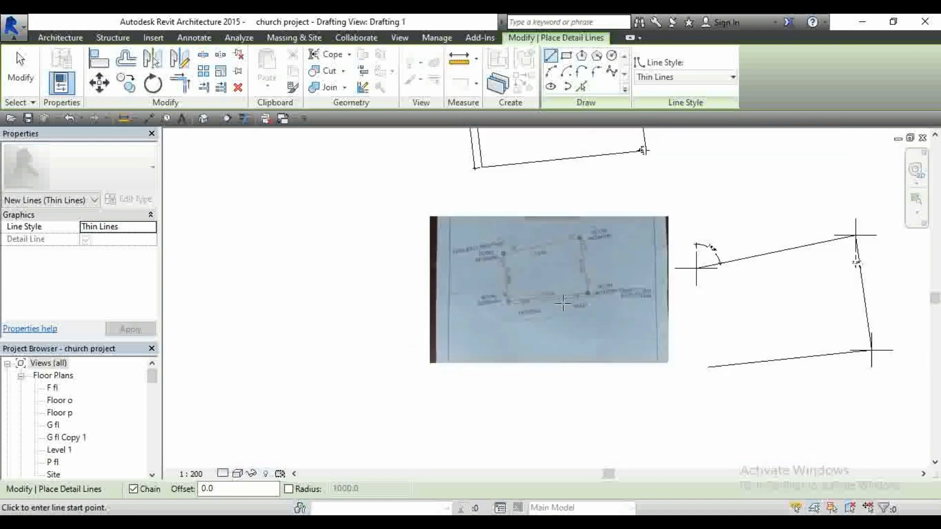
{"action": "scroll", "coordinate": [833, 329], "scroll_direction": "up", "scroll_amount": 3}
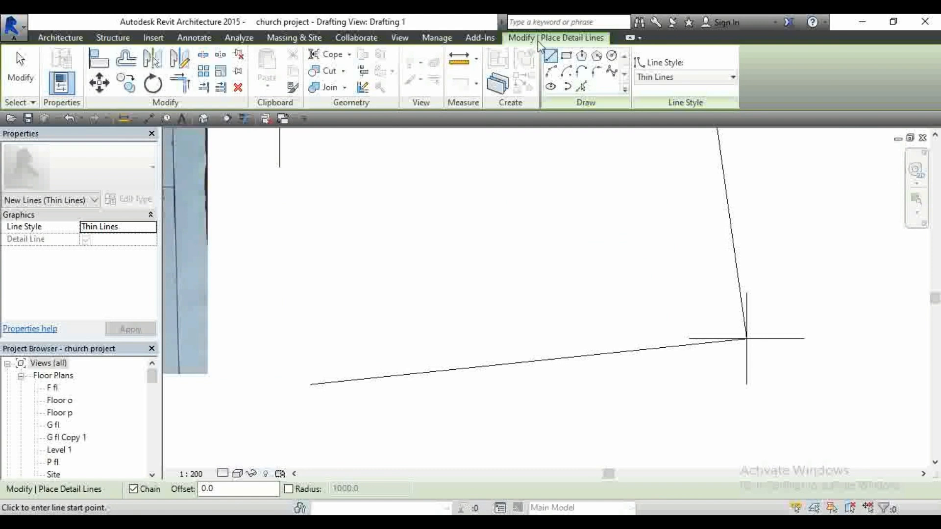
{"action": "key", "text": "Escape"}
{"action": "key", "text": "Escape"}
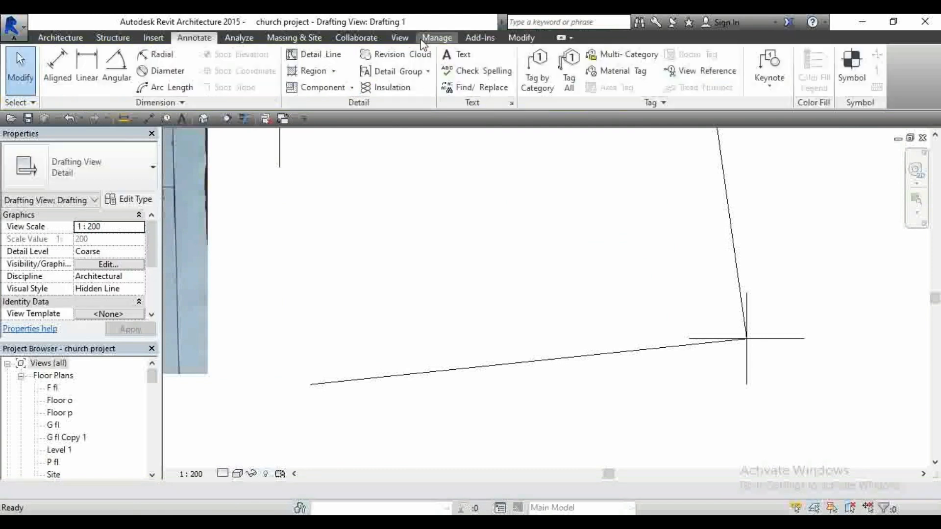
{"action": "left_click", "coordinate": [117, 64]}
{"action": "scroll", "coordinate": [770, 363], "scroll_direction": "up", "scroll_amount": 3}
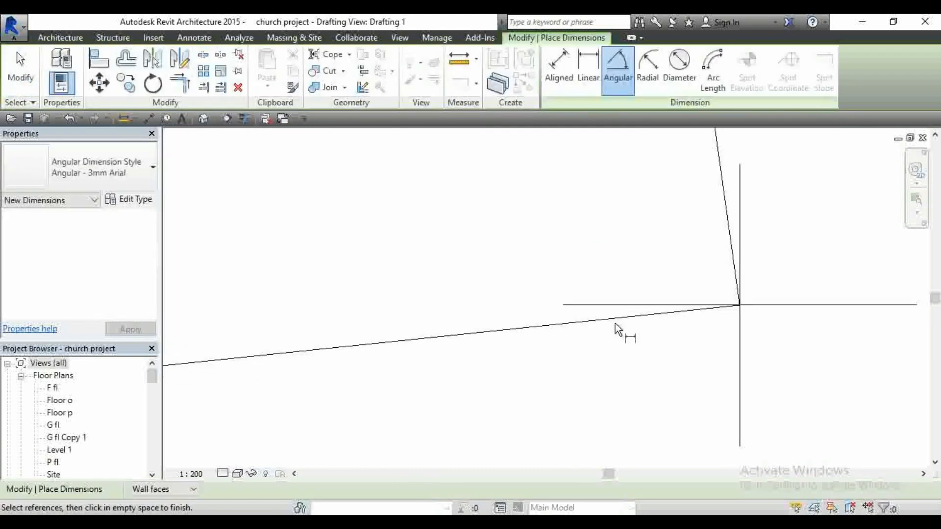
{"action": "left_click", "coordinate": [577, 327]}
{"action": "left_click", "coordinate": [590, 305]}
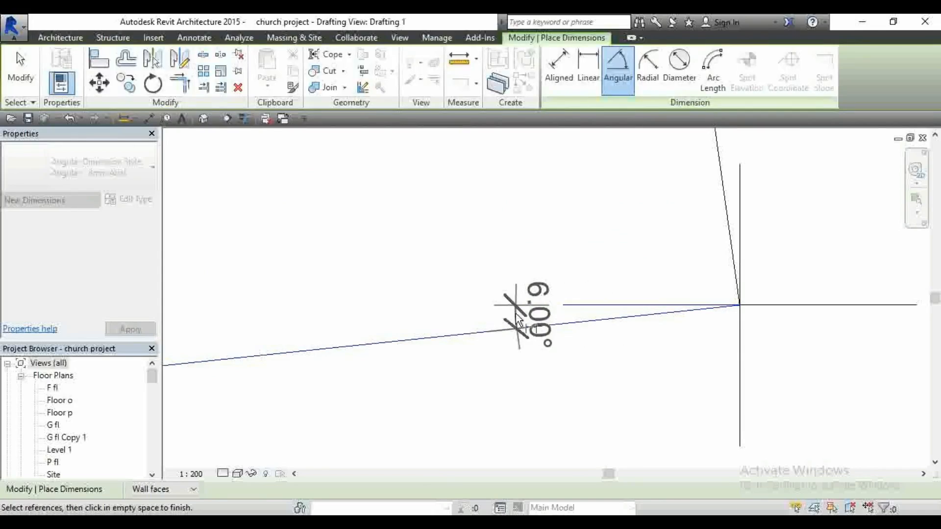
{"action": "left_click", "coordinate": [516, 314]}
{"action": "key", "text": "Escape"}
{"action": "key", "text": "Escape"}
- Set the angle between the 37970 mm boundary line and the third cross's horizontal arm to 5.87°
{"action": "left_click", "coordinate": [563, 324]}
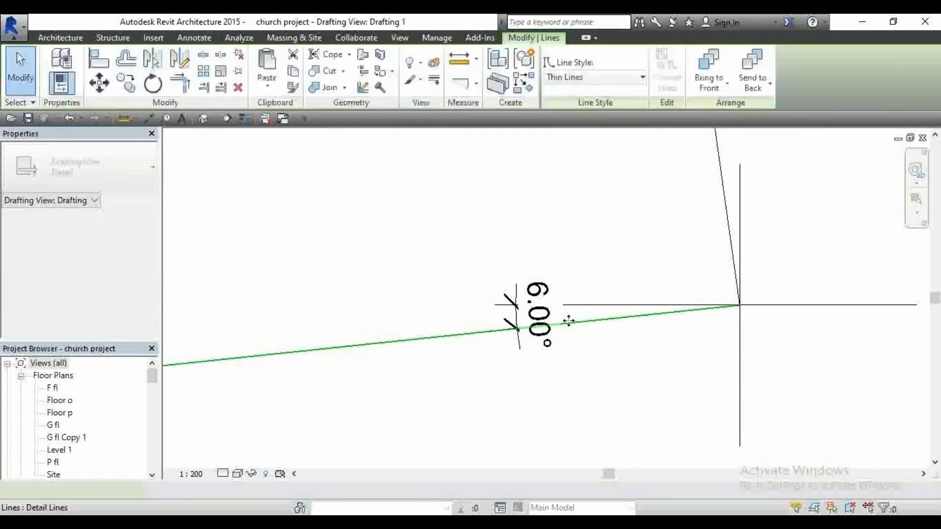
{"action": "left_click", "coordinate": [528, 315]}
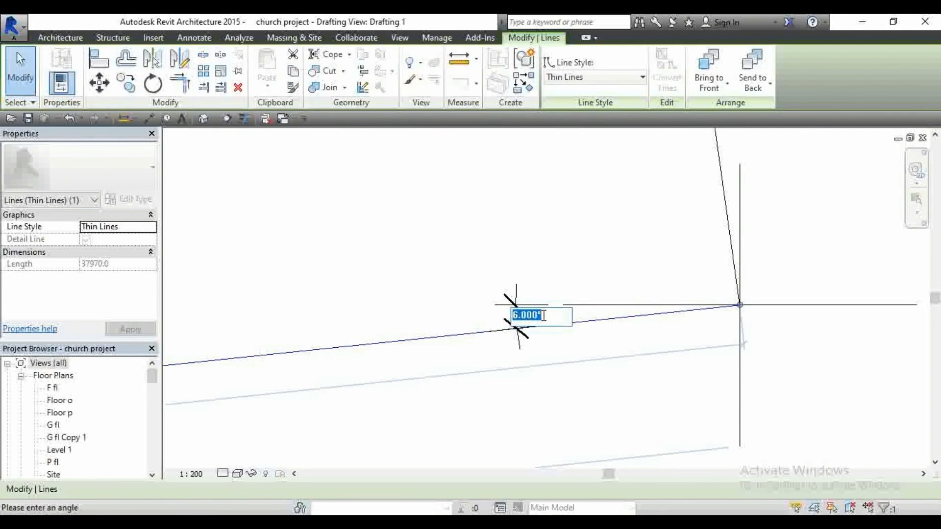
{"action": "type", "text": "5.87"}
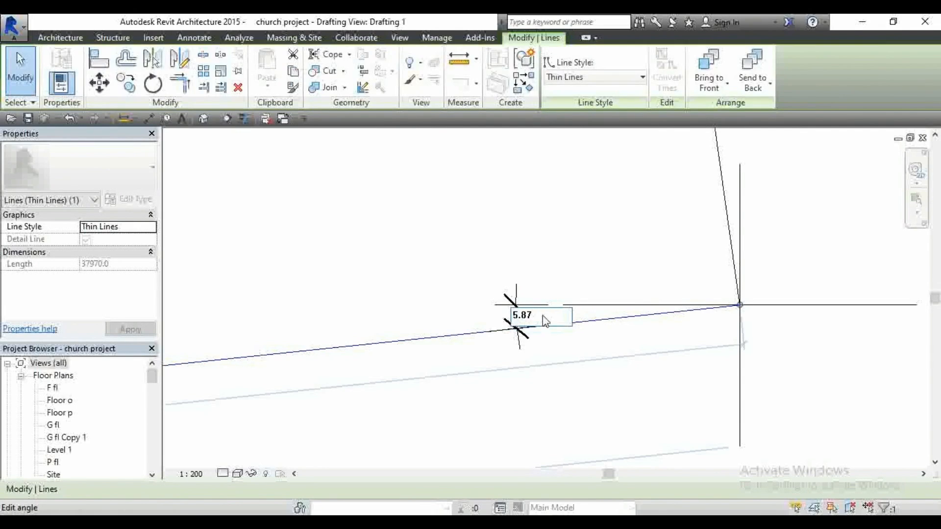
{"action": "key", "text": "Return"}
{"action": "scroll", "coordinate": [742, 333], "scroll_direction": "down", "scroll_amount": 3}
{"action": "left_click", "coordinate": [508, 283]}
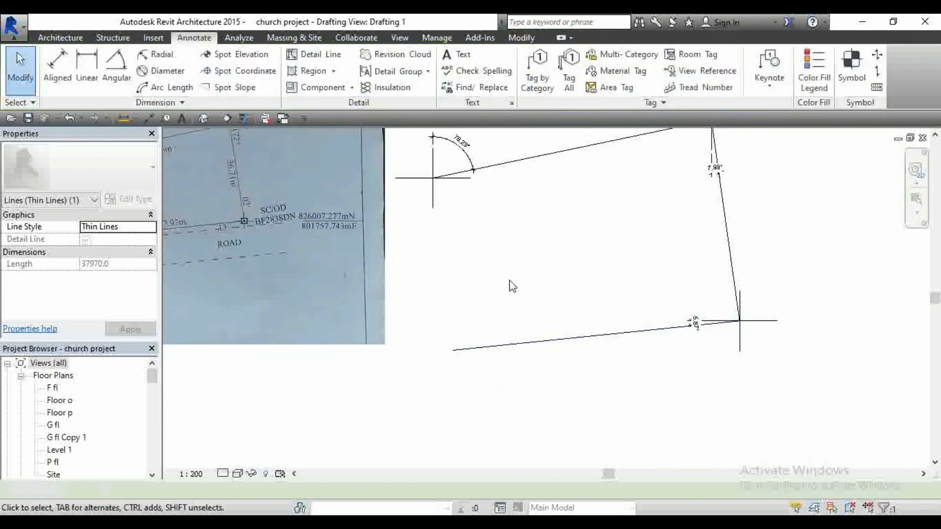
- Close the boundary with a detail line from the free end of the 37970 mm line to the first cross's centre
{"action": "key", "text": "l"}
{"action": "scroll", "coordinate": [457, 301], "scroll_direction": "up", "scroll_amount": 3}
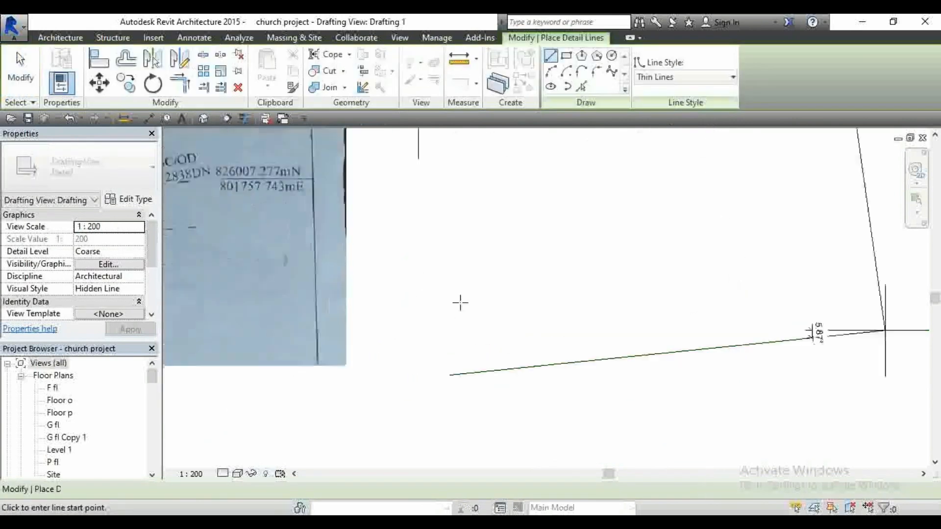
{"action": "left_click", "coordinate": [447, 386]}
{"action": "scroll", "coordinate": [492, 417], "scroll_direction": "down", "scroll_amount": 3}
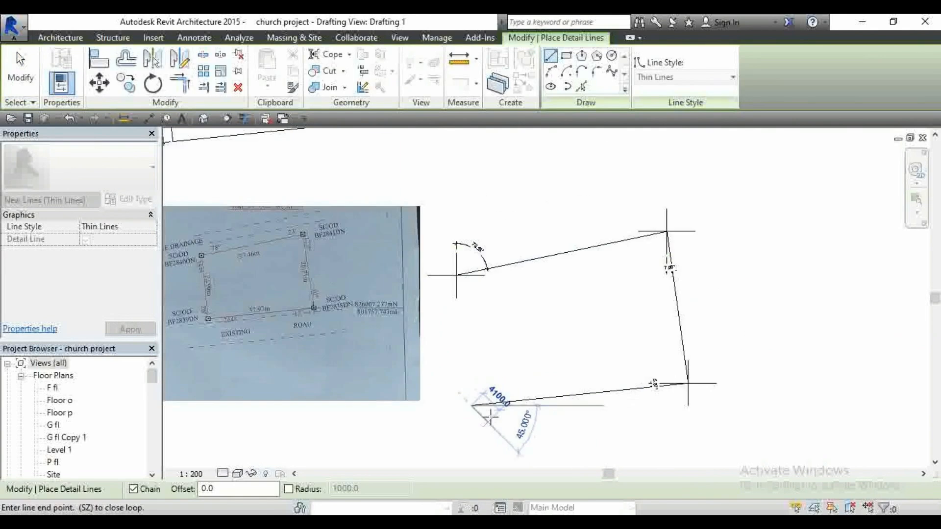
{"action": "scroll", "coordinate": [475, 257], "scroll_direction": "up", "scroll_amount": 5}
{"action": "scroll", "coordinate": [404, 310], "scroll_direction": "up", "scroll_amount": 1}
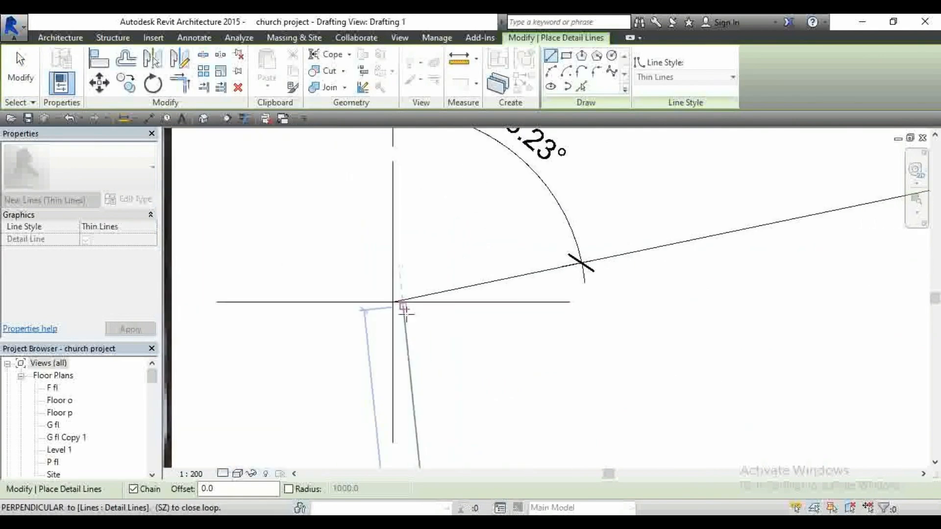
{"action": "scroll", "coordinate": [402, 310], "scroll_direction": "up", "scroll_amount": 2}
{"action": "left_click", "coordinate": [379, 289]}
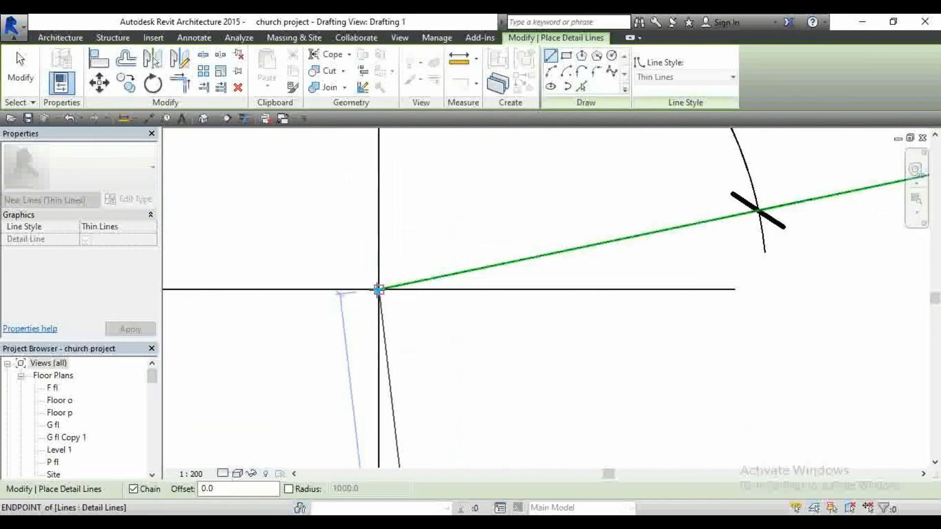
{"action": "key", "text": "Escape"}
- Add an aligned dimension along the closing boundary line, measured between its two endpoints and placed outside the site
{"action": "scroll", "coordinate": [431, 212], "scroll_direction": "down", "scroll_amount": 1}
{"action": "scroll", "coordinate": [431, 212], "scroll_direction": "down", "scroll_amount": 1}
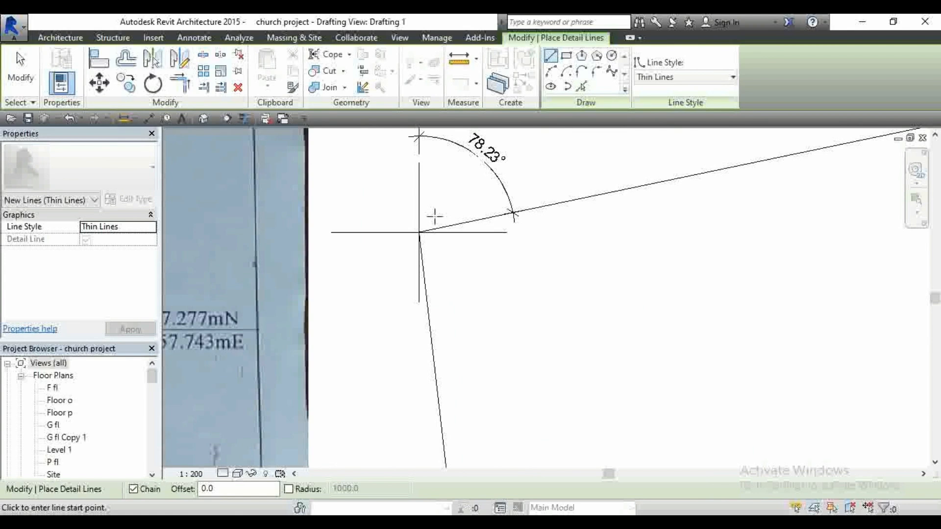
{"action": "key", "text": "d"}
{"action": "key", "text": "i"}
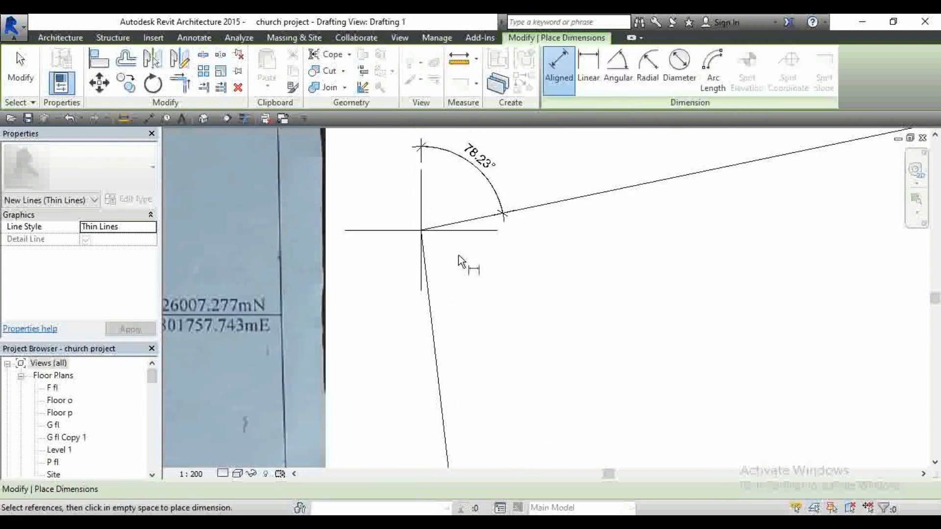
{"action": "scroll", "coordinate": [406, 217], "scroll_direction": "up", "scroll_amount": 2}
{"action": "scroll", "coordinate": [421, 236], "scroll_direction": "up", "scroll_amount": 2}
{"action": "left_click", "coordinate": [431, 217]}
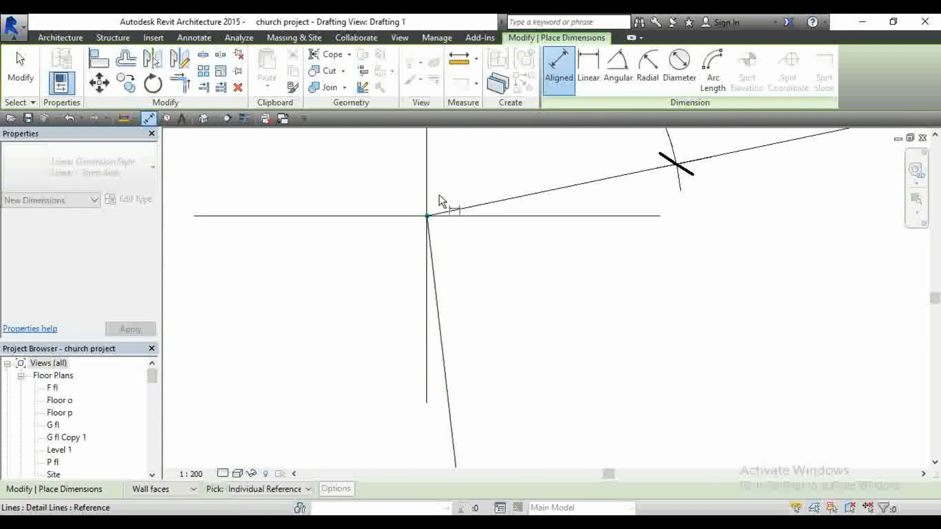
{"action": "scroll", "coordinate": [461, 165], "scroll_direction": "down", "scroll_amount": 3}
{"action": "scroll", "coordinate": [459, 164], "scroll_direction": "down", "scroll_amount": 3}
{"action": "scroll", "coordinate": [478, 353], "scroll_direction": "up", "scroll_amount": 3}
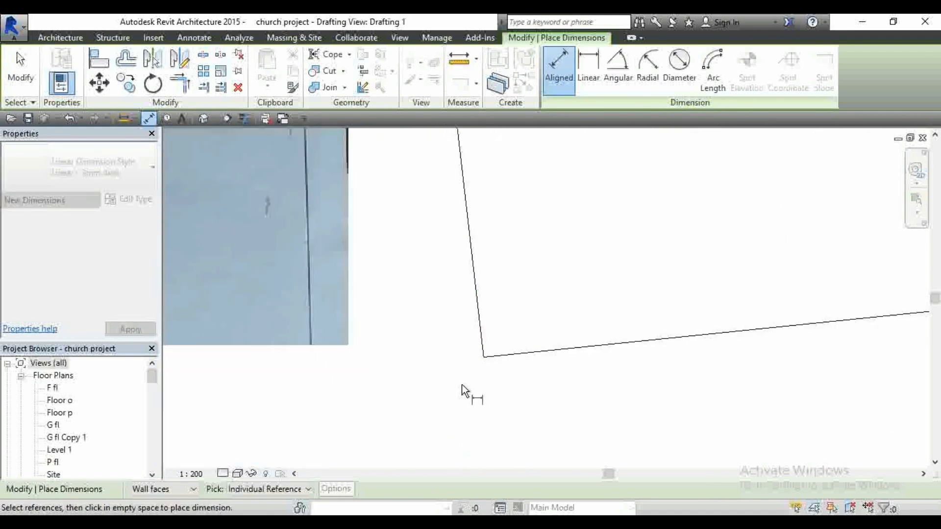
{"action": "left_click", "coordinate": [483, 353]}
{"action": "left_click", "coordinate": [442, 280]}
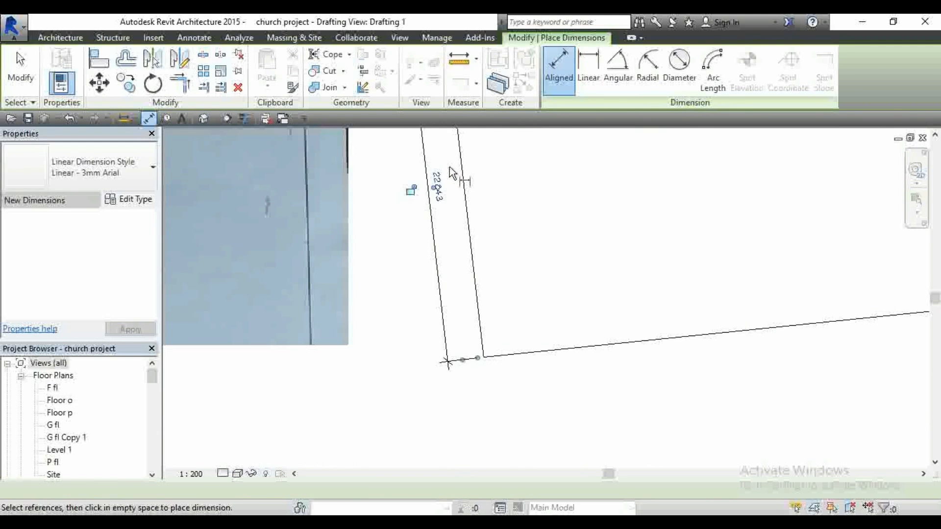
- Compare the closing line's dimension with the length given for the same side on the survey plan image
{"action": "scroll", "coordinate": [448, 174], "scroll_direction": "up", "scroll_amount": 3}
{"action": "scroll", "coordinate": [433, 198], "scroll_direction": "up", "scroll_amount": 5}
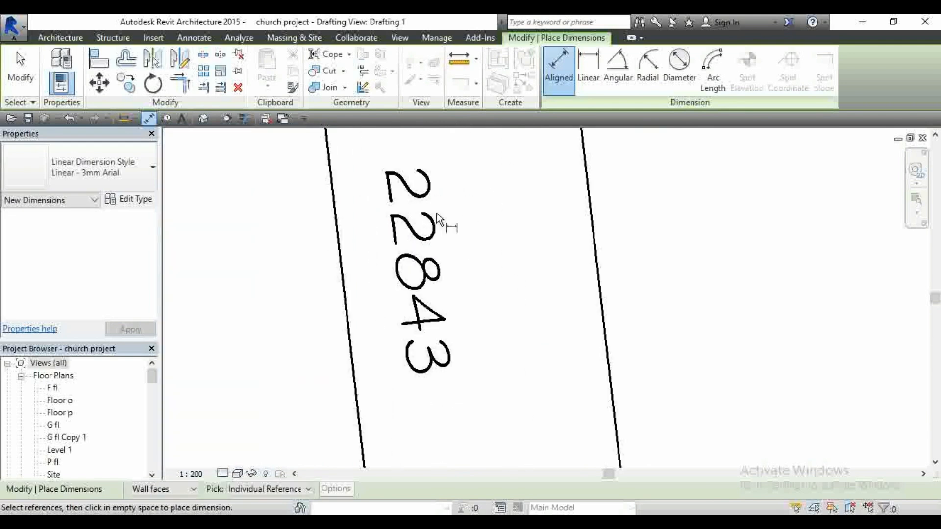
{"action": "scroll", "coordinate": [554, 279], "scroll_direction": "down", "scroll_amount": 8}
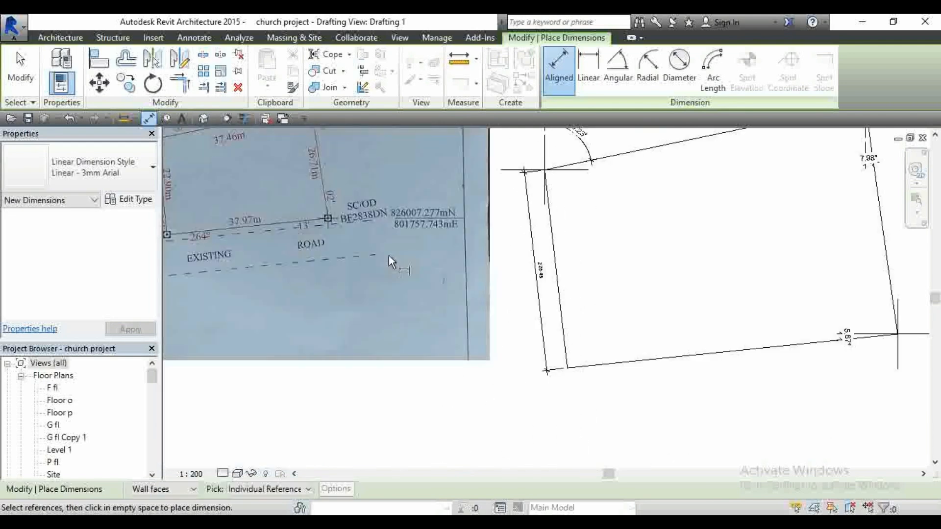
{"action": "scroll", "coordinate": [331, 212], "scroll_direction": "up", "scroll_amount": 6}
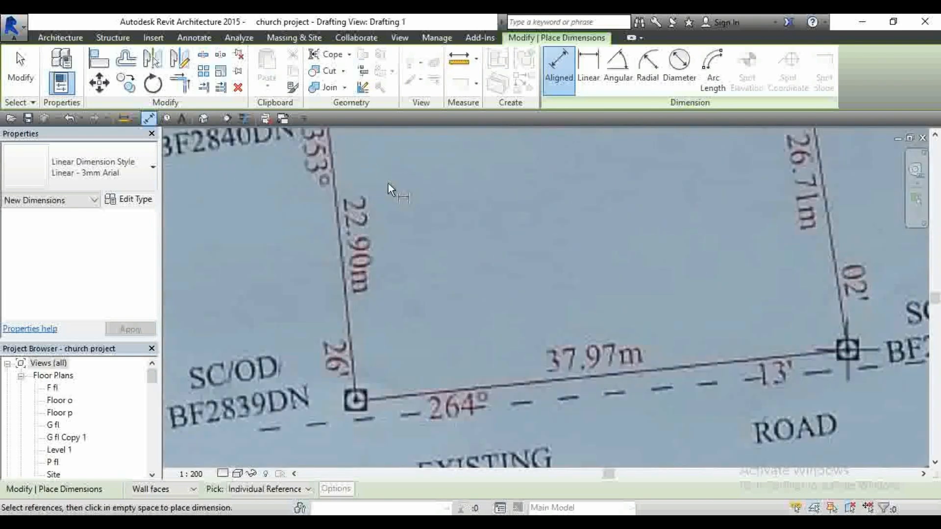
{"action": "scroll", "coordinate": [353, 260], "scroll_direction": "down", "scroll_amount": 3}
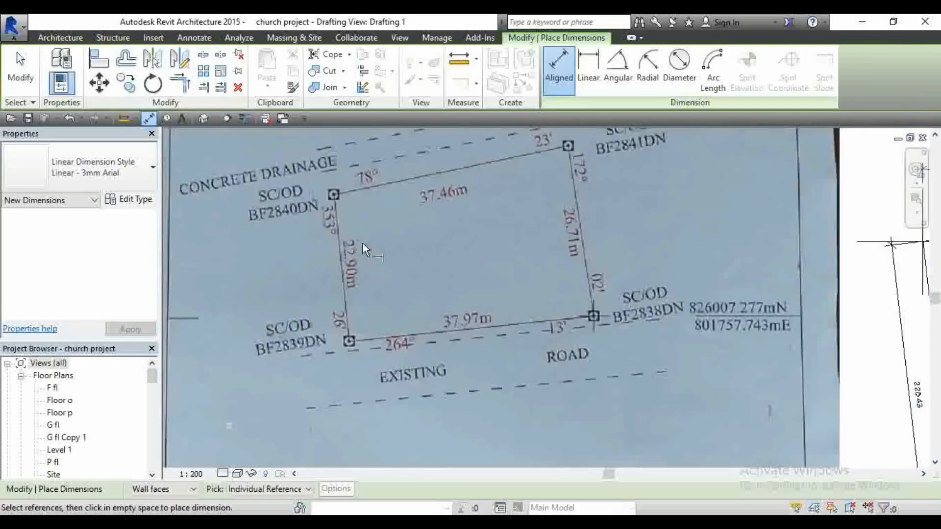
{"action": "scroll", "coordinate": [363, 242], "scroll_direction": "up", "scroll_amount": 3}
{"action": "scroll", "coordinate": [363, 250], "scroll_direction": "down", "scroll_amount": 3}
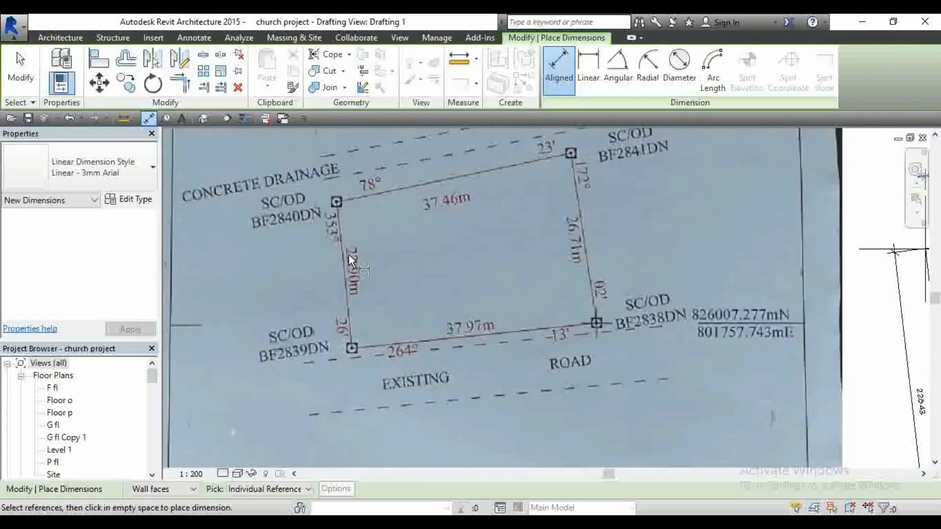
{"action": "scroll", "coordinate": [348, 254], "scroll_direction": "down", "scroll_amount": 3}
{"action": "scroll", "coordinate": [637, 334], "scroll_direction": "up", "scroll_amount": 3}
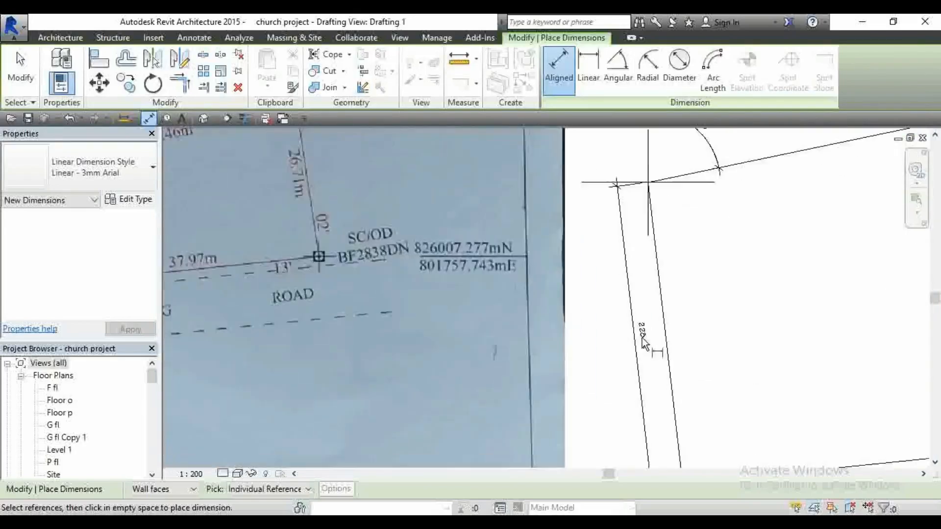
- Check the closing line's dimension text up close and leave the dimension command
{"action": "scroll", "coordinate": [642, 337], "scroll_direction": "up", "scroll_amount": 2}
{"action": "scroll", "coordinate": [608, 324], "scroll_direction": "down", "scroll_amount": 5}
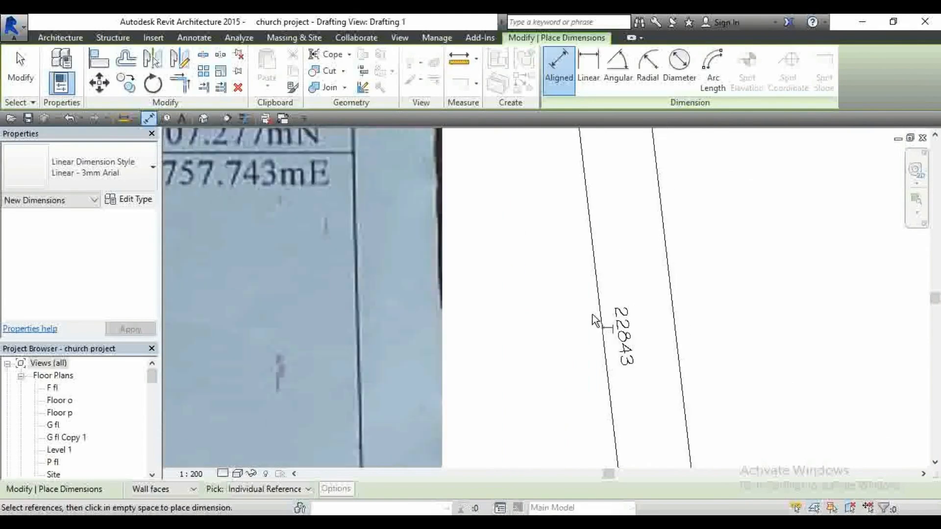
{"action": "key", "text": "Escape"}
{"action": "key", "text": "Escape"}
- Copy the third cross's four arms from its centre to the corner where the 37970 mm line meets the closing line
{"action": "scroll", "coordinate": [828, 361], "scroll_direction": "up", "scroll_amount": 3}
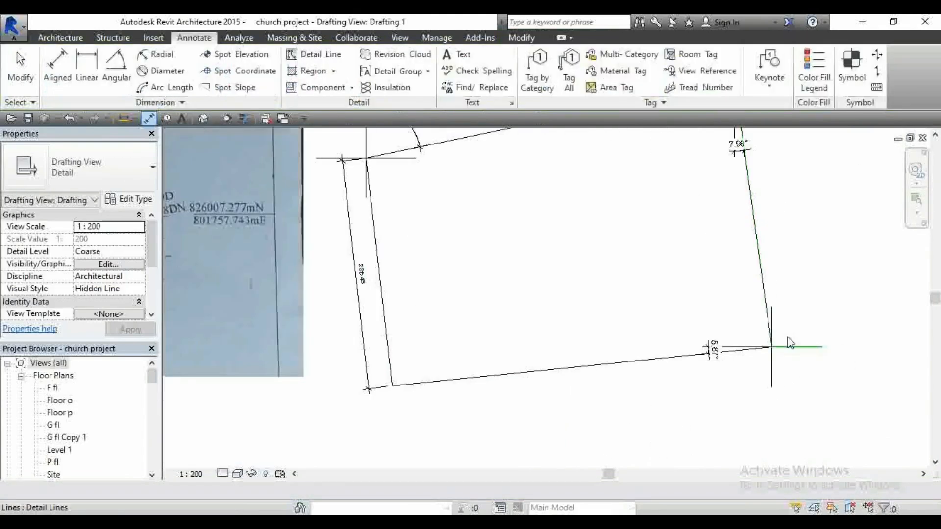
{"action": "left_click", "coordinate": [783, 348]}
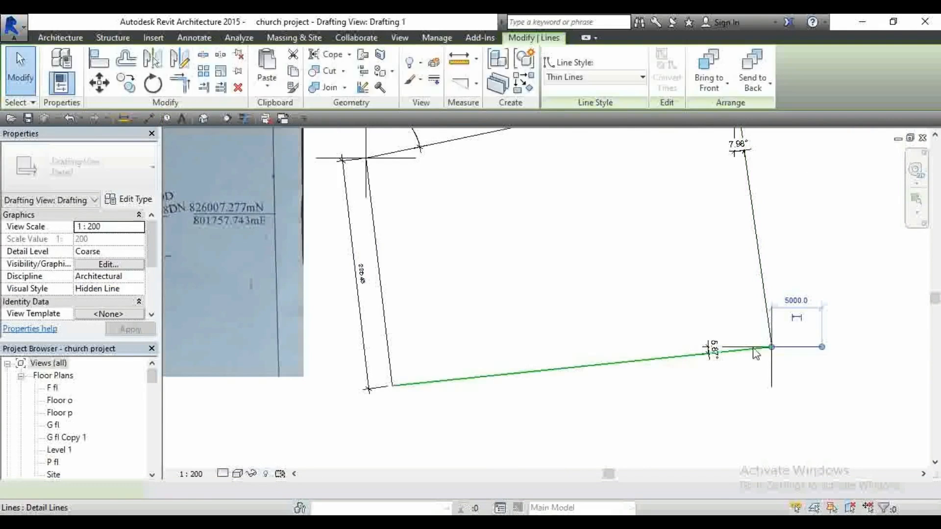
{"action": "left_click", "coordinate": [738, 348], "text": "ctrl"}
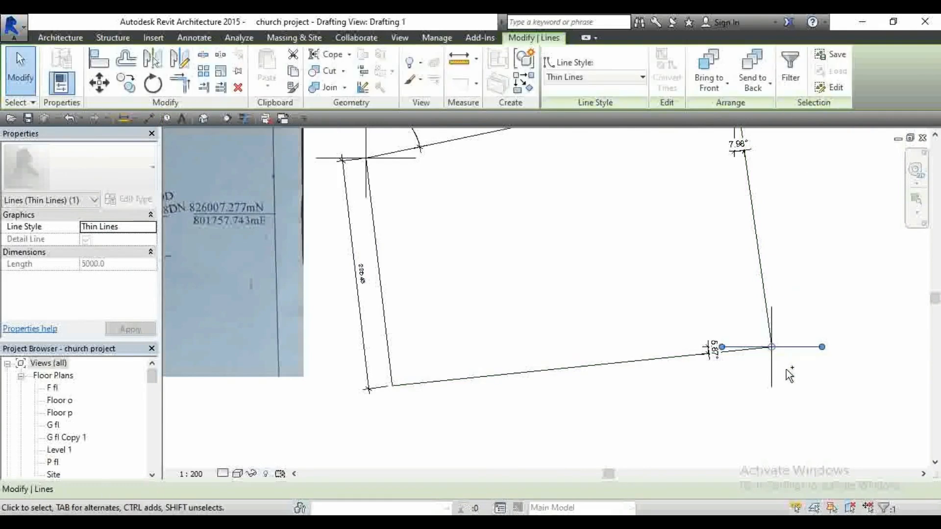
{"action": "left_click", "coordinate": [776, 370], "text": "ctrl"}
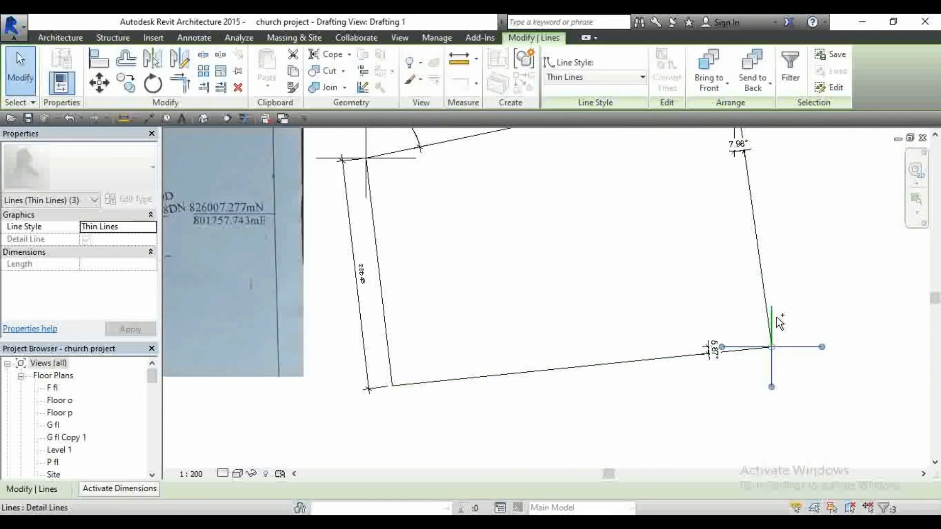
{"action": "left_click", "coordinate": [773, 321], "text": "ctrl"}
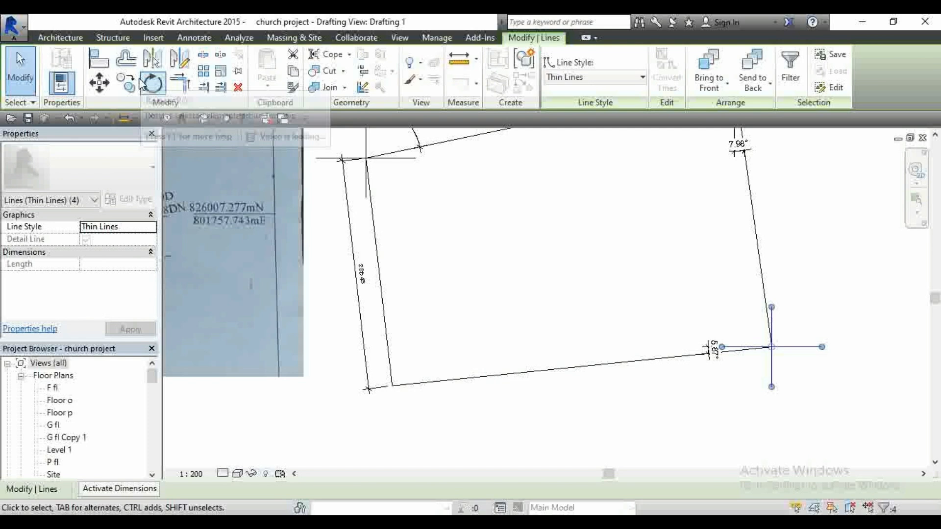
{"action": "left_click", "coordinate": [126, 84]}
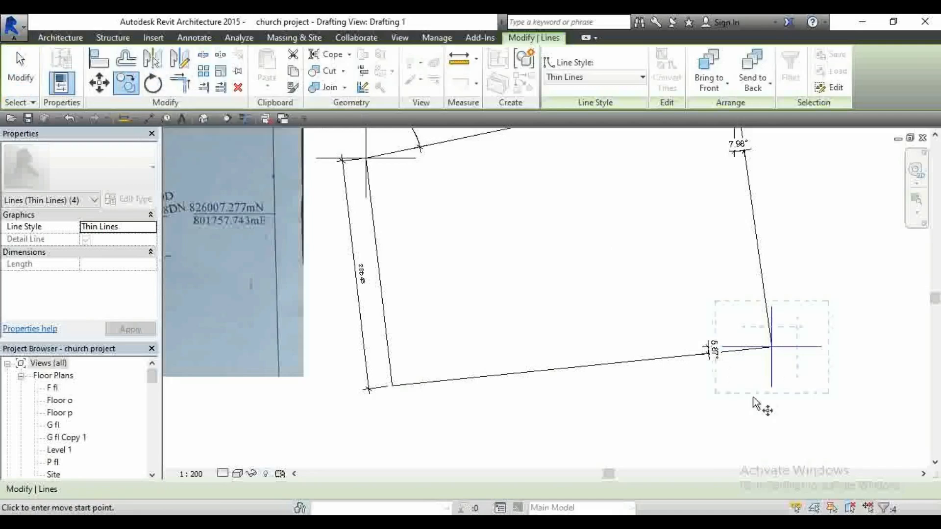
{"action": "left_click", "coordinate": [787, 358]}
{"action": "scroll", "coordinate": [399, 426], "scroll_direction": "up", "scroll_amount": 3}
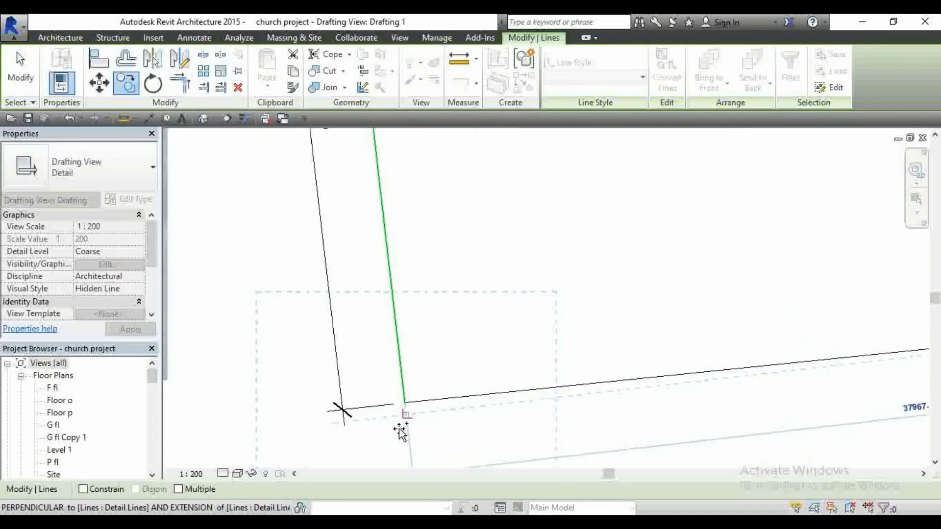
{"action": "left_click", "coordinate": [405, 401]}
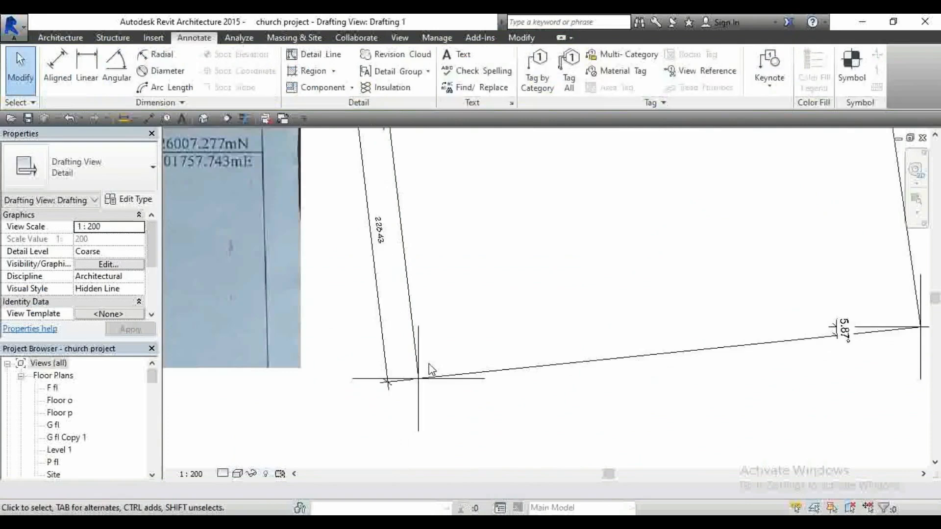
- Change the line style of all four boundary lines to property line
{"action": "scroll", "coordinate": [422, 370], "scroll_direction": "down", "scroll_amount": 2}
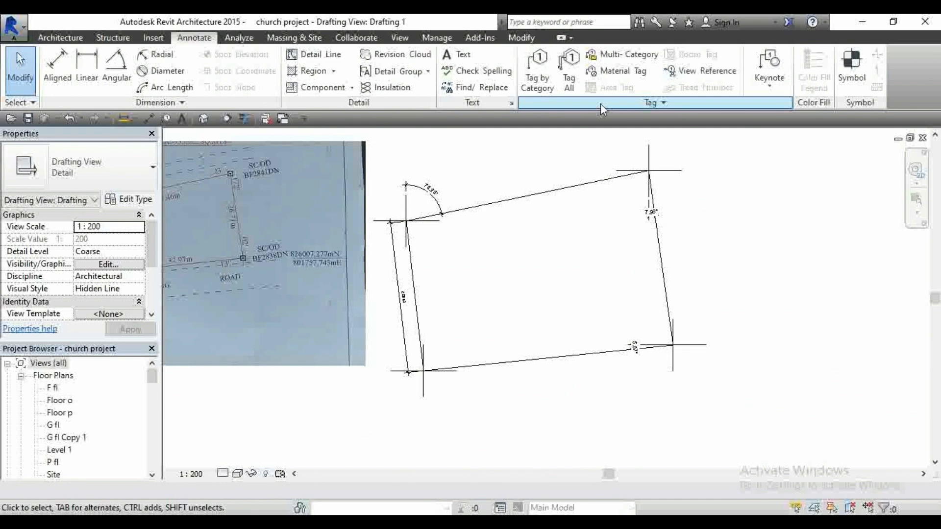
{"action": "left_click", "coordinate": [477, 228]}
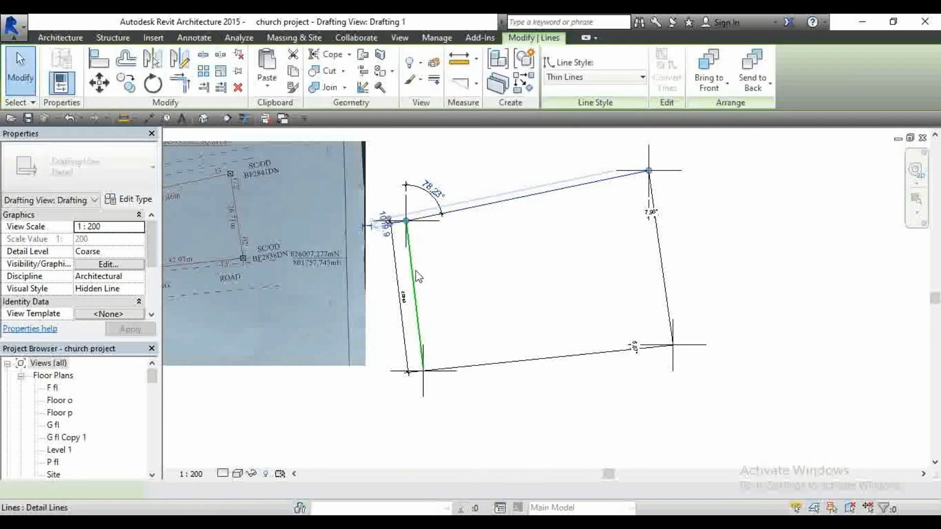
{"action": "left_click", "coordinate": [414, 270], "text": "ctrl"}
{"action": "left_click", "coordinate": [670, 271], "text": "ctrl"}
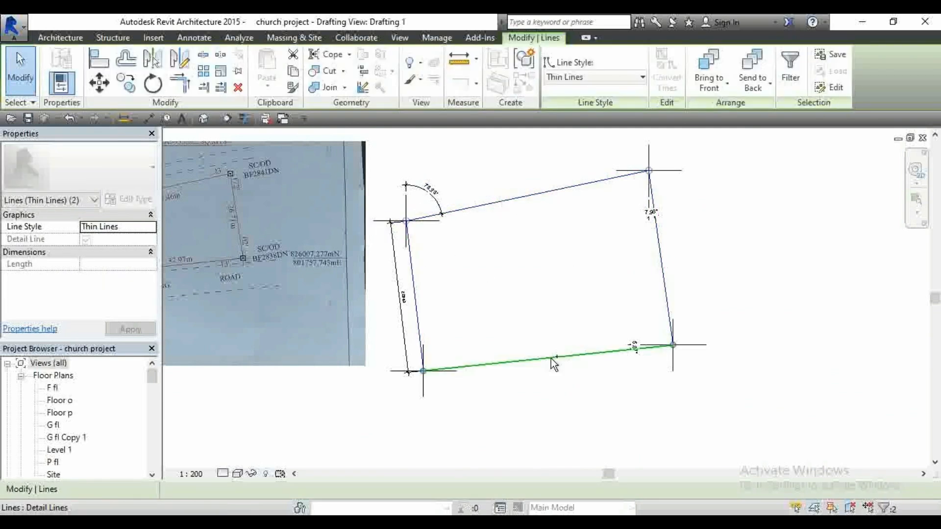
{"action": "left_click", "coordinate": [552, 358], "text": "ctrl"}
{"action": "left_click", "coordinate": [624, 82]}
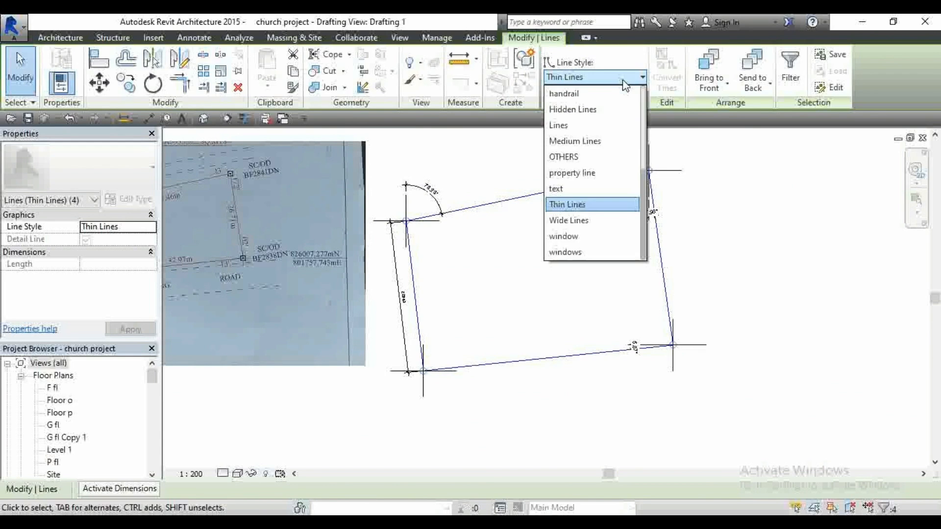
{"action": "left_click", "coordinate": [582, 174]}
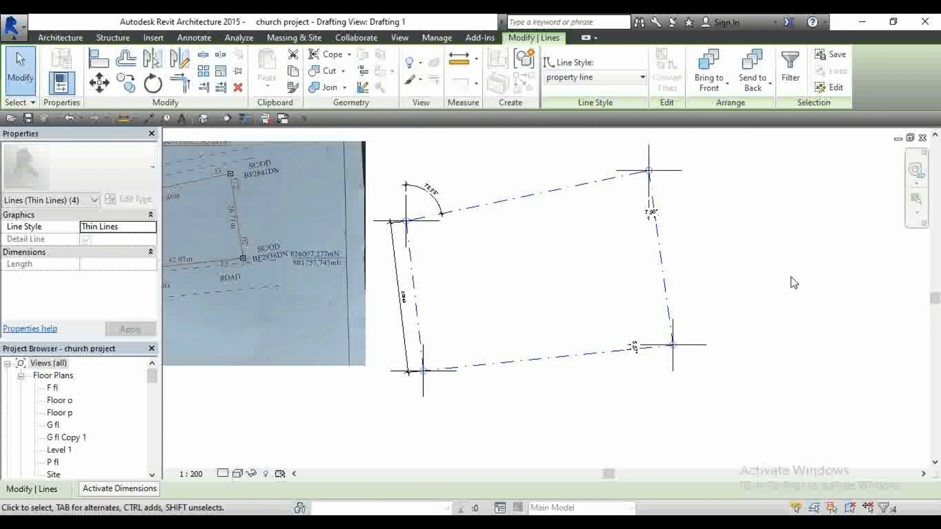
- Inspect the restyled boundary, its four corner crosses and the angle dimensions around the site
{"action": "scroll", "coordinate": [539, 294], "scroll_direction": "up", "scroll_amount": 1}
{"action": "scroll", "coordinate": [539, 298], "scroll_direction": "down", "scroll_amount": 1}
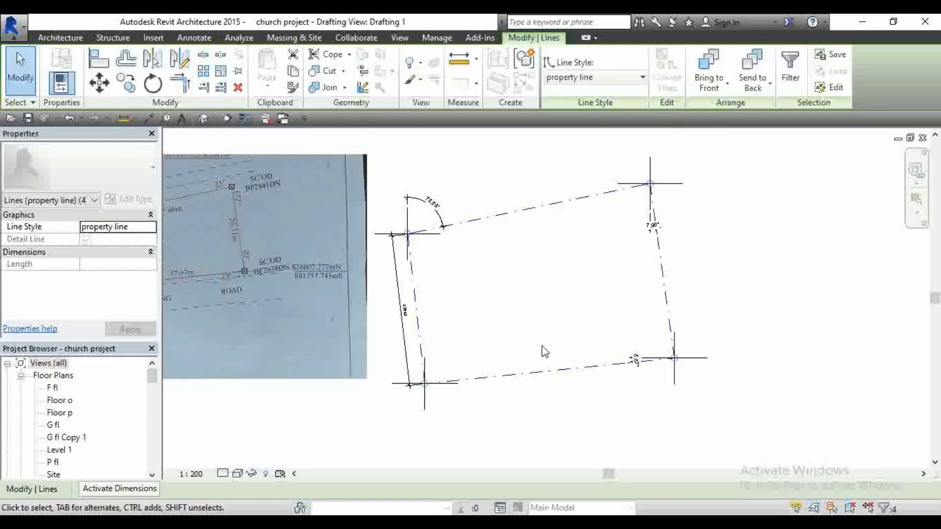
{"action": "scroll", "coordinate": [466, 248], "scroll_direction": "up", "scroll_amount": 1}
{"action": "scroll", "coordinate": [492, 239], "scroll_direction": "down", "scroll_amount": 2}
{"action": "scroll", "coordinate": [469, 238], "scroll_direction": "up", "scroll_amount": 2}
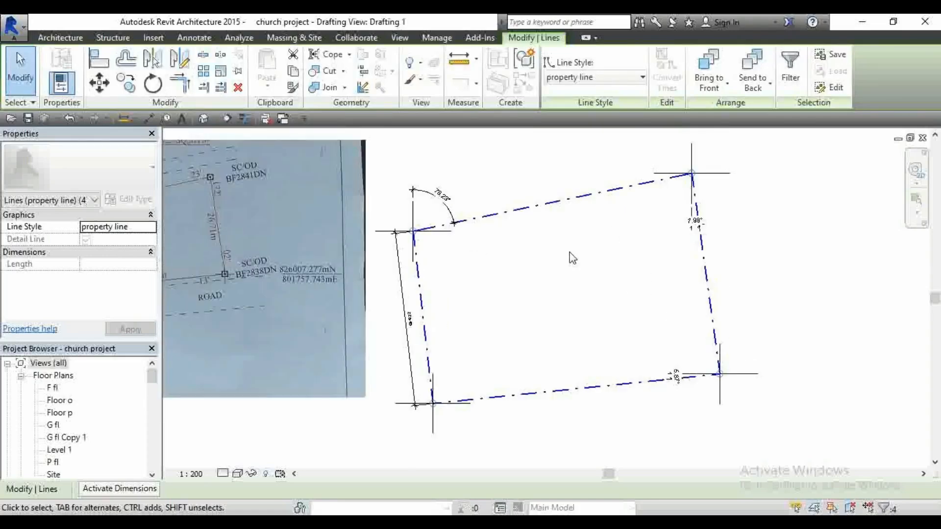
{"action": "scroll", "coordinate": [571, 258], "scroll_direction": "down", "scroll_amount": 1}
{"action": "scroll", "coordinate": [475, 256], "scroll_direction": "up", "scroll_amount": 1}
{"action": "scroll", "coordinate": [563, 252], "scroll_direction": "down", "scroll_amount": 1}
{"action": "scroll", "coordinate": [496, 233], "scroll_direction": "up", "scroll_amount": 2}
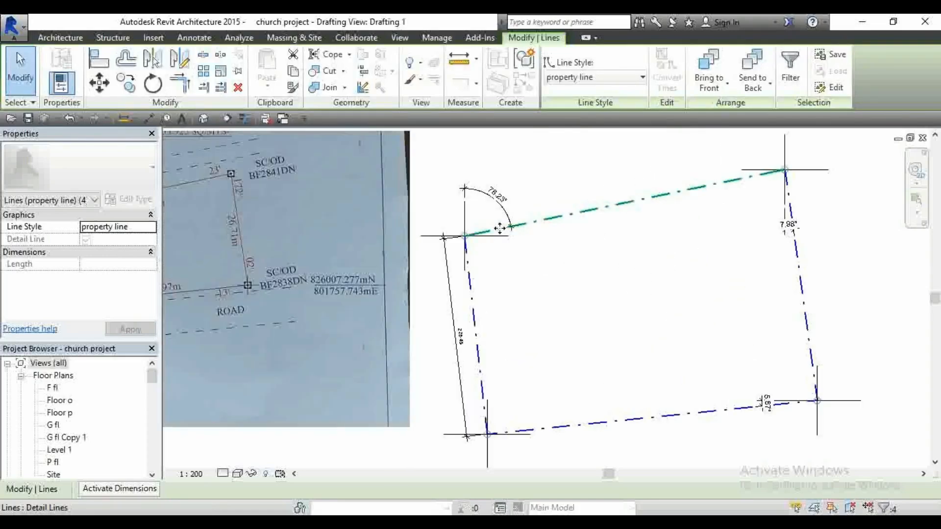
{"action": "scroll", "coordinate": [829, 421], "scroll_direction": "up", "scroll_amount": 3}
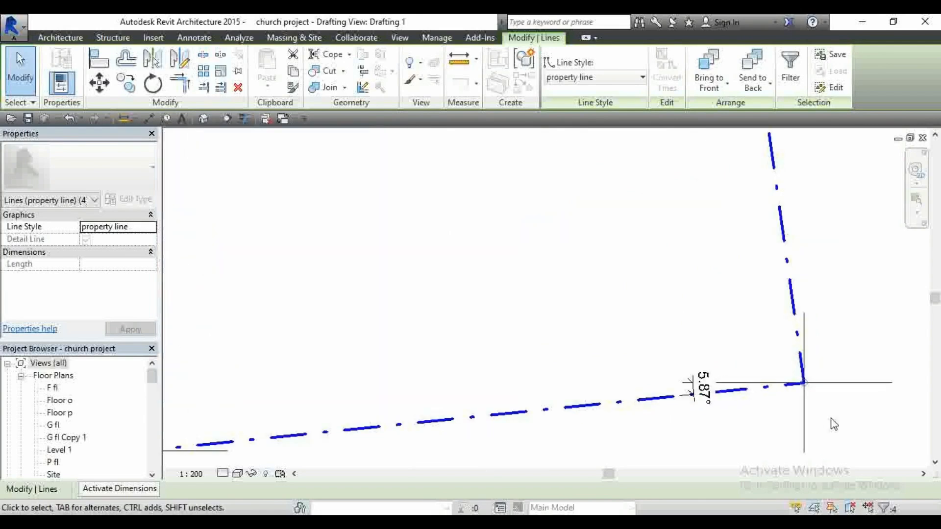
{"action": "left_click", "coordinate": [841, 349]}
{"action": "scroll", "coordinate": [689, 357], "scroll_direction": "down", "scroll_amount": 5}
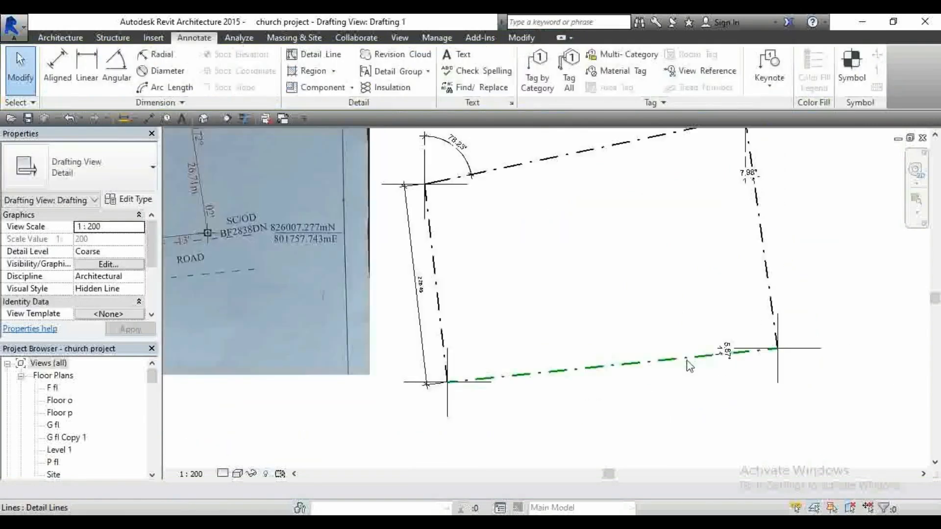
{"action": "scroll", "coordinate": [718, 217], "scroll_direction": "up", "scroll_amount": 1}
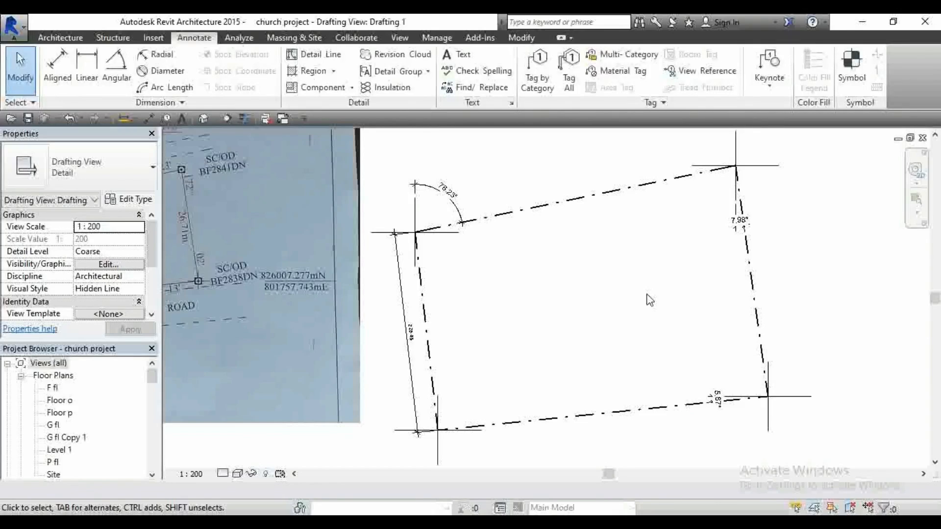
{"action": "scroll", "coordinate": [650, 300], "scroll_direction": "down", "scroll_amount": 3}
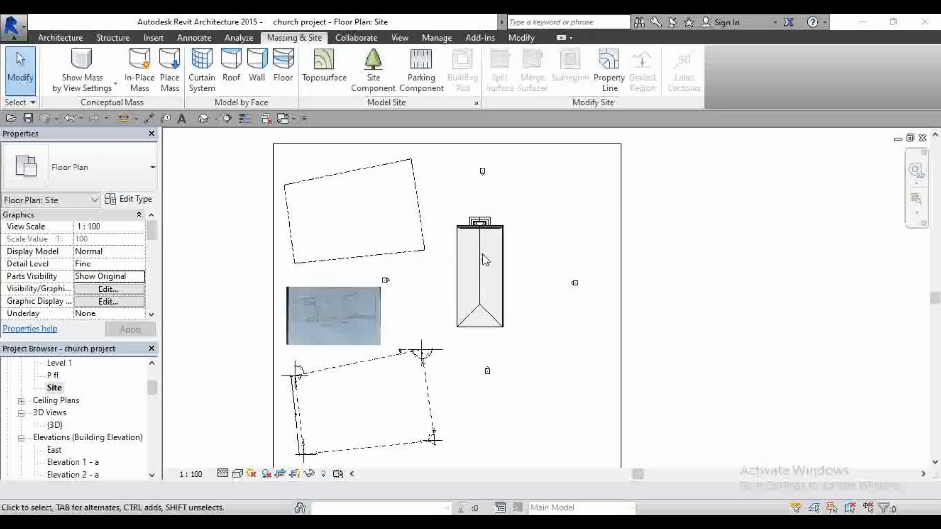
- Examine the Site floor plan, comparing the two boundary outlines, the survey plan image and the church building
{"action": "scroll", "coordinate": [482, 260], "scroll_direction": "up", "scroll_amount": 2}
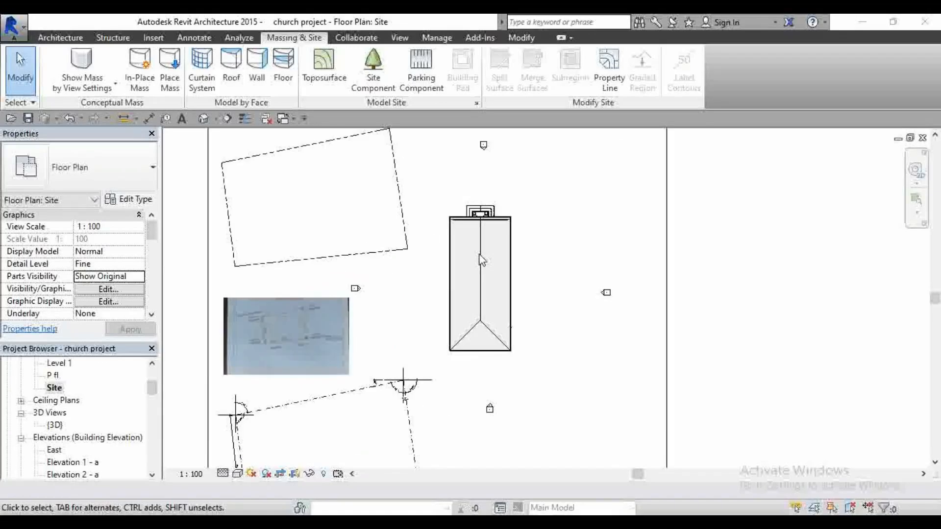
{"action": "scroll", "coordinate": [415, 181], "scroll_direction": "down", "scroll_amount": 3}
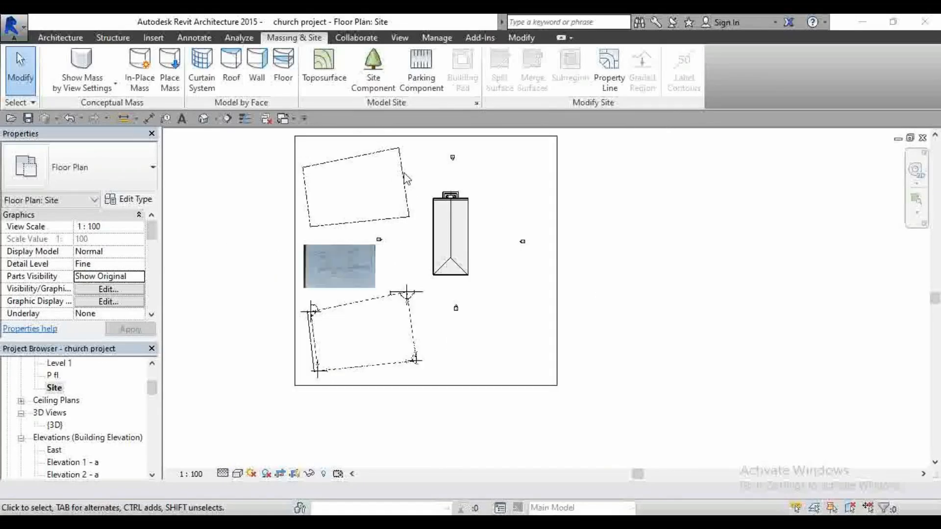
{"action": "scroll", "coordinate": [321, 215], "scroll_direction": "up", "scroll_amount": 2}
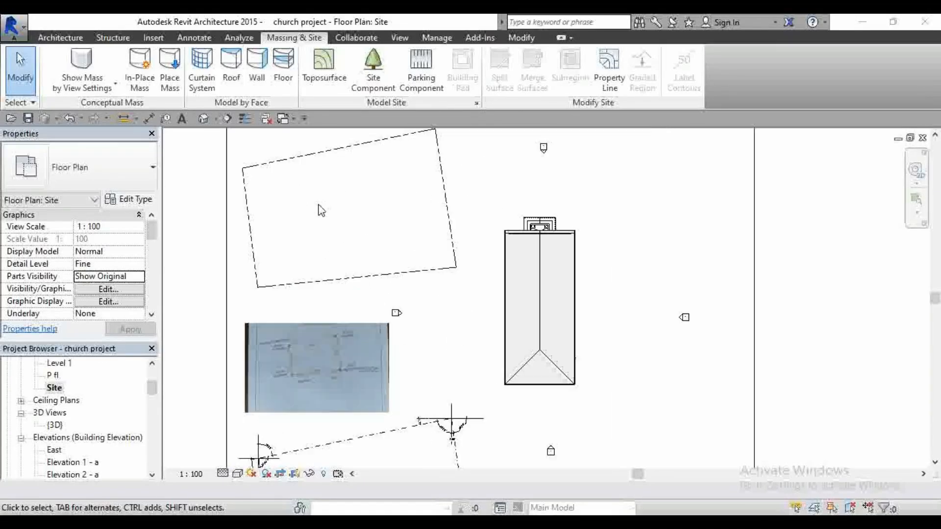
{"action": "scroll", "coordinate": [450, 226], "scroll_direction": "down", "scroll_amount": 2}
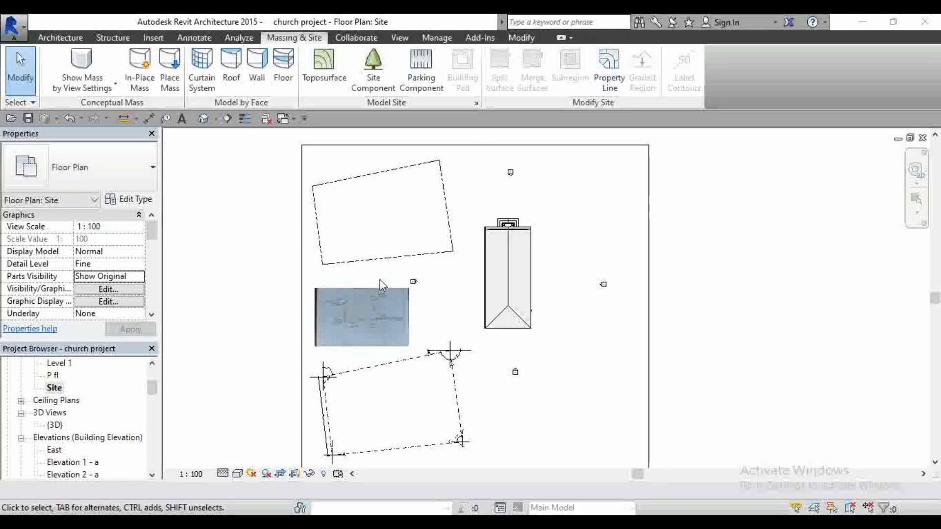
{"action": "scroll", "coordinate": [370, 414], "scroll_direction": "up", "scroll_amount": 3}
{"action": "scroll", "coordinate": [368, 241], "scroll_direction": "down", "scroll_amount": 4}
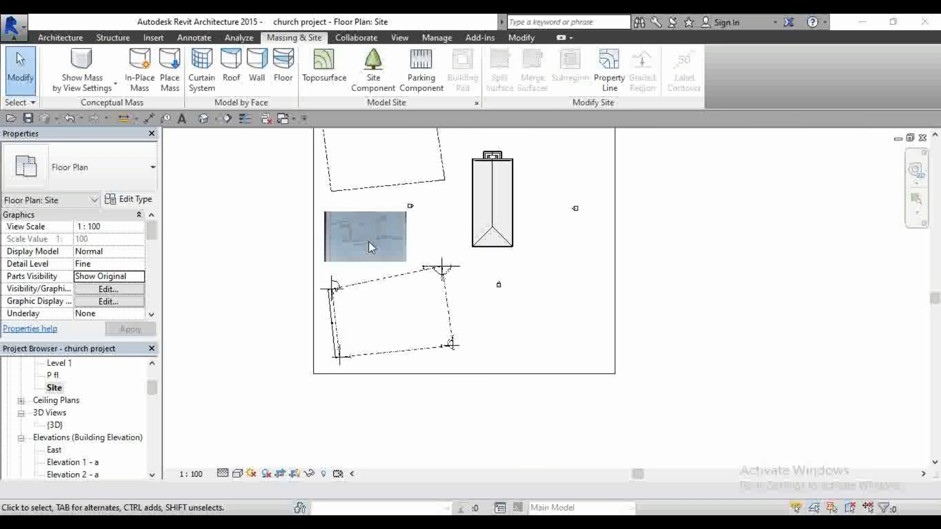
{"action": "scroll", "coordinate": [368, 284], "scroll_direction": "up", "scroll_amount": 4}
{"action": "scroll", "coordinate": [407, 307], "scroll_direction": "up", "scroll_amount": 2}
{"action": "scroll", "coordinate": [349, 210], "scroll_direction": "down", "scroll_amount": 2}
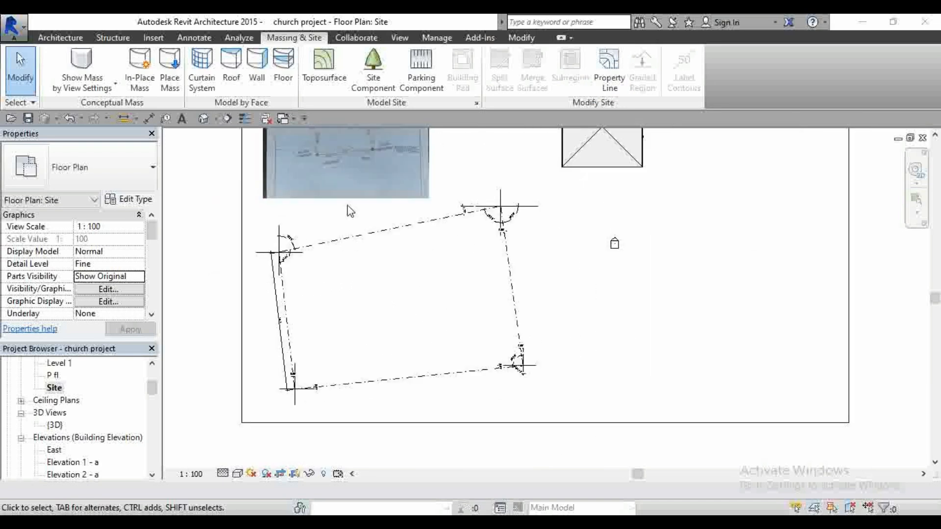
{"action": "scroll", "coordinate": [343, 230], "scroll_direction": "up", "scroll_amount": 1}
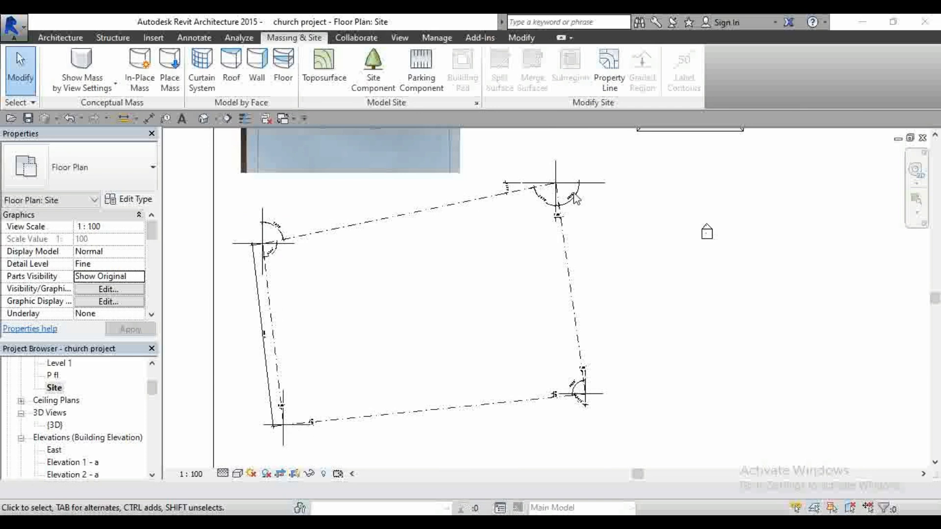
{"action": "scroll", "coordinate": [451, 323], "scroll_direction": "down", "scroll_amount": 2}
{"action": "scroll", "coordinate": [454, 329], "scroll_direction": "down", "scroll_amount": 2}
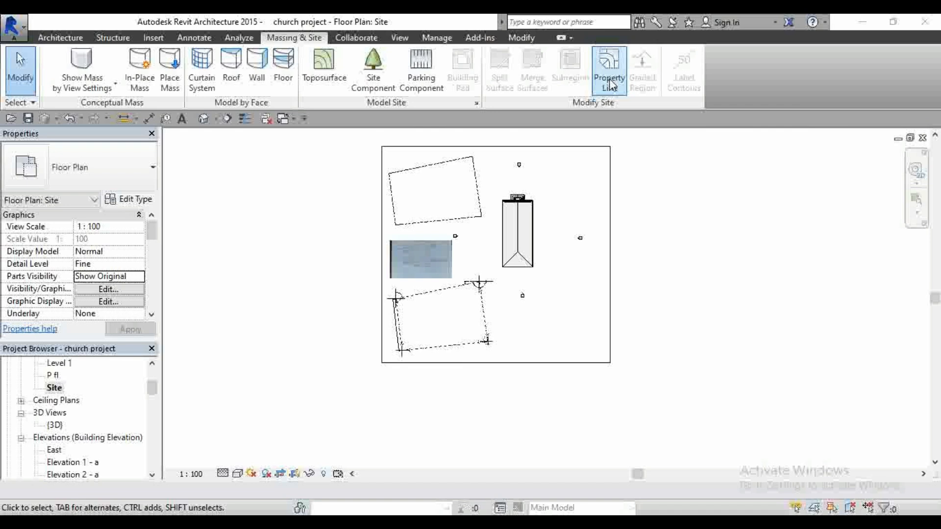
{"action": "scroll", "coordinate": [414, 309], "scroll_direction": "up", "scroll_amount": 4}
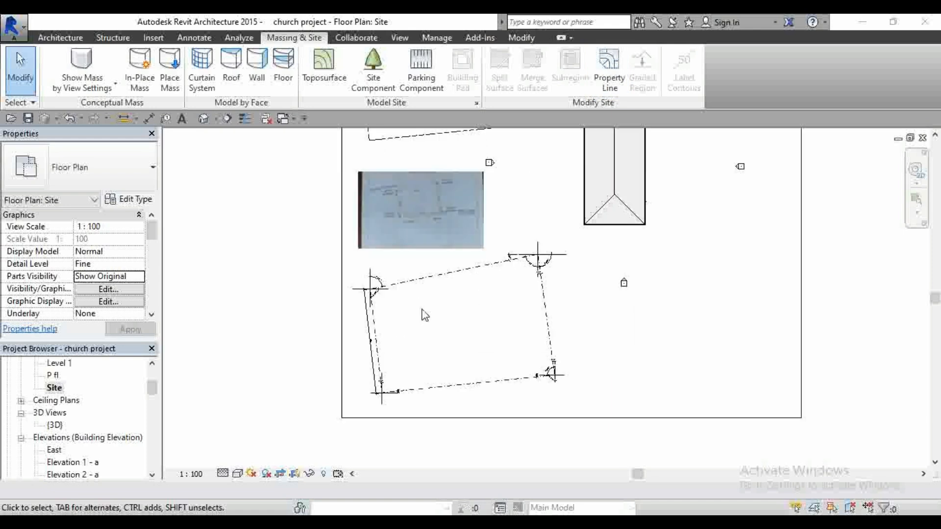
{"action": "scroll", "coordinate": [652, 182], "scroll_direction": "down", "scroll_amount": 3}
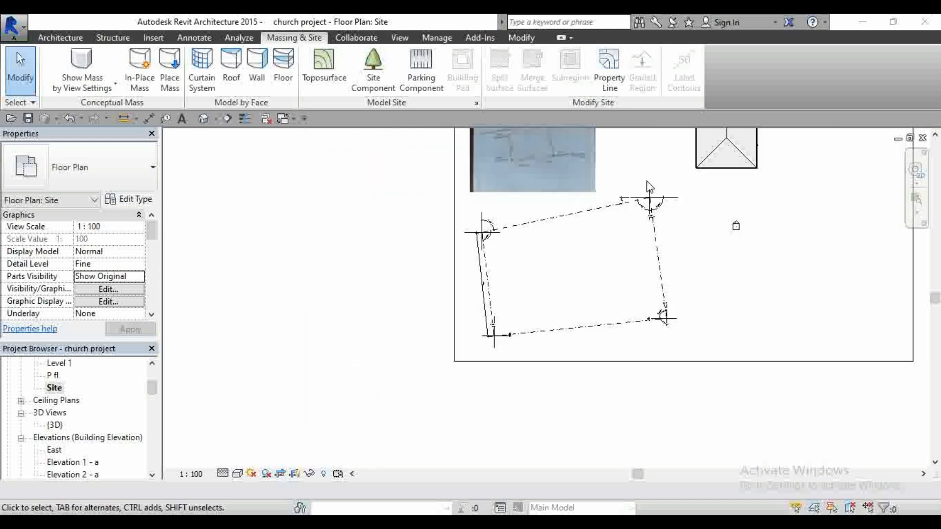
{"action": "scroll", "coordinate": [400, 323], "scroll_direction": "down", "scroll_amount": 3}
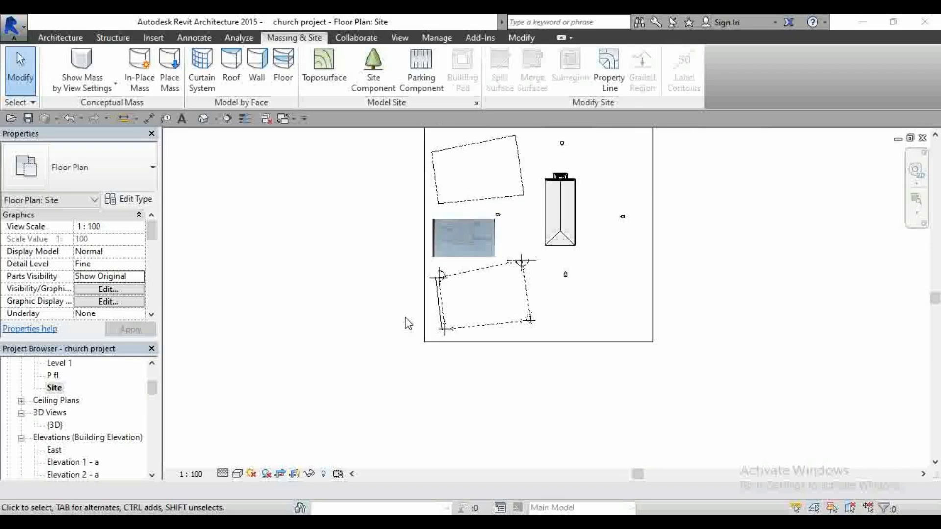
- Start a property line from distances and bearings, and give the first deed row a distance of 37460 with direction N
{"action": "left_click", "coordinate": [615, 84]}
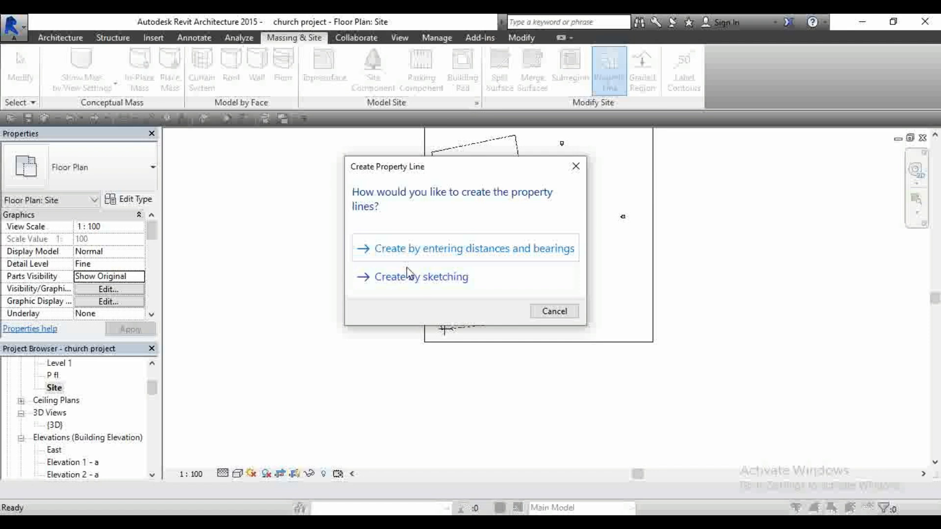
{"action": "left_click", "coordinate": [444, 254]}
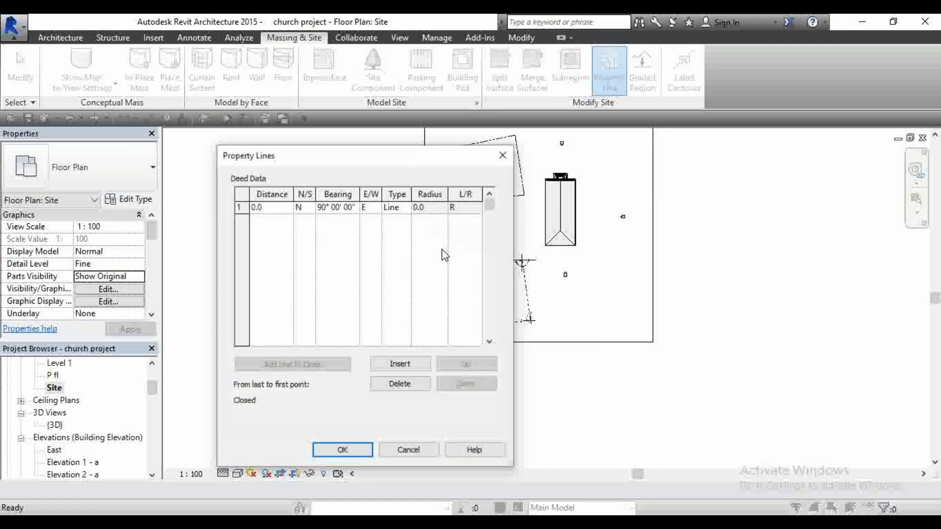
{"action": "mouse_move", "coordinate": [372, 159]}
{"action": "left_mouse_down"}
{"action": "mouse_move", "coordinate": [612, 181]}
{"action": "mouse_move", "coordinate": [770, 178]}
{"action": "left_mouse_up"}
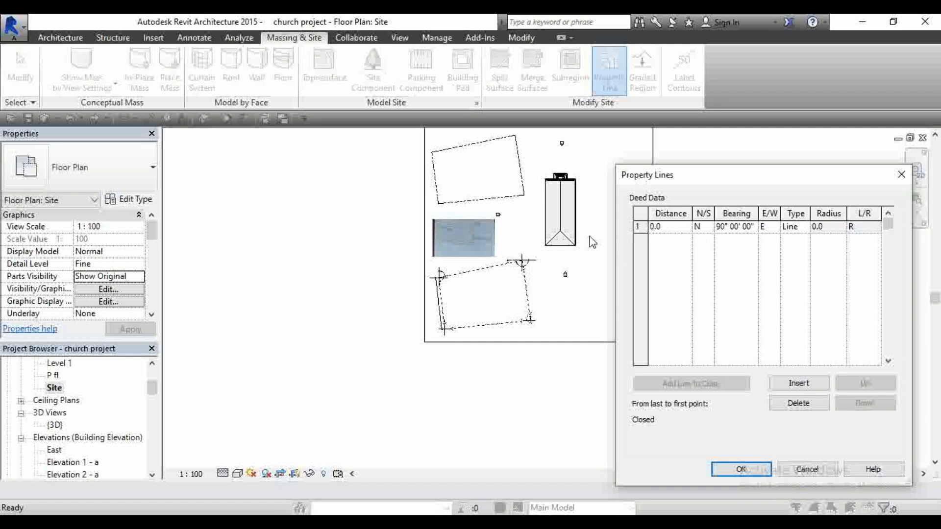
{"action": "left_click", "coordinate": [671, 227]}
{"action": "type", "text": "37460"}
{"action": "left_click", "coordinate": [709, 228]}
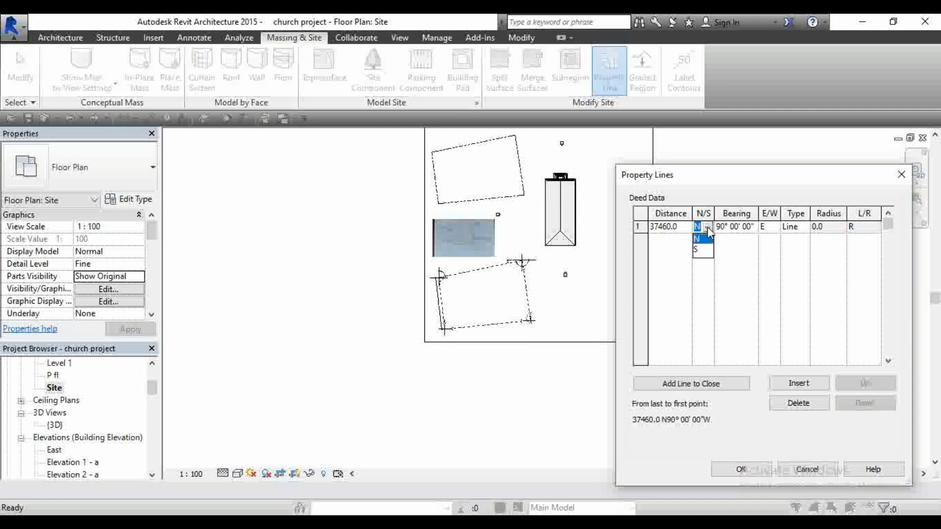
{"action": "left_click", "coordinate": [707, 239]}
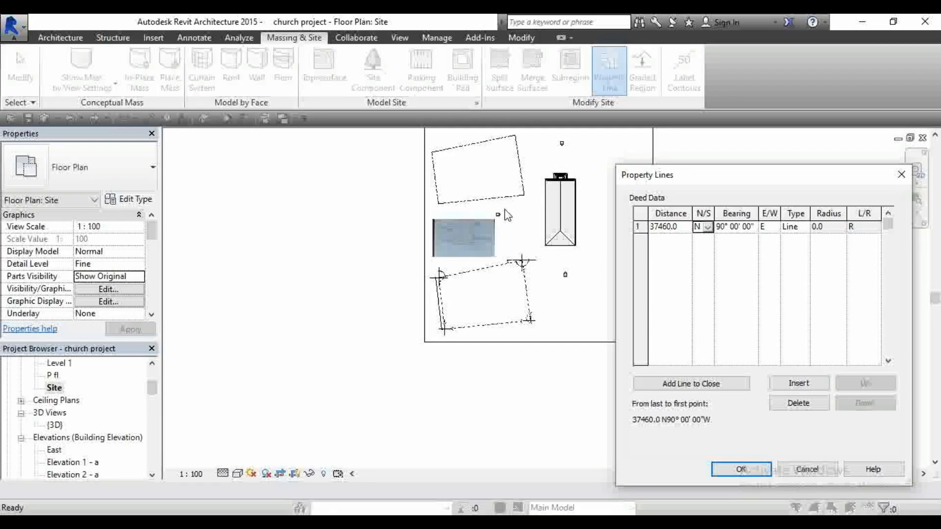
- Set the first deed row's bearing to 78° 23' 00" with direction E
{"action": "left_click", "coordinate": [728, 227]}
{"action": "key", "text": "BackSpace"}
{"action": "key", "text": "BackSpace"}
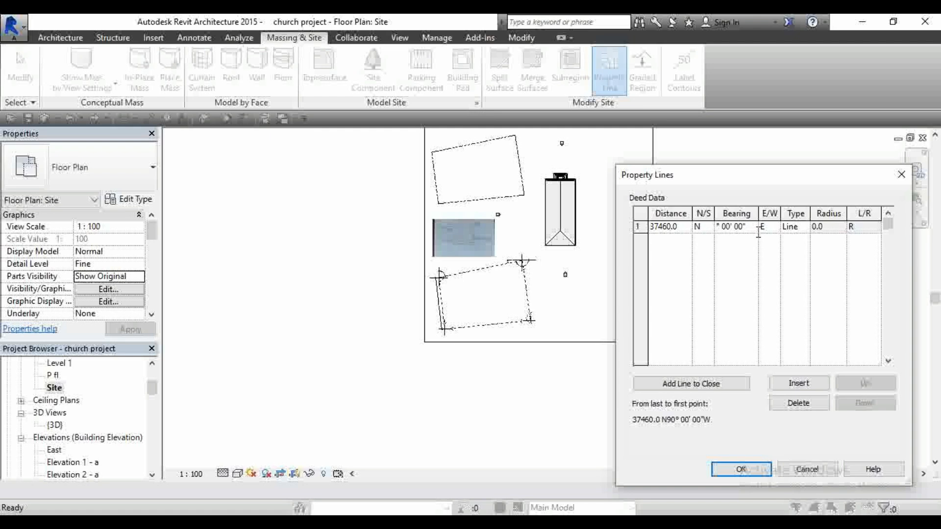
{"action": "type", "text": "78"}
{"action": "left_click", "coordinate": [738, 226]}
{"action": "key", "text": "BackSpace"}
{"action": "key", "text": "BackSpace"}
{"action": "type", "text": "23"}
{"action": "left_click", "coordinate": [771, 228]}
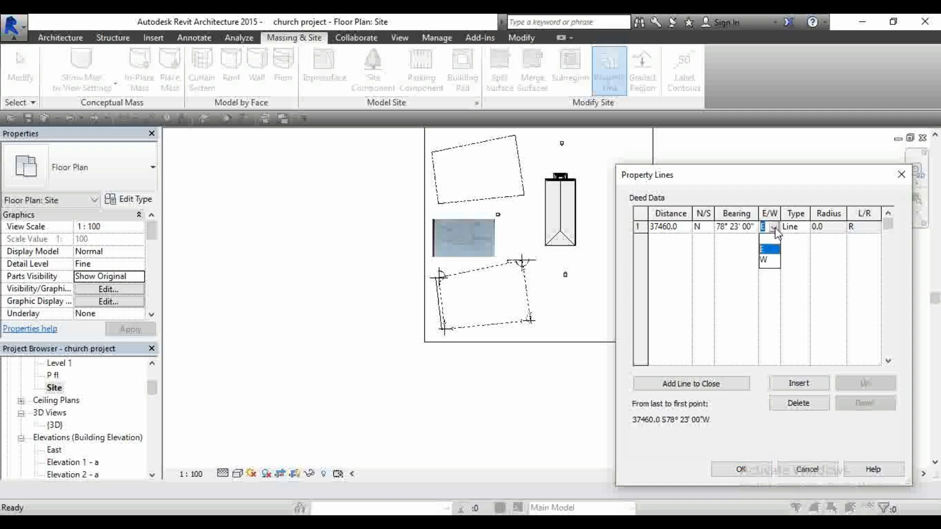
{"action": "left_click", "coordinate": [763, 250]}
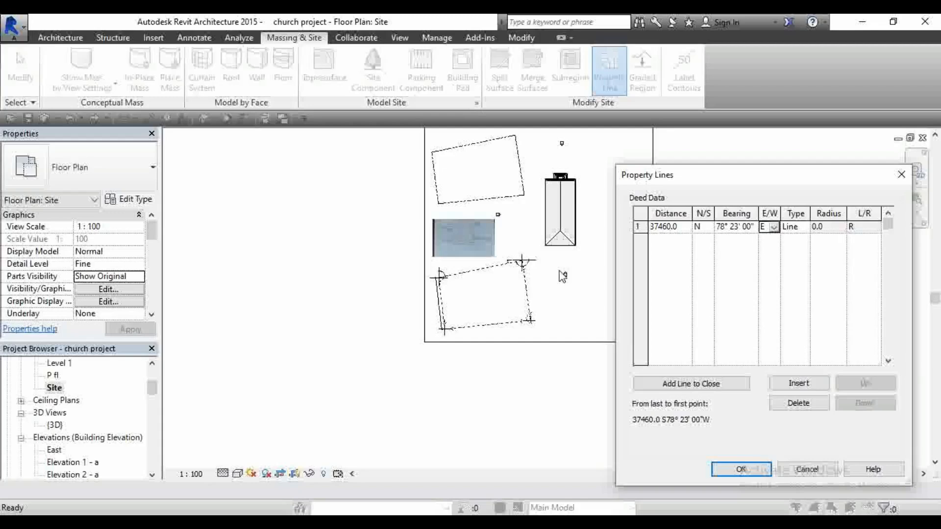
- Accept the deed data and place the property line in the empty area between the dimensioned boundary and the view's east edge
{"action": "left_click", "coordinate": [749, 472]}
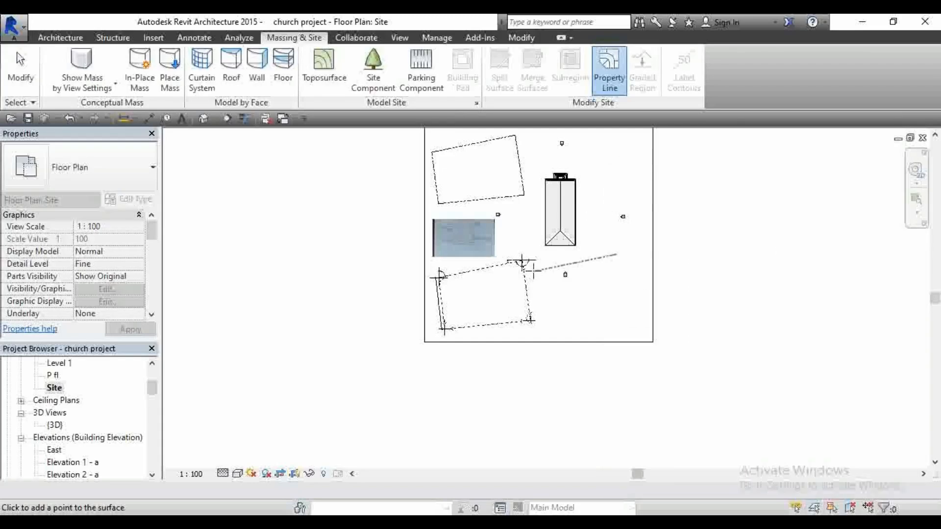
{"action": "scroll", "coordinate": [466, 279], "scroll_direction": "up", "scroll_amount": 2}
{"action": "scroll", "coordinate": [465, 283], "scroll_direction": "up", "scroll_amount": 5}
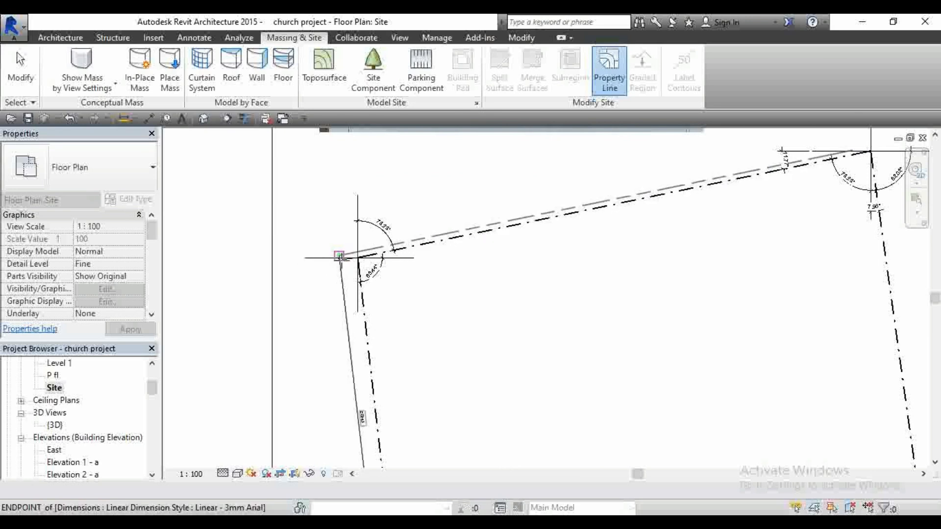
{"action": "scroll", "coordinate": [334, 264], "scroll_direction": "down", "scroll_amount": 3}
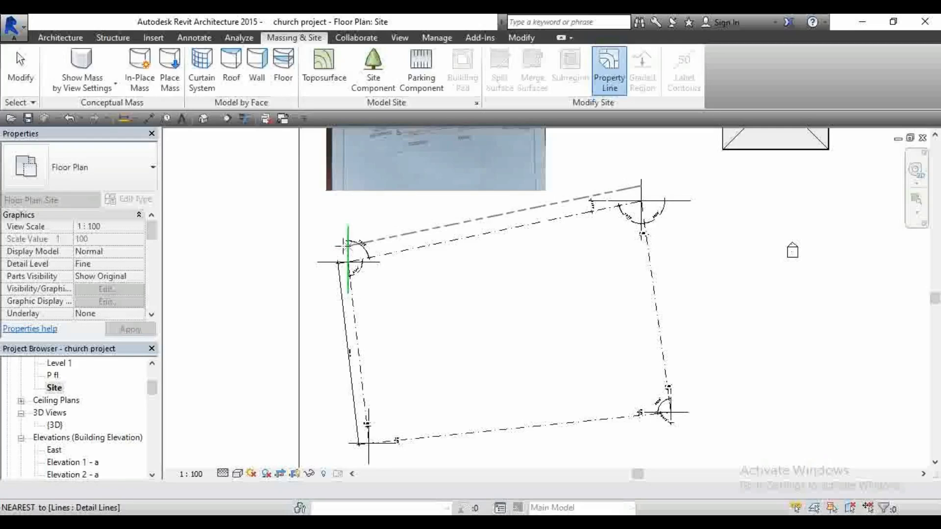
{"action": "scroll", "coordinate": [313, 250], "scroll_direction": "down", "scroll_amount": 2}
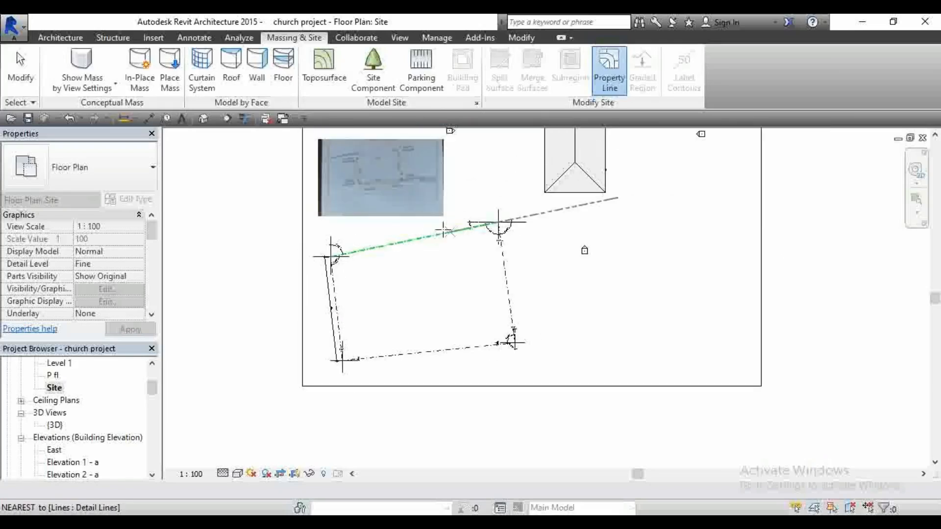
{"action": "left_click", "coordinate": [547, 291]}
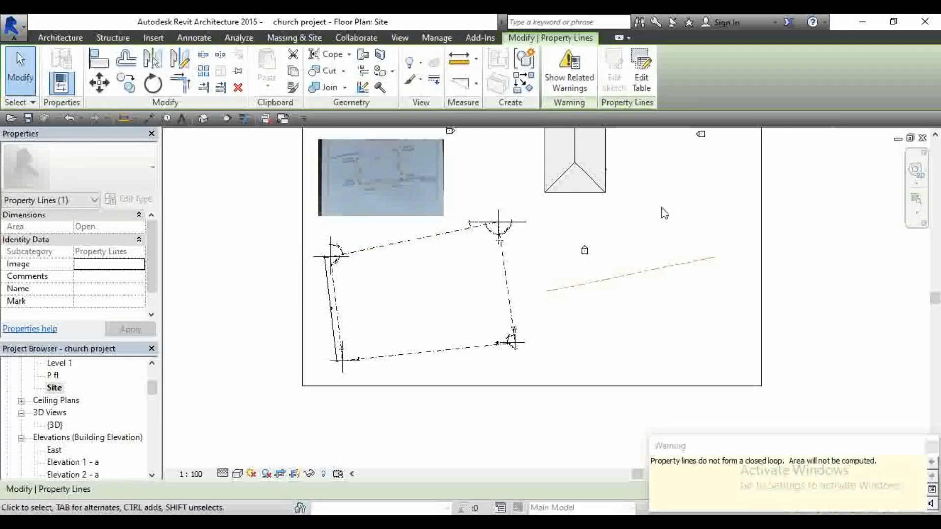
{"action": "left_click", "coordinate": [642, 193]}
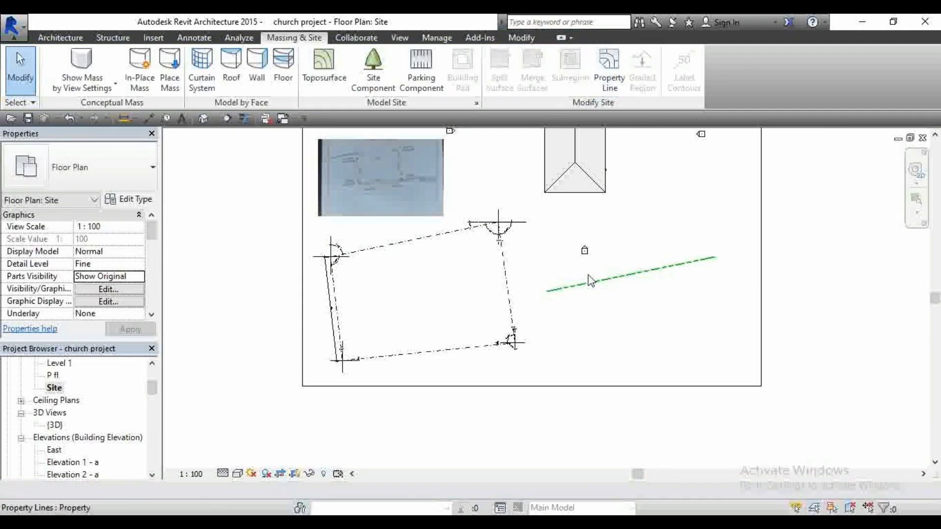
{"action": "left_click", "coordinate": [616, 283]}
{"action": "left_click", "coordinate": [641, 68]}
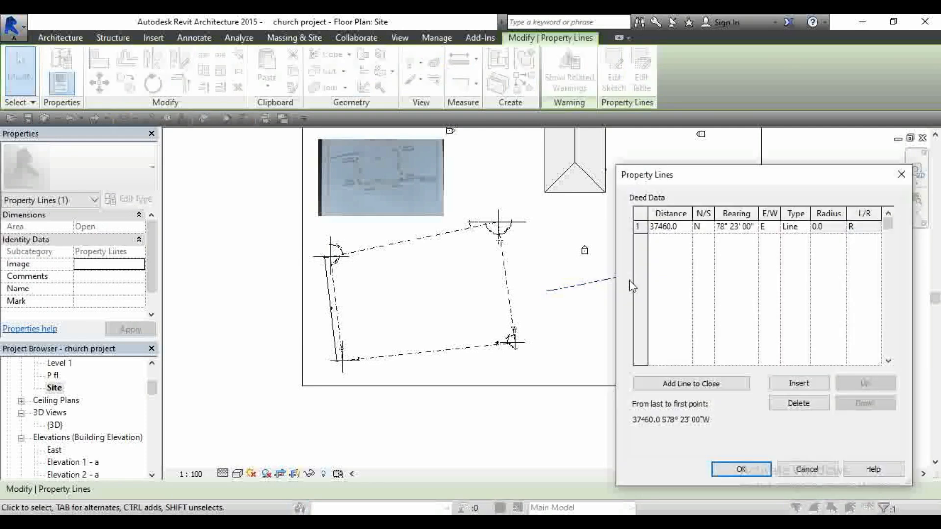
{"action": "left_click", "coordinate": [818, 383]}
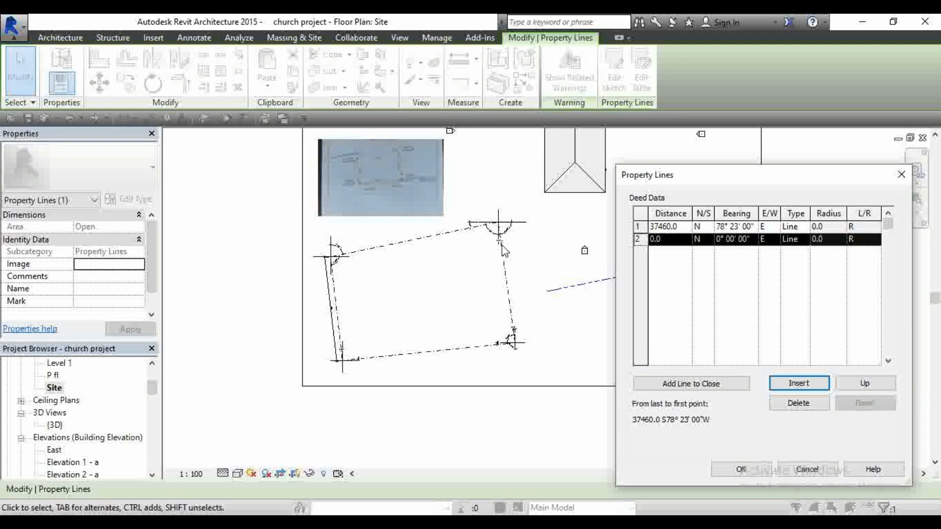
{"action": "left_click", "coordinate": [809, 471]}
- Examine the angle dimensions between the boundary lines and the cross at the boundary's north-east corner
{"action": "scroll", "coordinate": [489, 299], "scroll_direction": "up", "scroll_amount": 5}
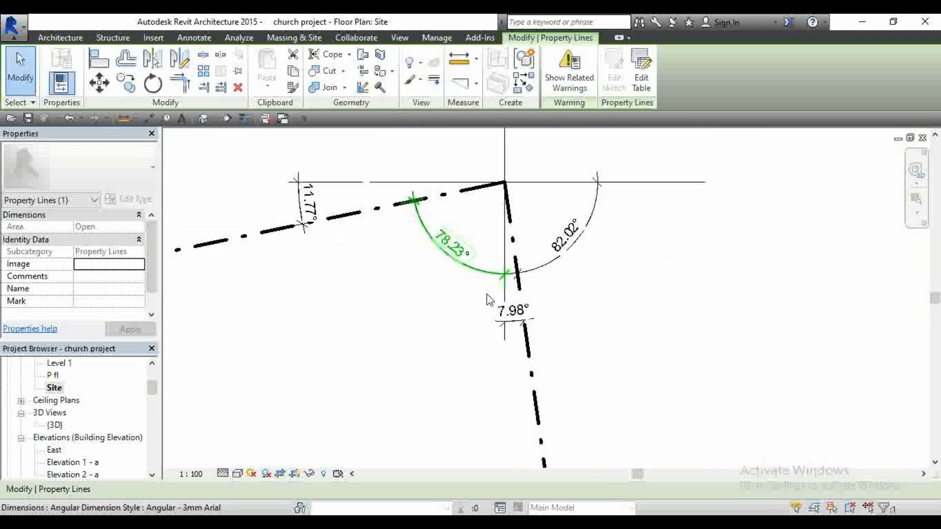
{"action": "scroll", "coordinate": [489, 300], "scroll_direction": "up", "scroll_amount": 3}
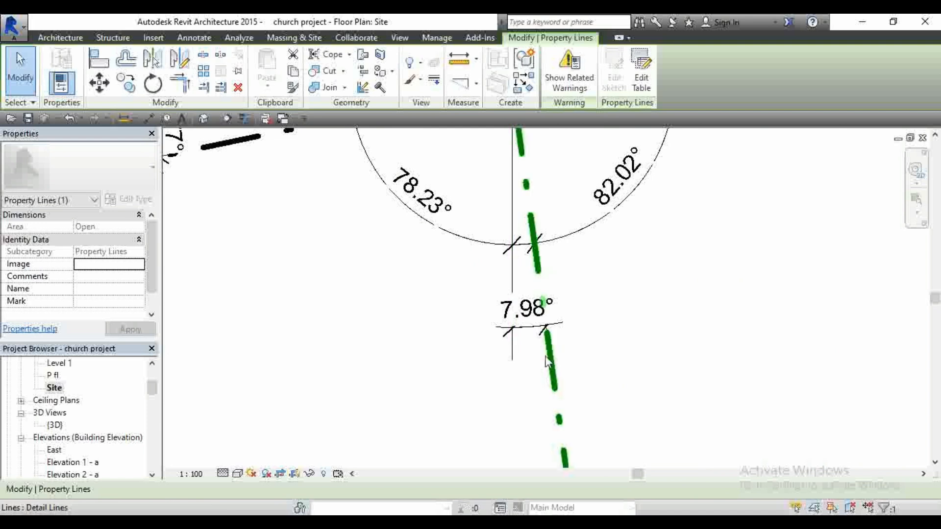
{"action": "scroll", "coordinate": [521, 218], "scroll_direction": "down", "scroll_amount": 5}
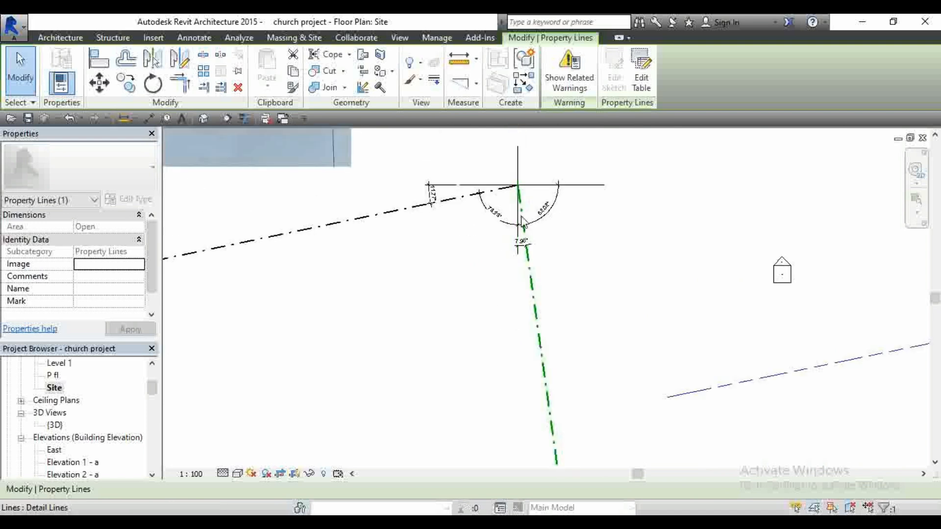
{"action": "scroll", "coordinate": [522, 221], "scroll_direction": "down", "scroll_amount": 3}
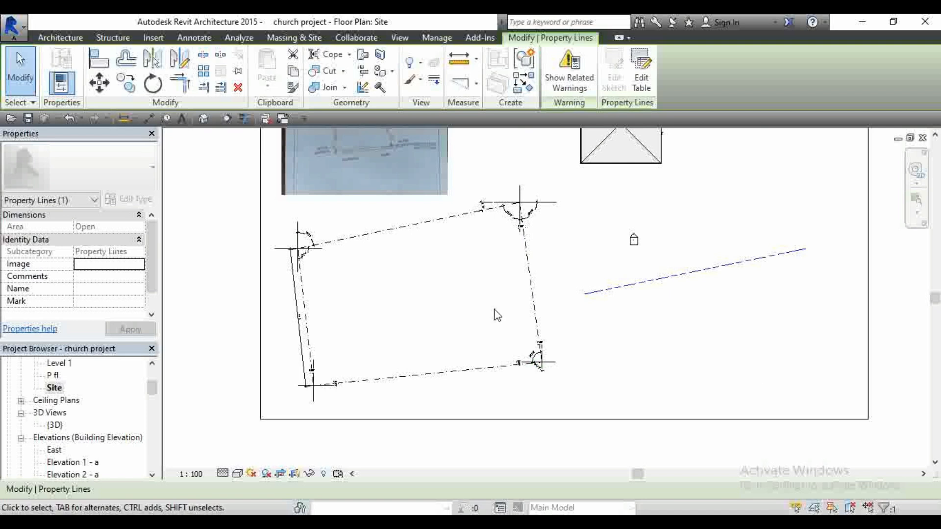
{"action": "scroll", "coordinate": [498, 260], "scroll_direction": "down", "scroll_amount": 3}
{"action": "scroll", "coordinate": [559, 248], "scroll_direction": "up", "scroll_amount": 2}
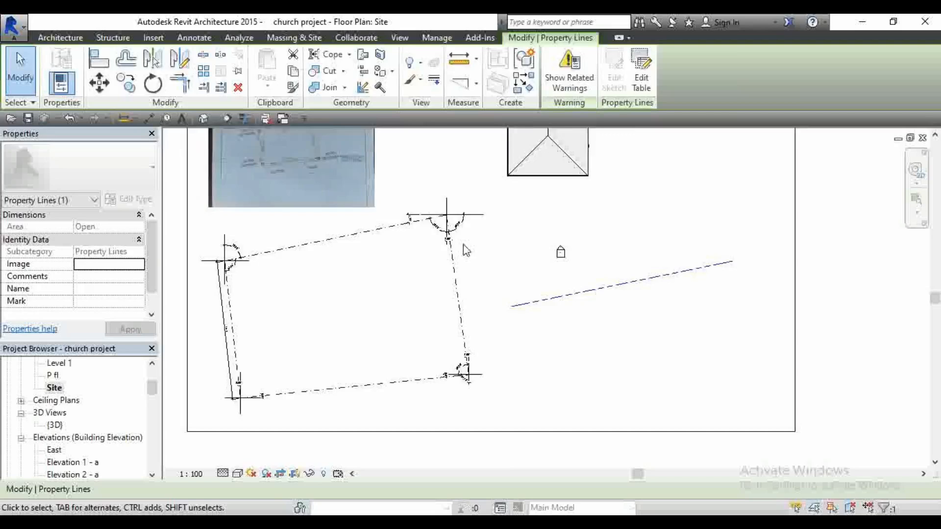
{"action": "scroll", "coordinate": [441, 235], "scroll_direction": "up", "scroll_amount": 5}
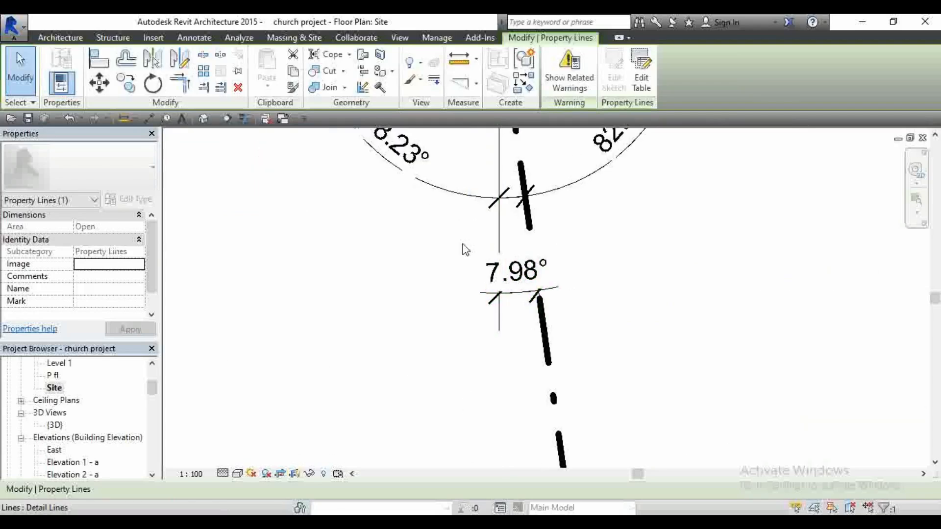
{"action": "scroll", "coordinate": [562, 294], "scroll_direction": "down", "scroll_amount": 5}
{"action": "scroll", "coordinate": [563, 331], "scroll_direction": "up", "scroll_amount": 4}
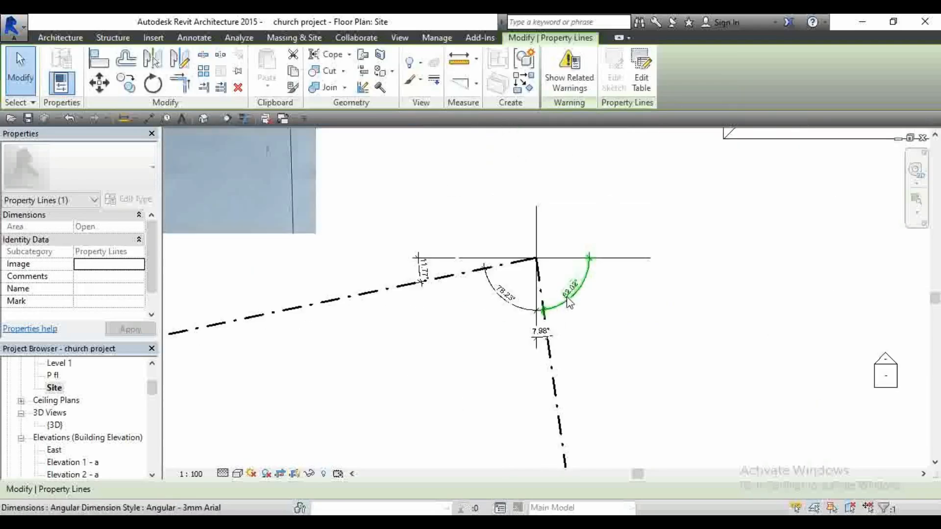
{"action": "scroll", "coordinate": [655, 343], "scroll_direction": "down", "scroll_amount": 3}
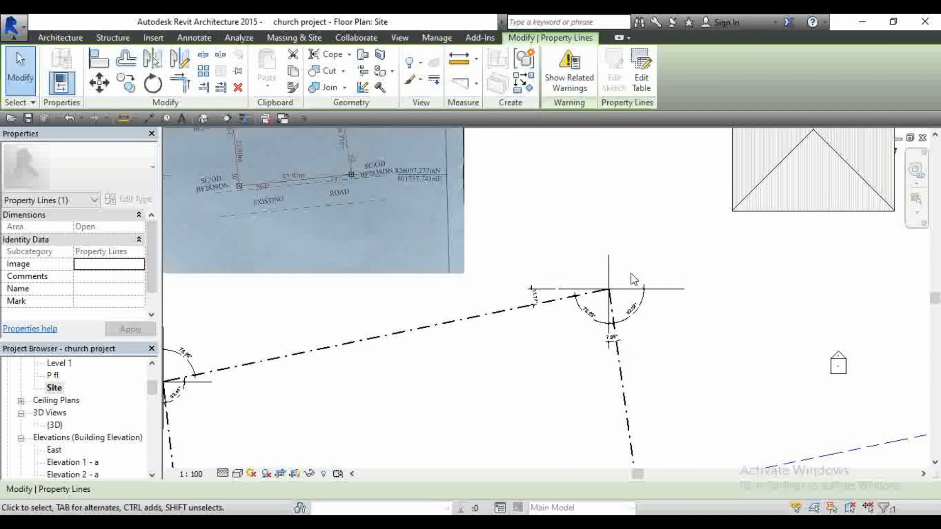
{"action": "scroll", "coordinate": [637, 288], "scroll_direction": "down", "scroll_amount": 2}
{"action": "scroll", "coordinate": [608, 343], "scroll_direction": "up", "scroll_amount": 3}
{"action": "scroll", "coordinate": [608, 387], "scroll_direction": "up", "scroll_amount": 4}
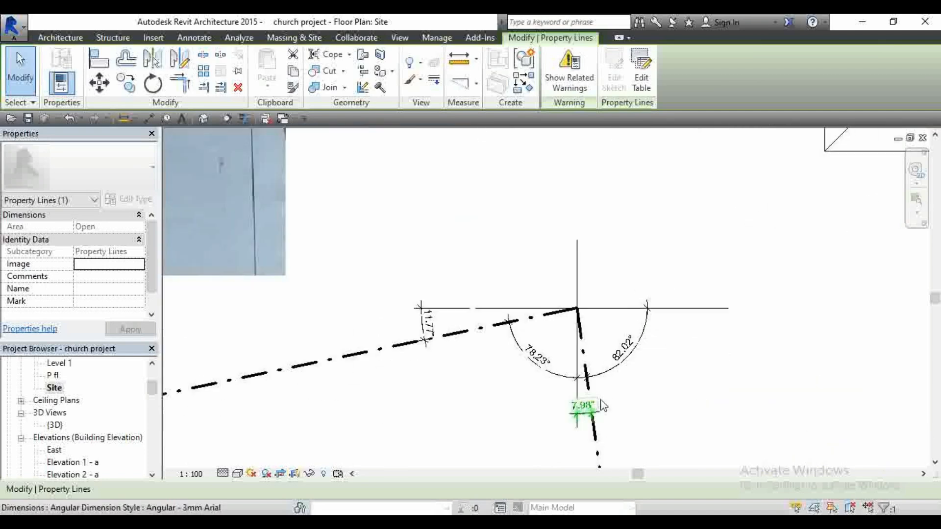
{"action": "scroll", "coordinate": [596, 398], "scroll_direction": "down", "scroll_amount": 2}
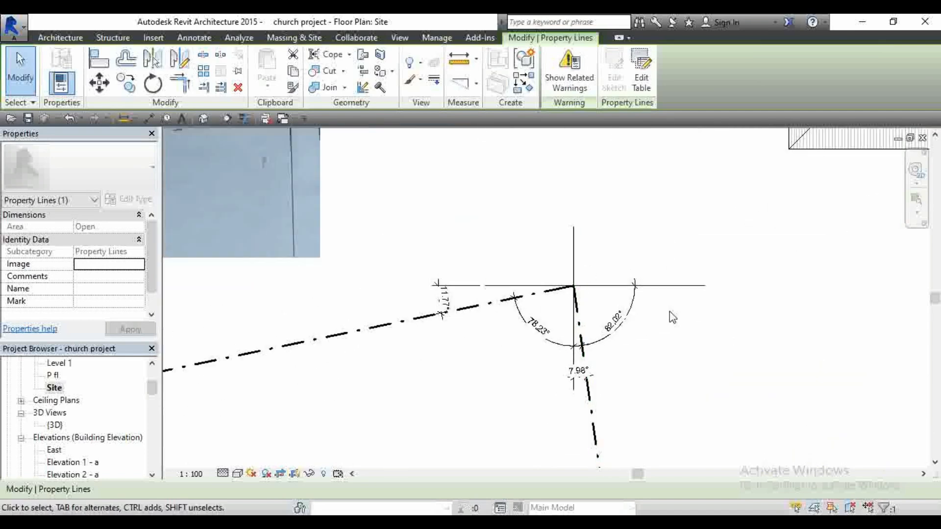
{"action": "scroll", "coordinate": [571, 290], "scroll_direction": "down", "scroll_amount": 3}
{"action": "scroll", "coordinate": [576, 264], "scroll_direction": "up", "scroll_amount": 2}
{"action": "scroll", "coordinate": [576, 265], "scroll_direction": "up", "scroll_amount": 3}
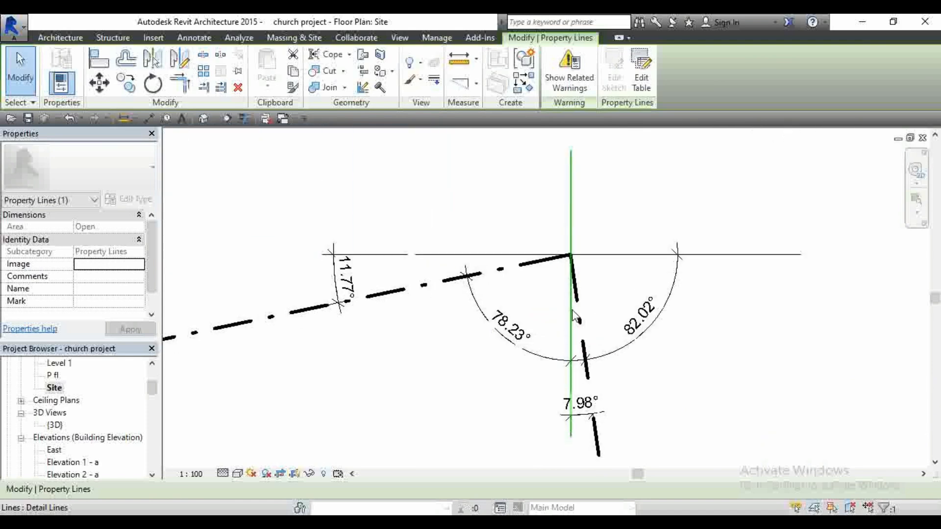
{"action": "scroll", "coordinate": [588, 289], "scroll_direction": "up", "scroll_amount": 2}
{"action": "scroll", "coordinate": [592, 283], "scroll_direction": "down", "scroll_amount": 2}
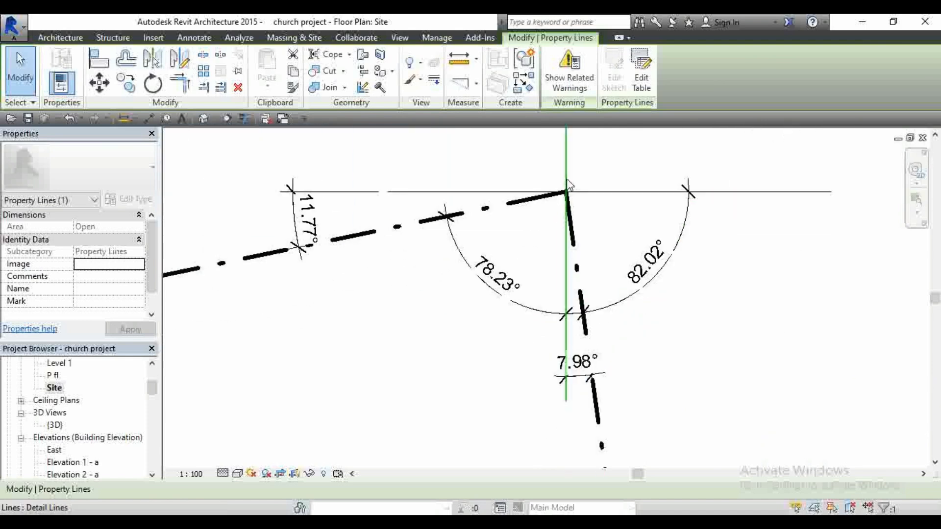
{"action": "scroll", "coordinate": [576, 348], "scroll_direction": "up", "scroll_amount": 3}
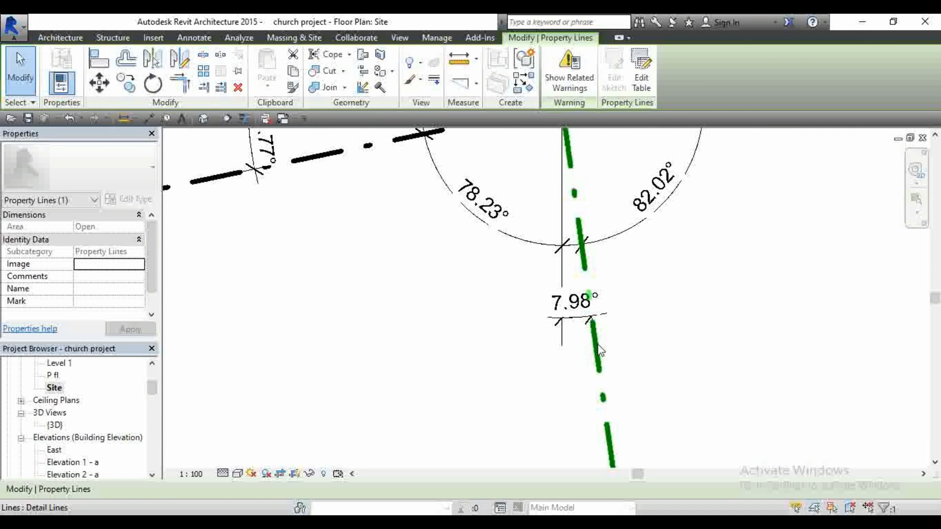
{"action": "scroll", "coordinate": [597, 351], "scroll_direction": "down", "scroll_amount": 4}
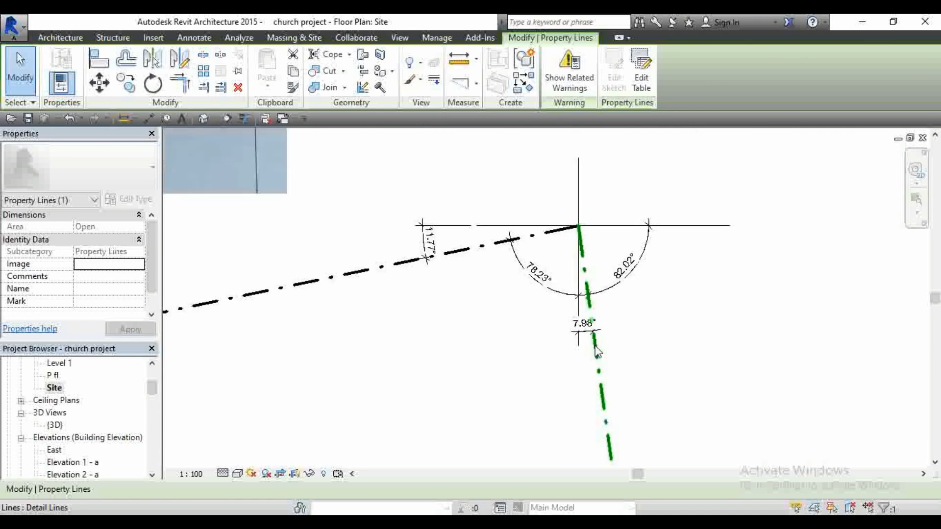
{"action": "scroll", "coordinate": [602, 347], "scroll_direction": "up", "scroll_amount": 4}
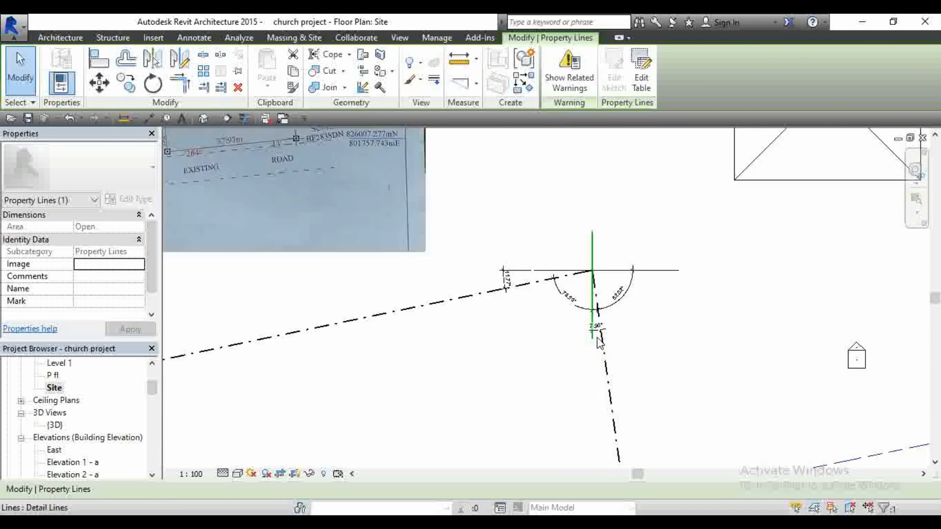
- Read the bearing and distance of the line running down from corner BF2841DN on the survey plan image
{"action": "scroll", "coordinate": [608, 367], "scroll_direction": "down", "scroll_amount": 1}
{"action": "scroll", "coordinate": [467, 210], "scroll_direction": "down", "scroll_amount": 3}
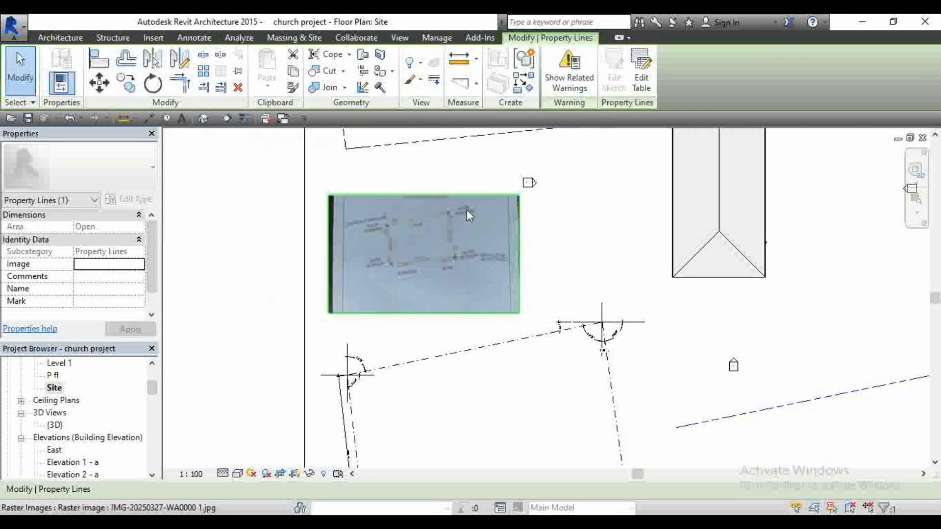
{"action": "scroll", "coordinate": [443, 219], "scroll_direction": "up", "scroll_amount": 8}
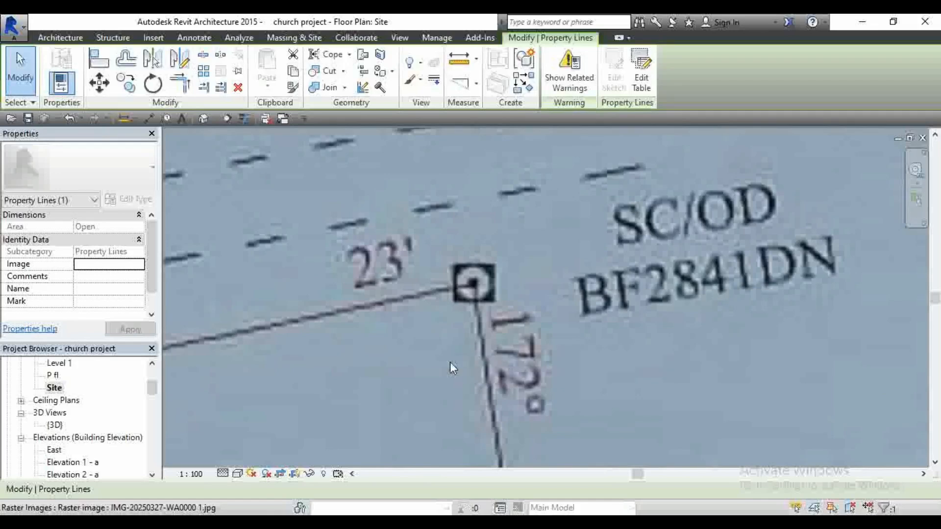
{"action": "scroll", "coordinate": [463, 254], "scroll_direction": "down", "scroll_amount": 5}
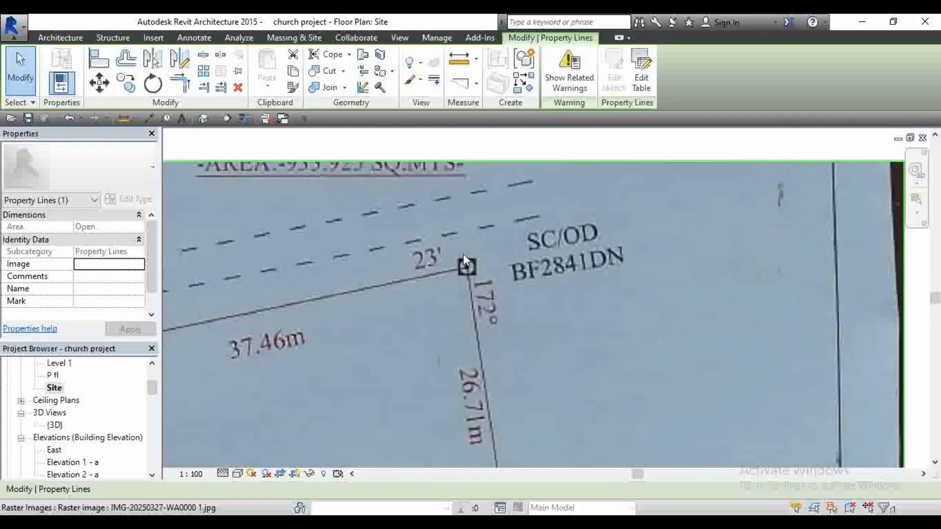
{"action": "scroll", "coordinate": [463, 253], "scroll_direction": "down", "scroll_amount": 3}
{"action": "scroll", "coordinate": [463, 251], "scroll_direction": "down", "scroll_amount": 2}
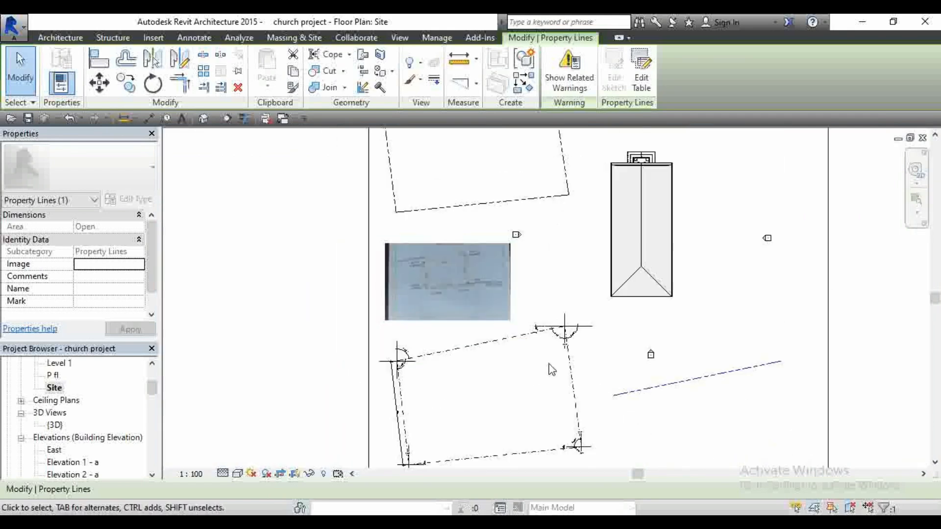
- Check the angle dimensions of the line running south from the boundary's north-east corner against the new property line
{"action": "scroll", "coordinate": [595, 310], "scroll_direction": "up", "scroll_amount": 6}
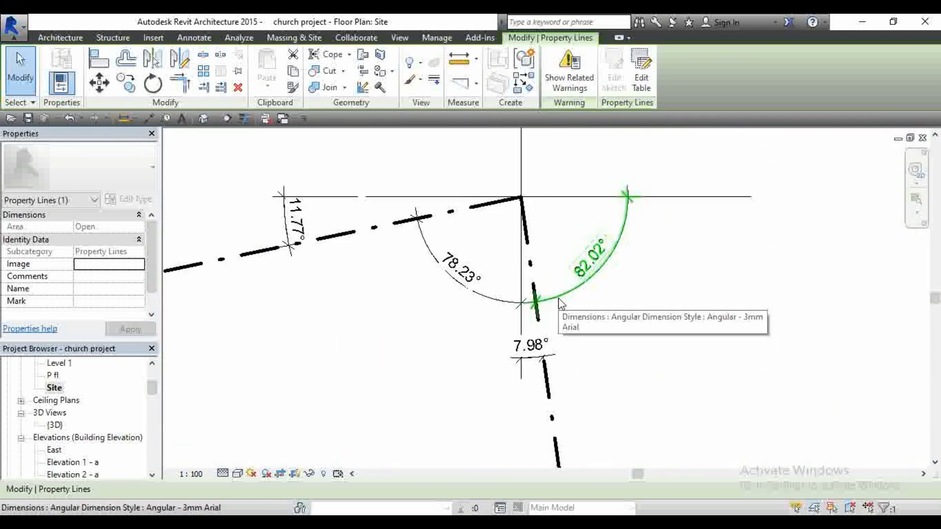
{"action": "scroll", "coordinate": [474, 227], "scroll_direction": "down", "scroll_amount": 5}
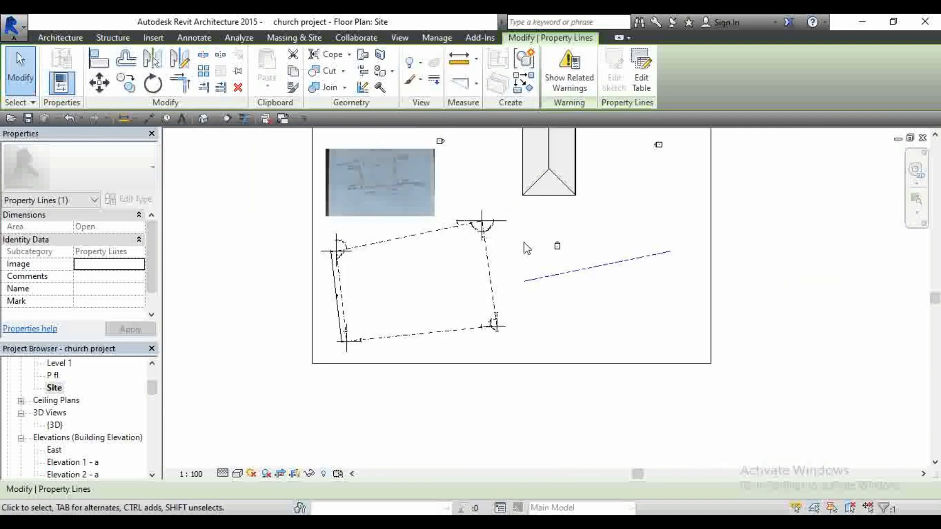
{"action": "scroll", "coordinate": [485, 231], "scroll_direction": "up", "scroll_amount": 5}
{"action": "scroll", "coordinate": [458, 253], "scroll_direction": "up", "scroll_amount": 2}
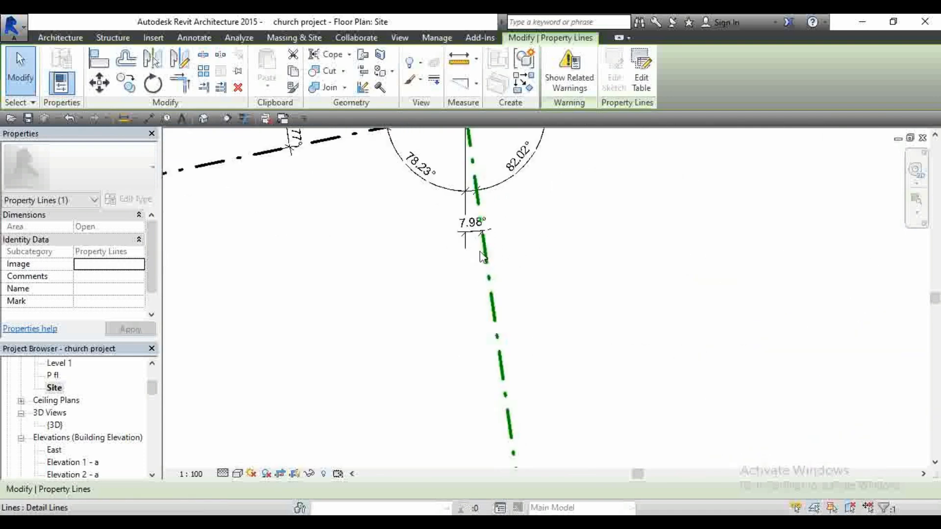
{"action": "scroll", "coordinate": [394, 229], "scroll_direction": "down", "scroll_amount": 2}
{"action": "scroll", "coordinate": [530, 220], "scroll_direction": "down", "scroll_amount": 4}
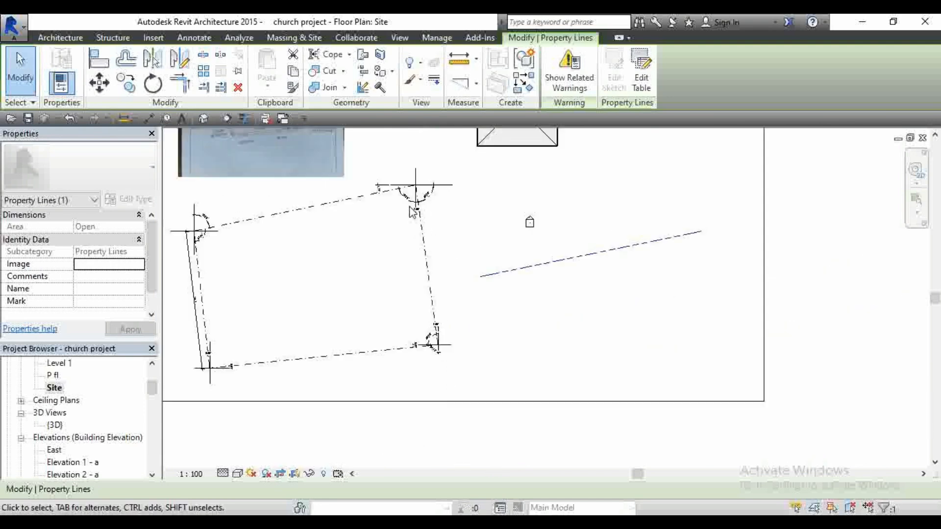
{"action": "scroll", "coordinate": [581, 167], "scroll_direction": "up", "scroll_amount": 2}
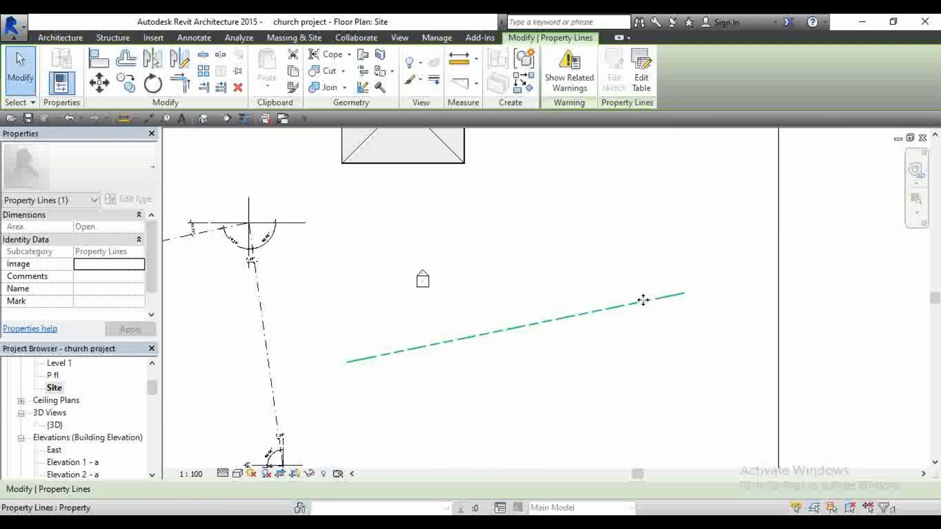
- Add a second row to the property line's deed data with distance 26710 and direction S
{"action": "left_click", "coordinate": [641, 78]}
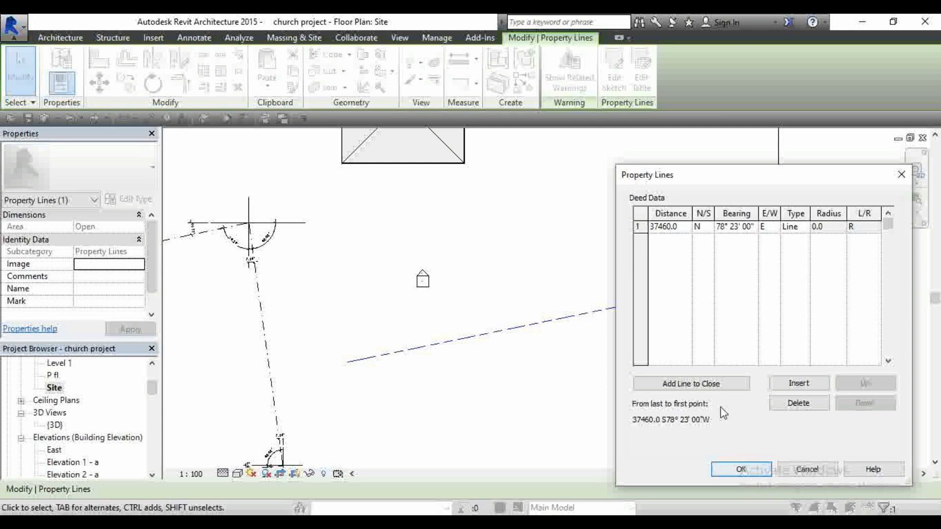
{"action": "left_click", "coordinate": [799, 383]}
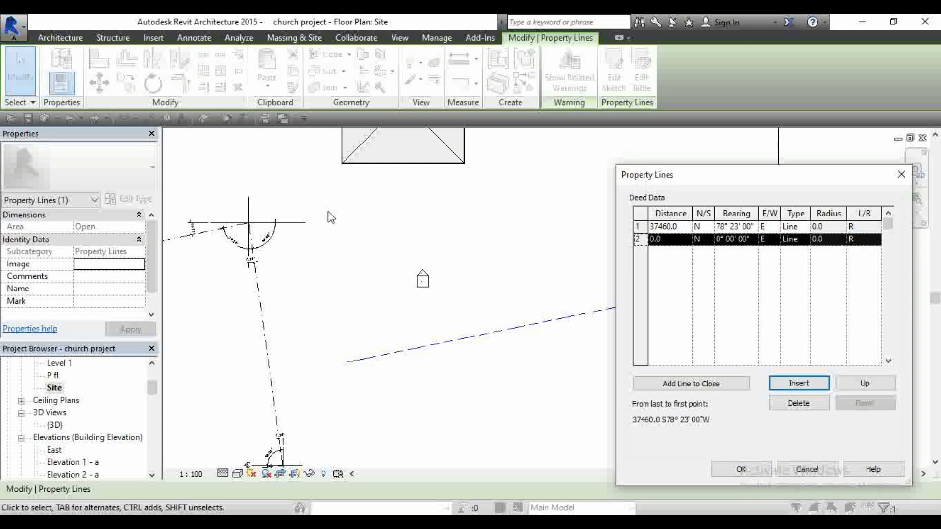
{"action": "left_click", "coordinate": [669, 239]}
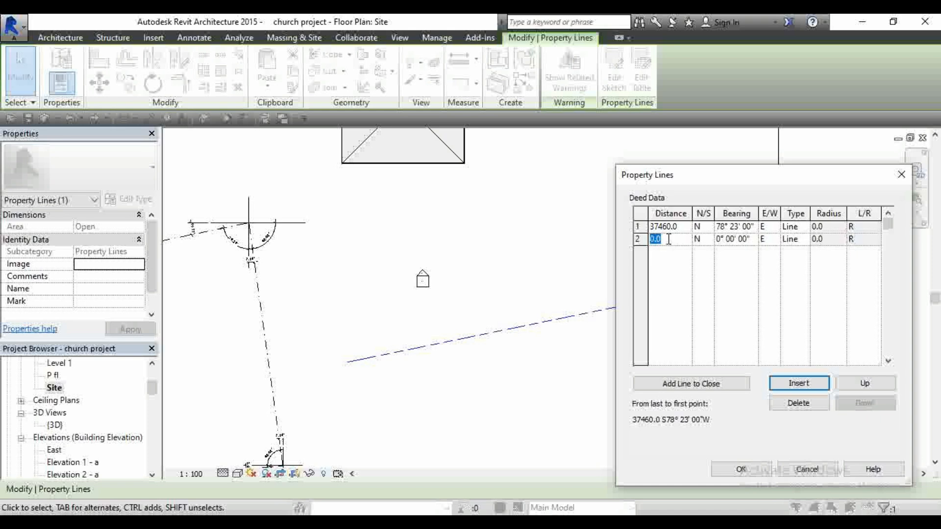
{"action": "type", "text": "26710"}
{"action": "left_click", "coordinate": [704, 240]}
{"action": "left_click", "coordinate": [707, 241]}
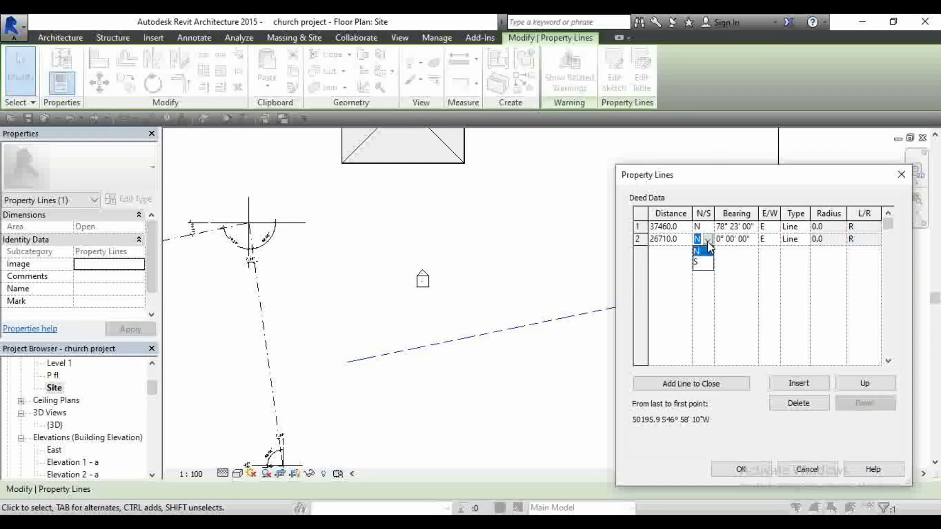
{"action": "left_click", "coordinate": [705, 259]}
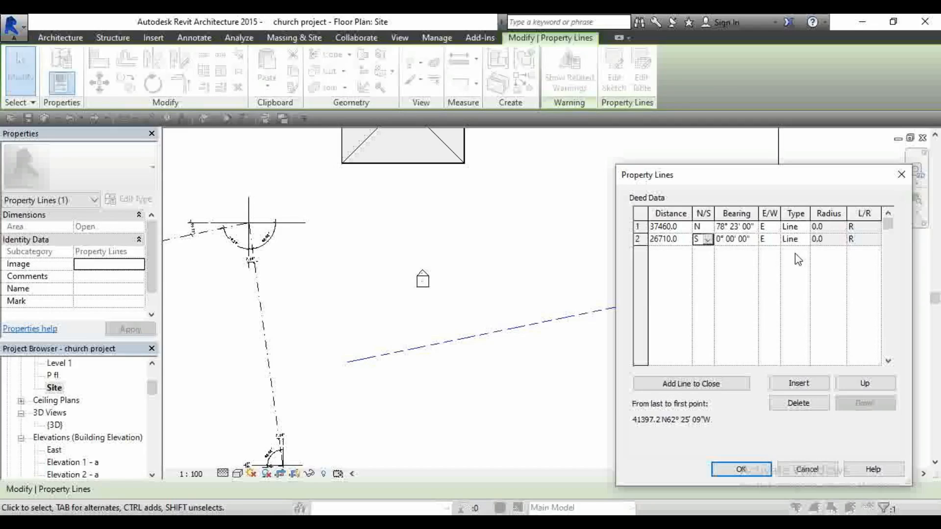
- Set the second deed row's bearing to 8° 38' 00"
{"action": "left_click", "coordinate": [722, 240]}
{"action": "key", "text": "BackSpace"}
{"action": "type", "text": "7"}
{"action": "left_click", "coordinate": [734, 239]}
{"action": "key", "text": "BackSpace"}
{"action": "key", "text": "BackSpace"}
{"action": "type", "text": "98"}
{"action": "left_click", "coordinate": [763, 239]}
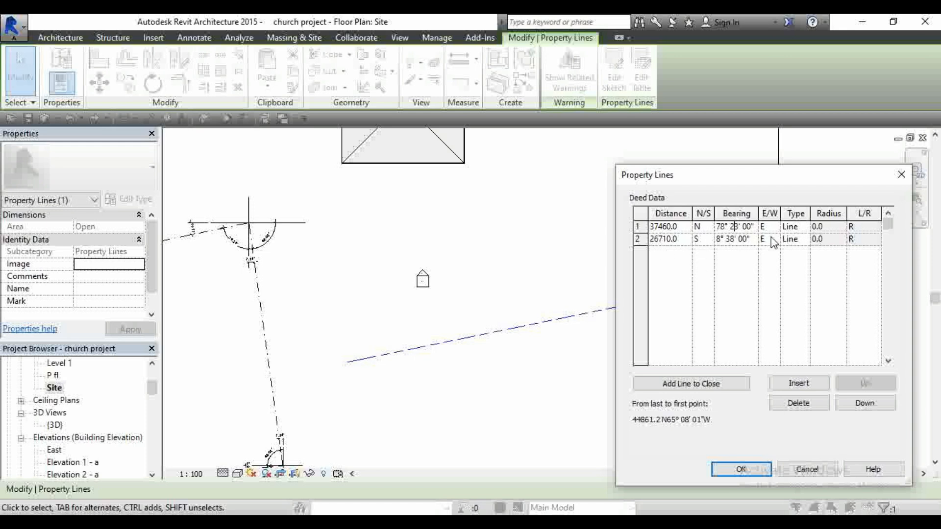
{"action": "left_click", "coordinate": [815, 385]}
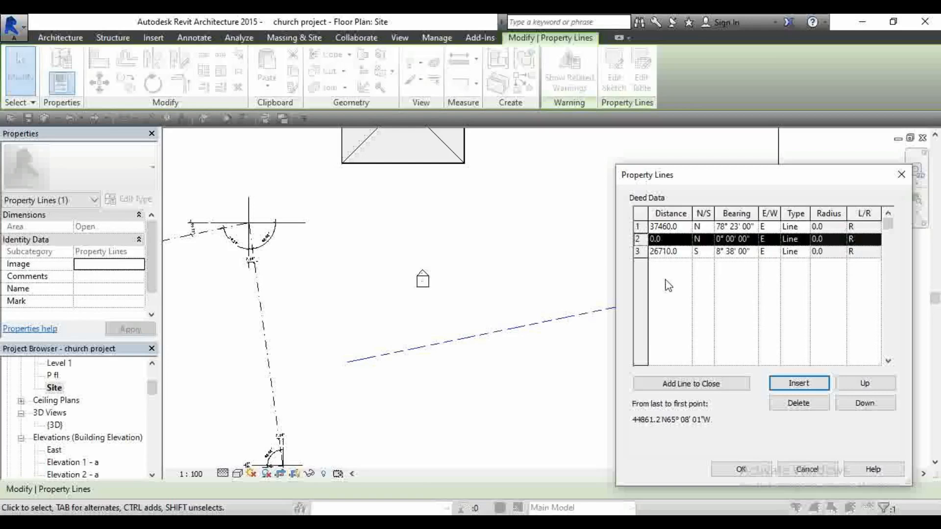
{"action": "left_click", "coordinate": [799, 403]}
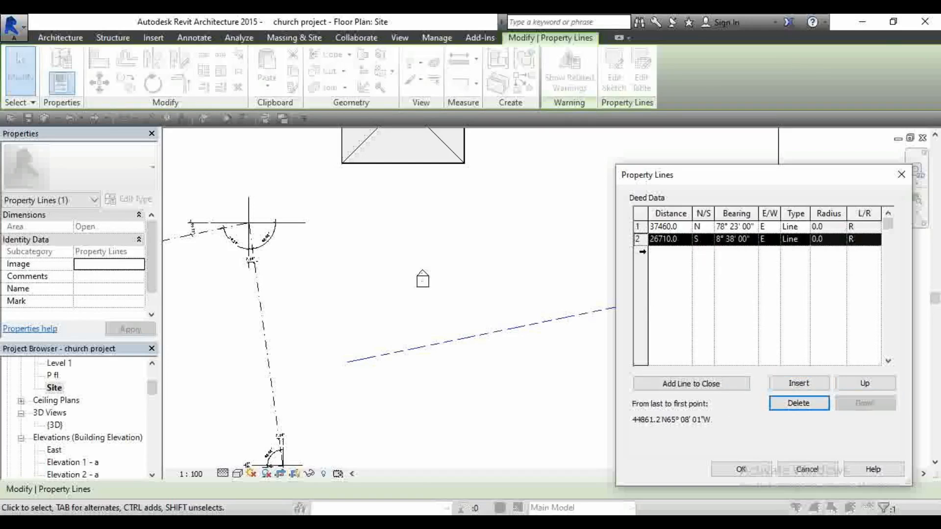
{"action": "left_click", "coordinate": [666, 226]}
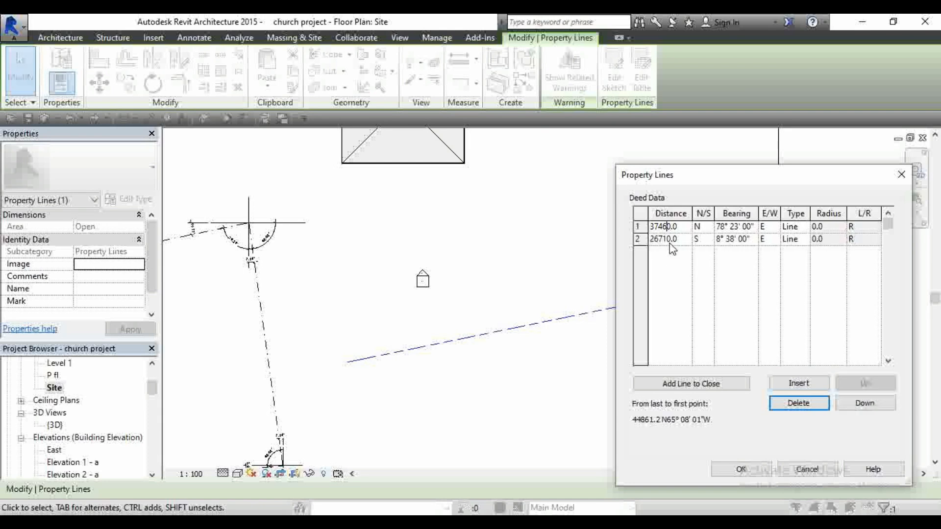
{"action": "left_click", "coordinate": [666, 261]}
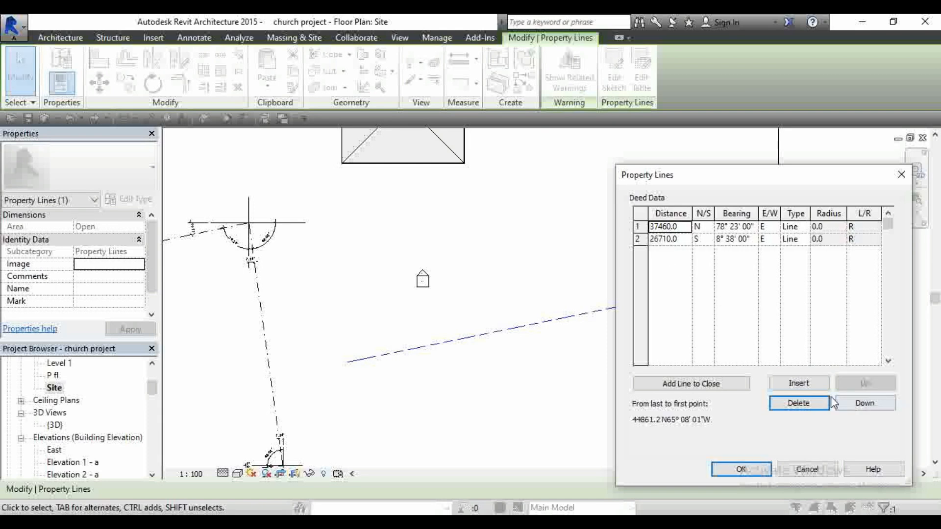
- Add a third deed row after the second one and set its distance to 37970
{"action": "left_click", "coordinate": [799, 384]}
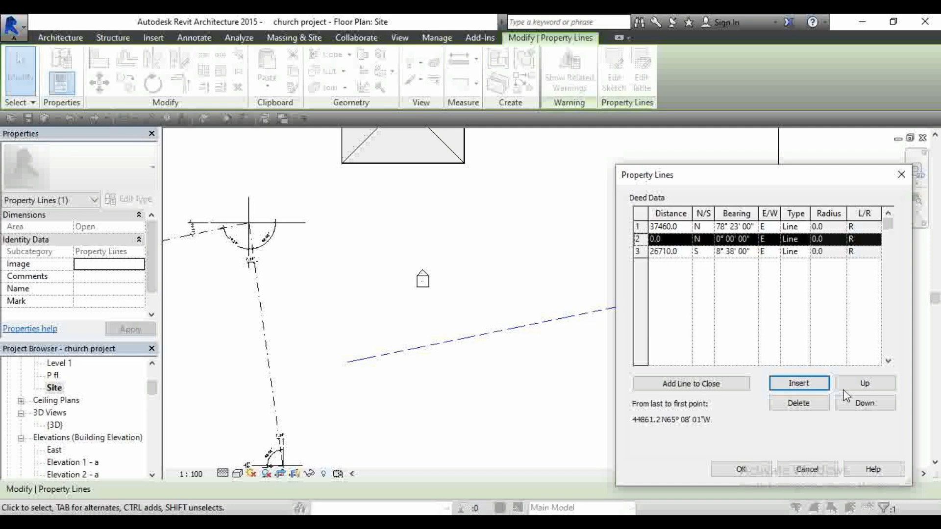
{"action": "left_click", "coordinate": [866, 403]}
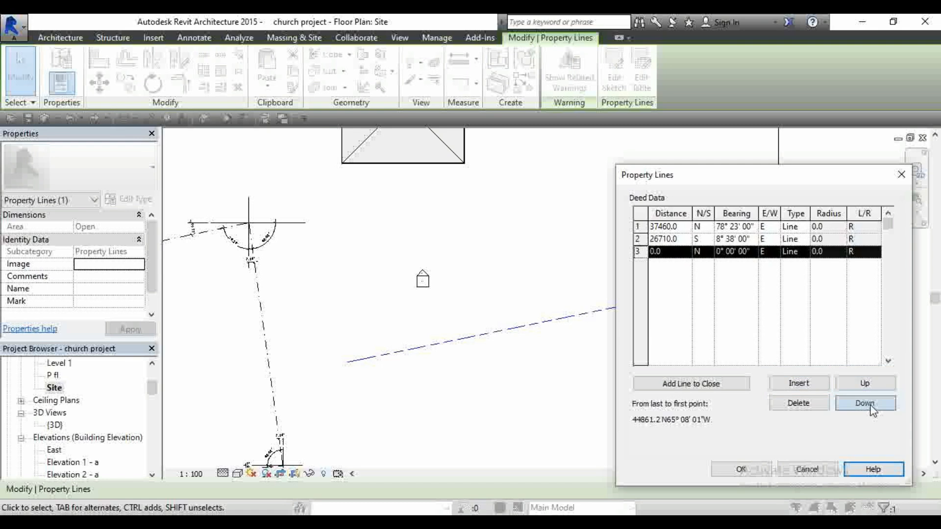
{"action": "left_click", "coordinate": [670, 251]}
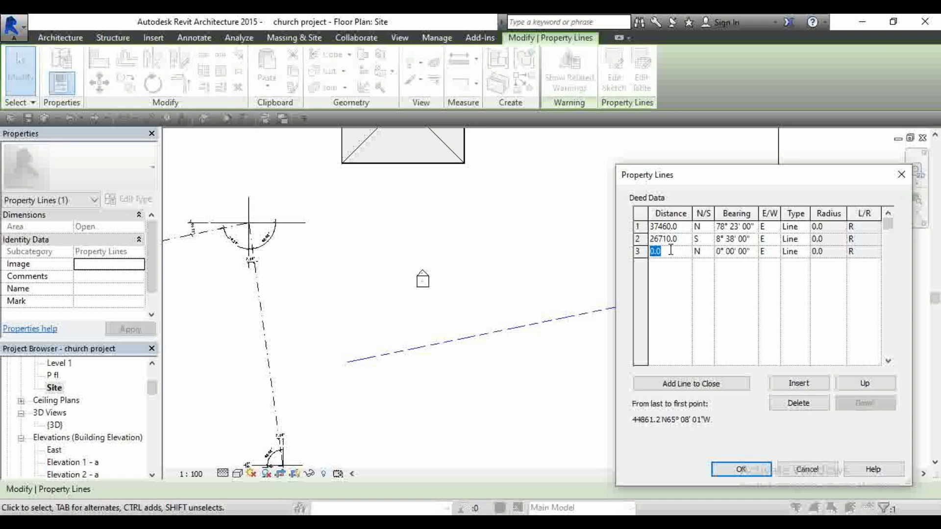
{"action": "type", "text": "7"}
{"action": "type", "text": "3"}
- Set the third deed row's bearing to S 84° 13' 00" W and accept the deed data
{"action": "left_click", "coordinate": [712, 253]}
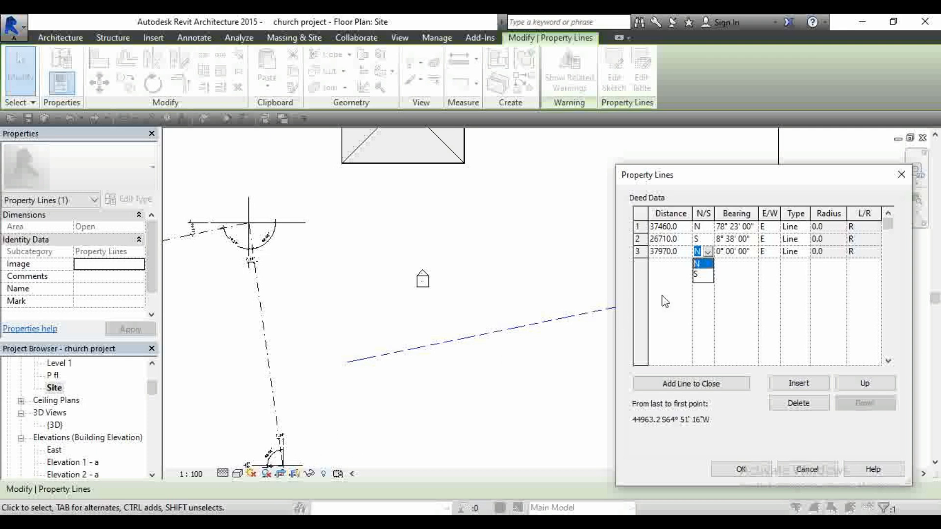
{"action": "left_click", "coordinate": [698, 277]}
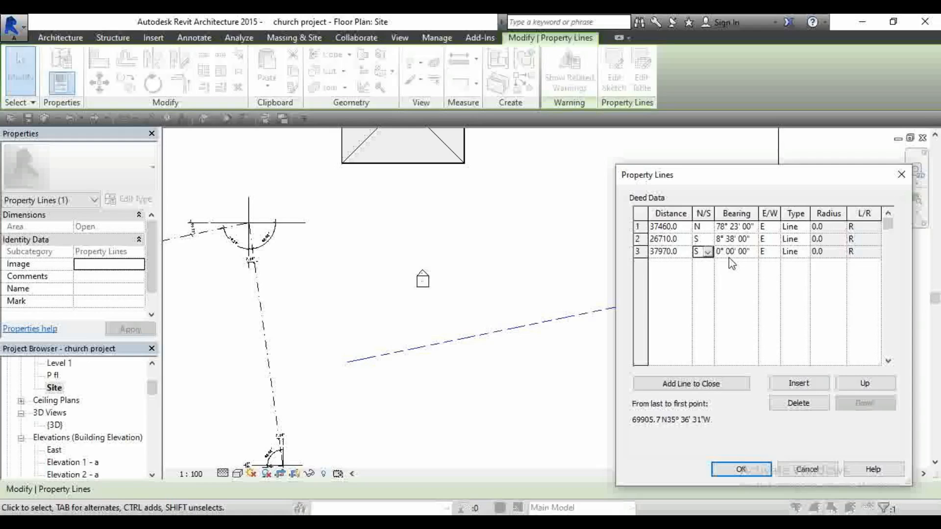
{"action": "left_click", "coordinate": [773, 253]}
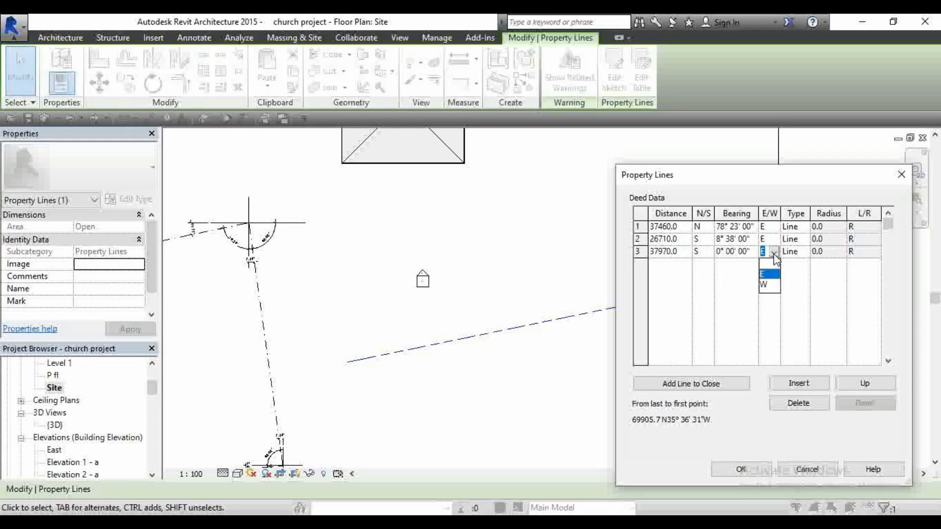
{"action": "left_click", "coordinate": [775, 285]}
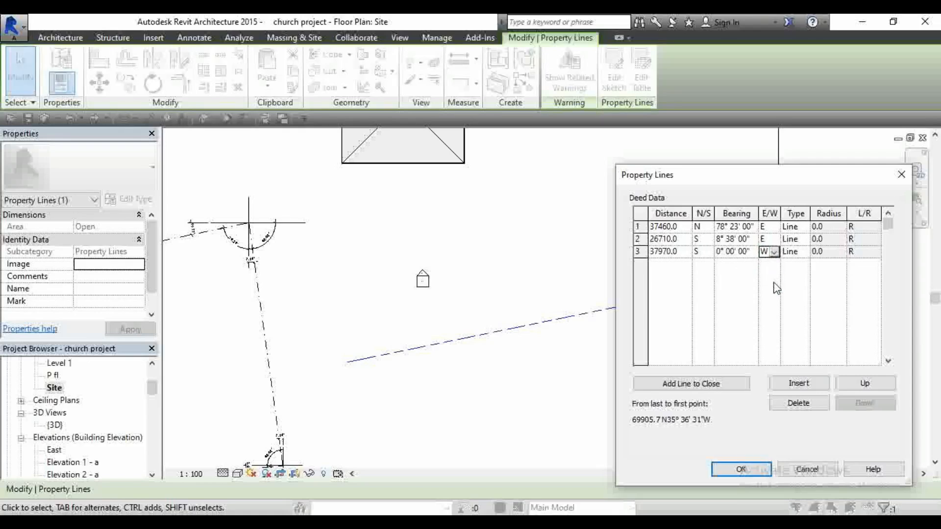
{"action": "left_click", "coordinate": [720, 253]}
{"action": "type", "text": "3'"}
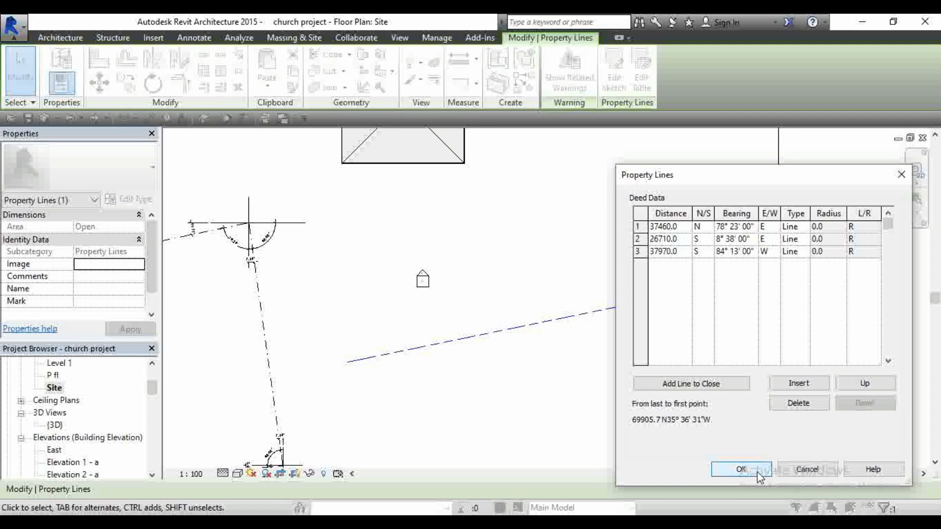
{"action": "left_click", "coordinate": [741, 470]}
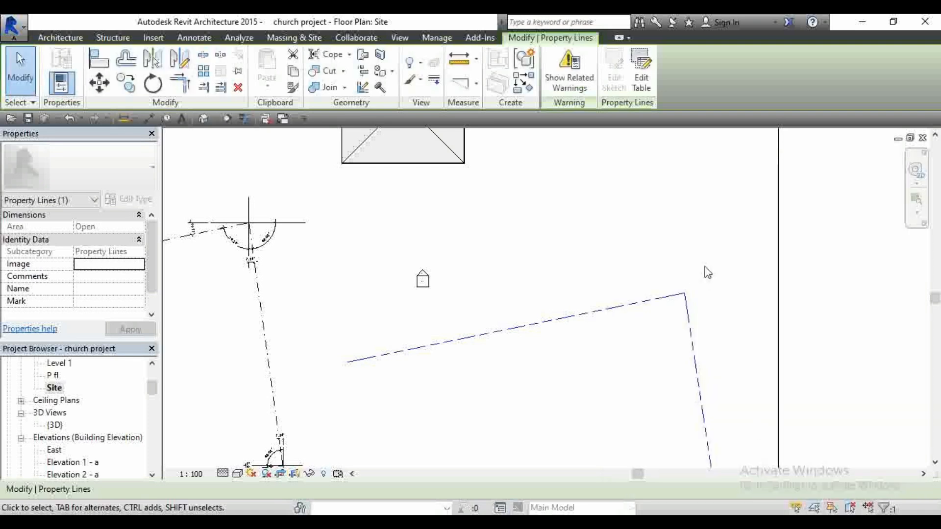
- Compare the extended property line with the dimensioned boundary and examine the angle dimensions at the boundary's south-east corner
{"action": "scroll", "coordinate": [705, 267], "scroll_direction": "down", "scroll_amount": 3}
{"action": "left_click_drag", "start_coordinate": [673, 280], "coordinate": [669, 232]}
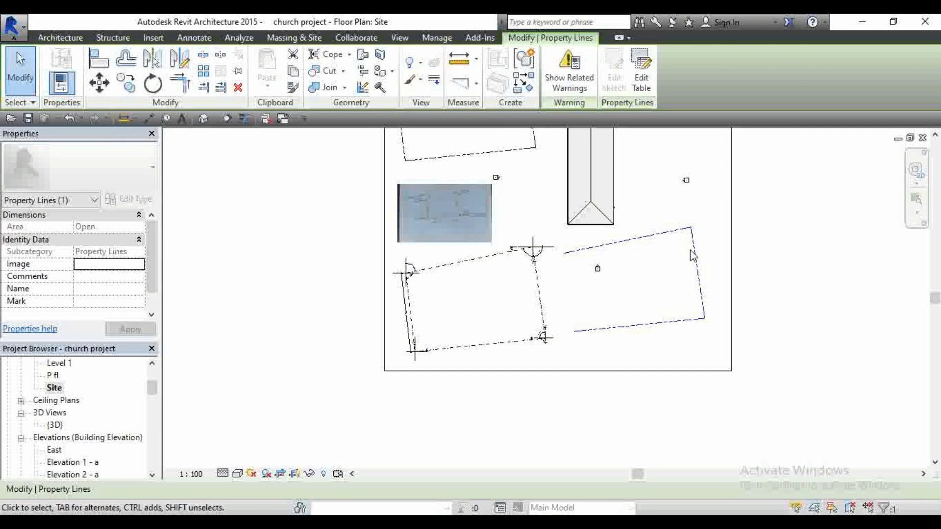
{"action": "scroll", "coordinate": [637, 319], "scroll_direction": "up", "scroll_amount": 4}
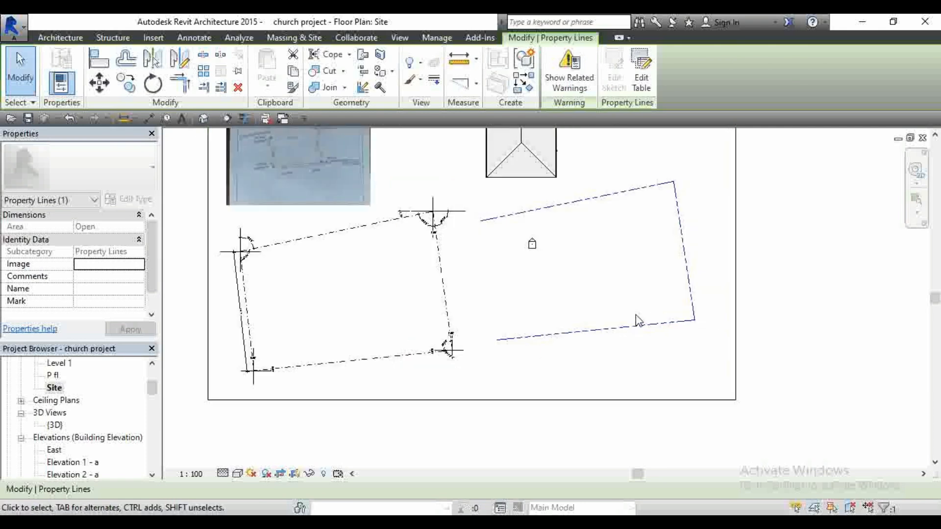
{"action": "scroll", "coordinate": [766, 292], "scroll_direction": "down", "scroll_amount": 5}
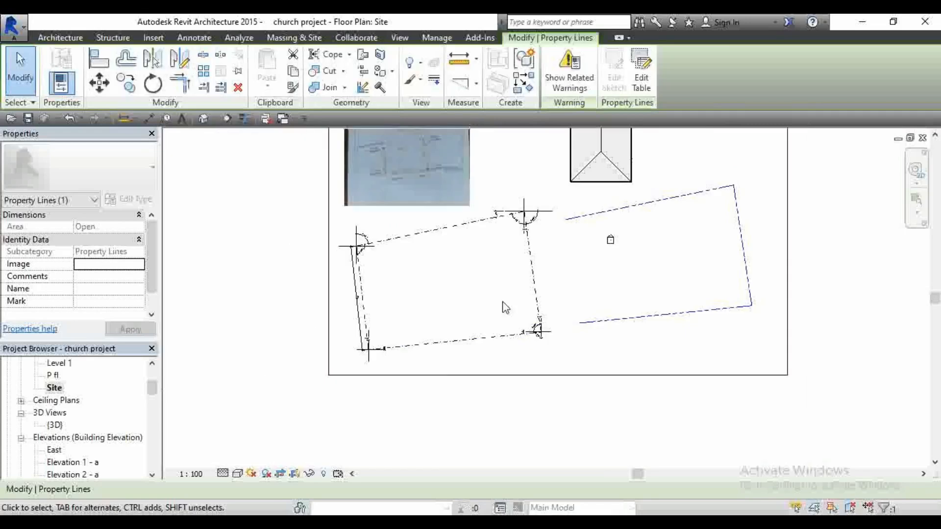
{"action": "scroll", "coordinate": [490, 328], "scroll_direction": "up", "scroll_amount": 6}
{"action": "scroll", "coordinate": [487, 333], "scroll_direction": "up", "scroll_amount": 3}
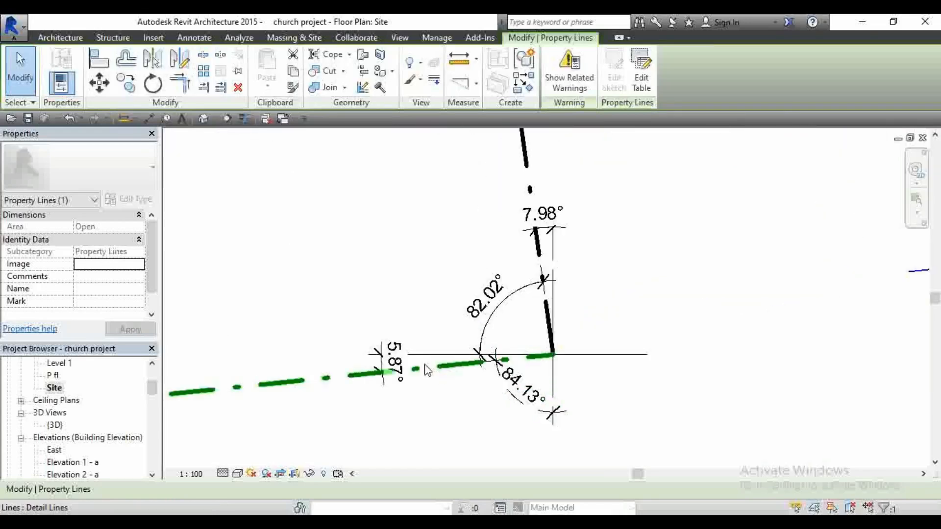
{"action": "scroll", "coordinate": [482, 353], "scroll_direction": "down", "scroll_amount": 3}
{"action": "scroll", "coordinate": [603, 397], "scroll_direction": "up", "scroll_amount": 4}
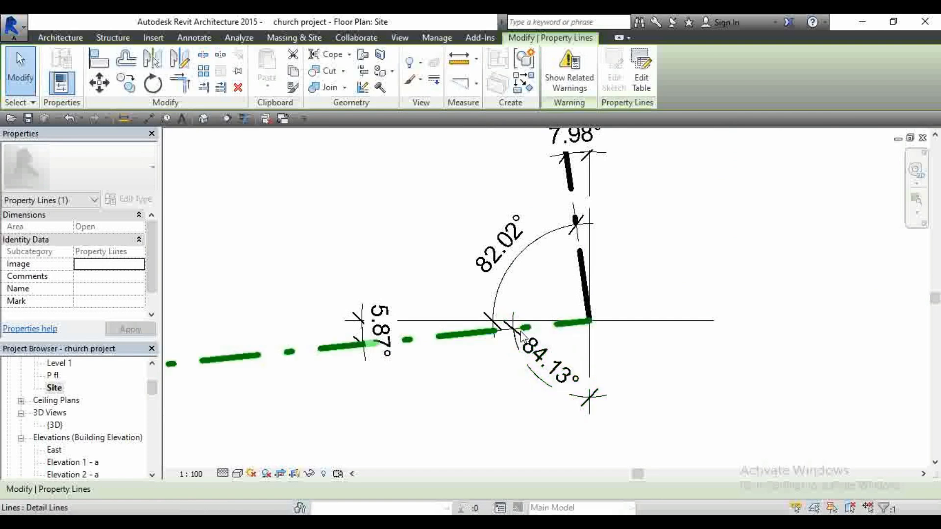
{"action": "scroll", "coordinate": [588, 398], "scroll_direction": "down", "scroll_amount": 5}
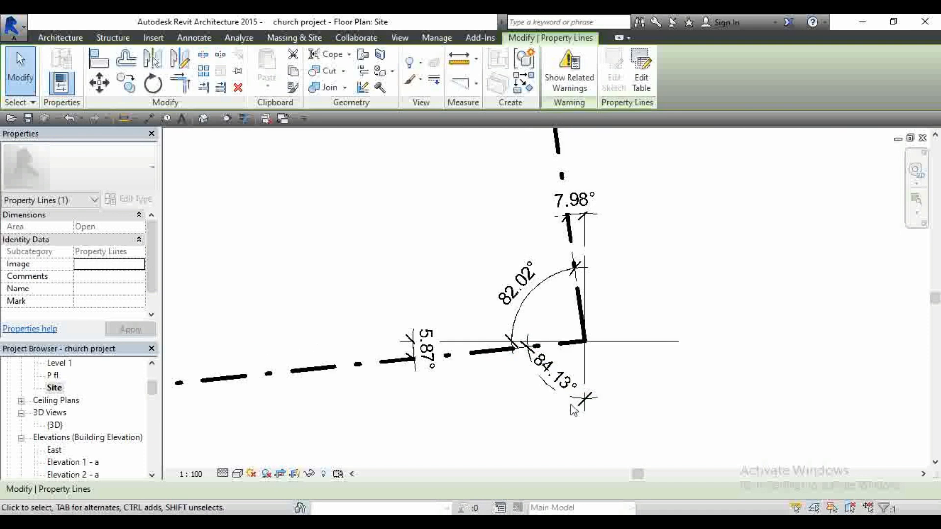
{"action": "scroll", "coordinate": [568, 405], "scroll_direction": "down", "scroll_amount": 5}
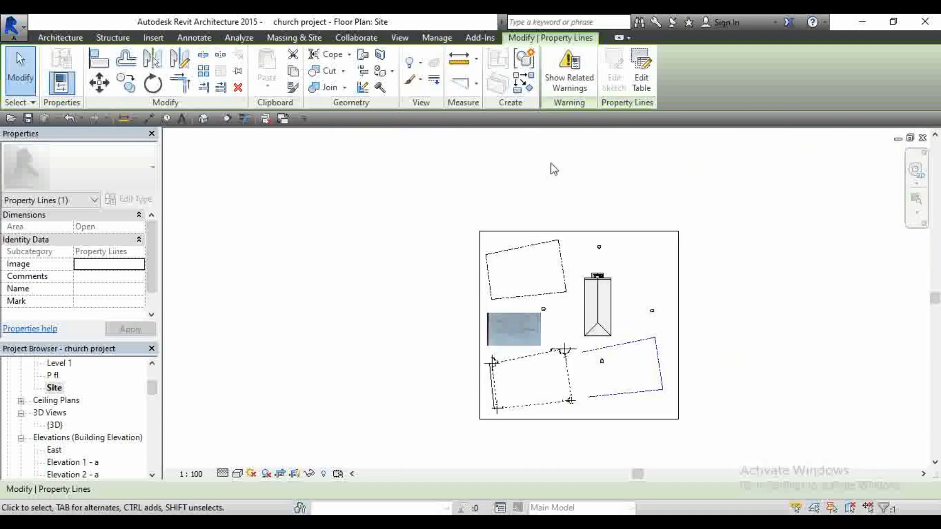
- Read the bearing and distance of the line running west from corner BF2838DN on the survey plan image
{"action": "scroll", "coordinate": [543, 351], "scroll_direction": "up", "scroll_amount": 3}
{"action": "scroll", "coordinate": [542, 351], "scroll_direction": "up", "scroll_amount": 3}
{"action": "scroll", "coordinate": [539, 254], "scroll_direction": "down", "scroll_amount": 4}
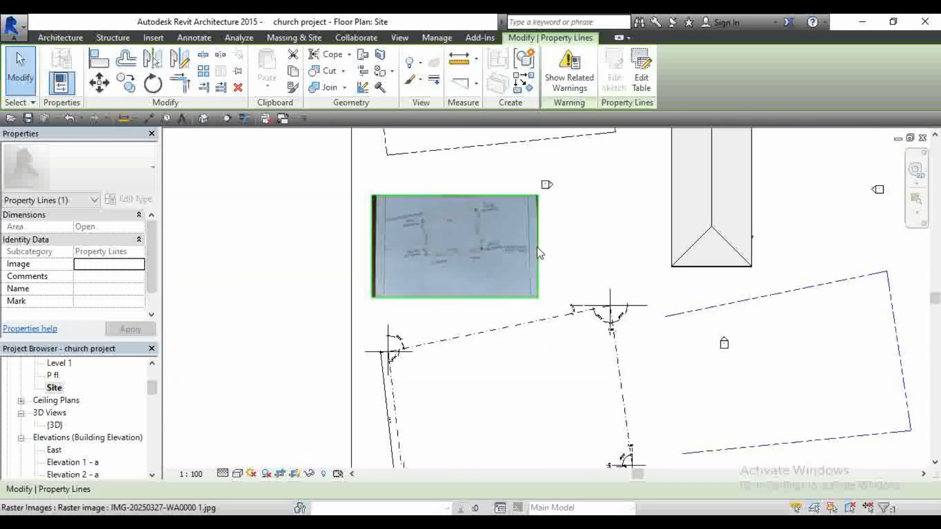
{"action": "scroll", "coordinate": [578, 385], "scroll_direction": "up", "scroll_amount": 6}
{"action": "scroll", "coordinate": [593, 338], "scroll_direction": "up", "scroll_amount": 2}
{"action": "scroll", "coordinate": [609, 389], "scroll_direction": "down", "scroll_amount": 5}
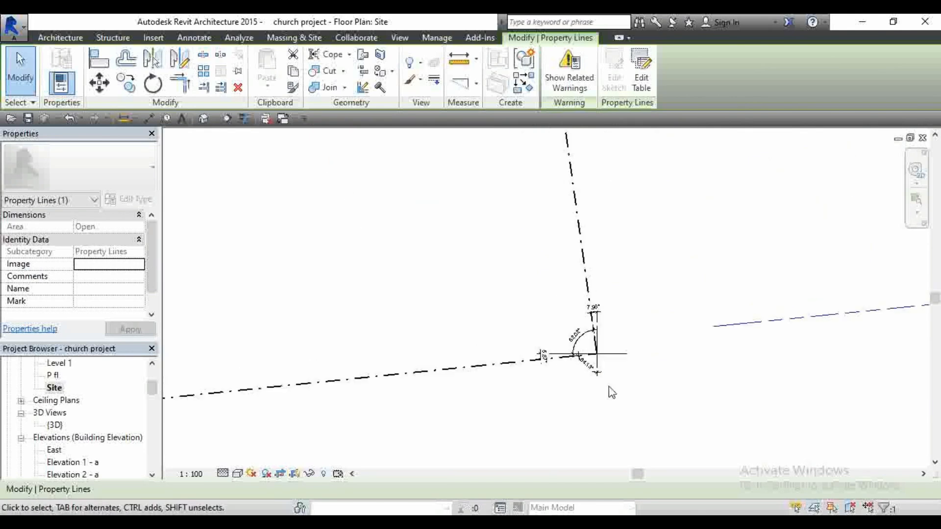
{"action": "scroll", "coordinate": [477, 242], "scroll_direction": "up", "scroll_amount": 4}
{"action": "scroll", "coordinate": [476, 242], "scroll_direction": "up", "scroll_amount": 6}
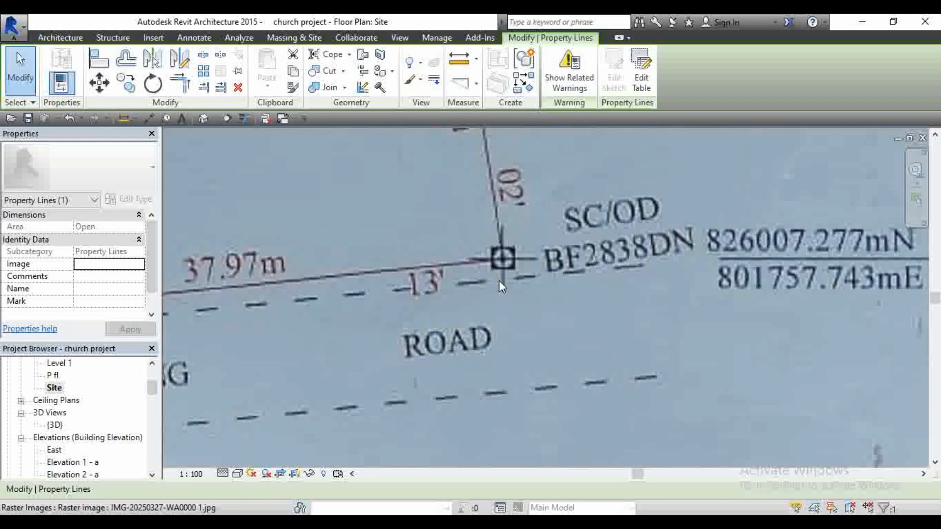
{"action": "scroll", "coordinate": [499, 283], "scroll_direction": "down", "scroll_amount": 8}
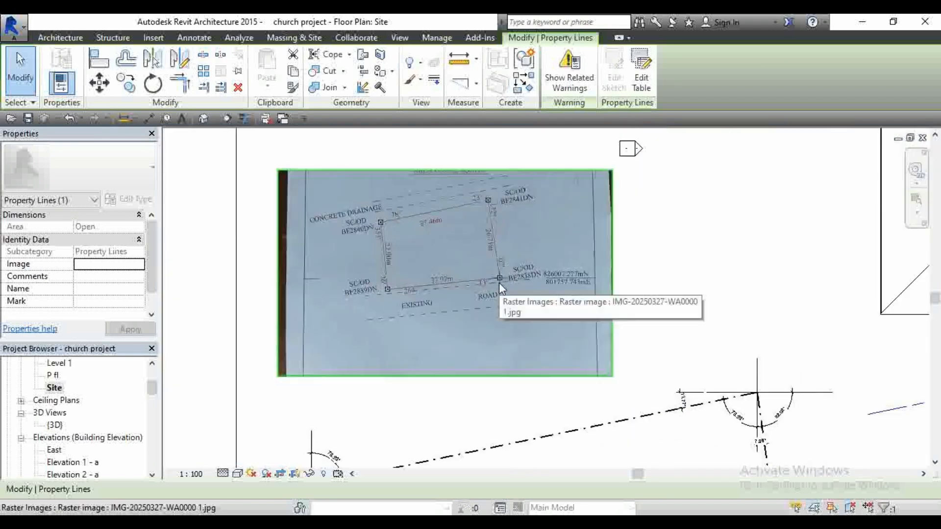
- Examine the distance and bearing of the survey plan's west line between corners BF2839DN and BF2840DN, alongside the drawn boundary
{"action": "scroll", "coordinate": [628, 378], "scroll_direction": "up", "scroll_amount": 8}
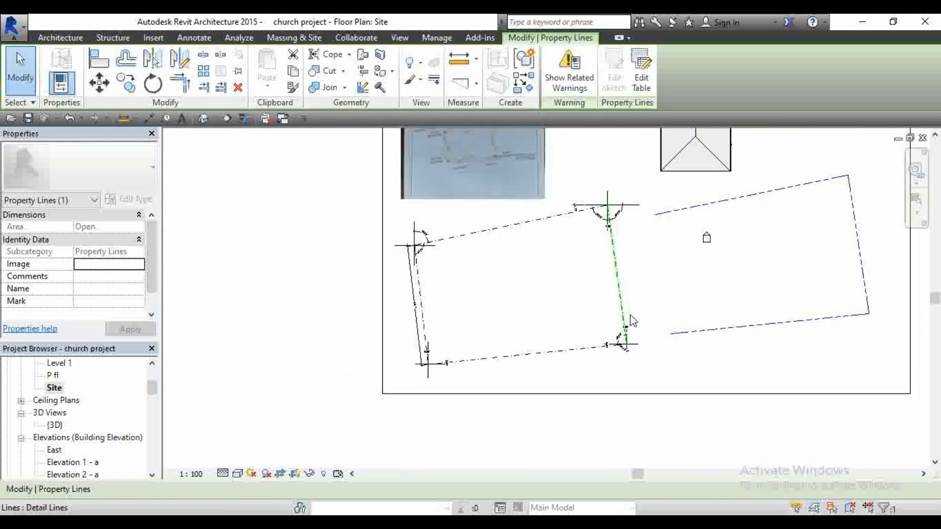
{"action": "scroll", "coordinate": [609, 378], "scroll_direction": "down", "scroll_amount": 6}
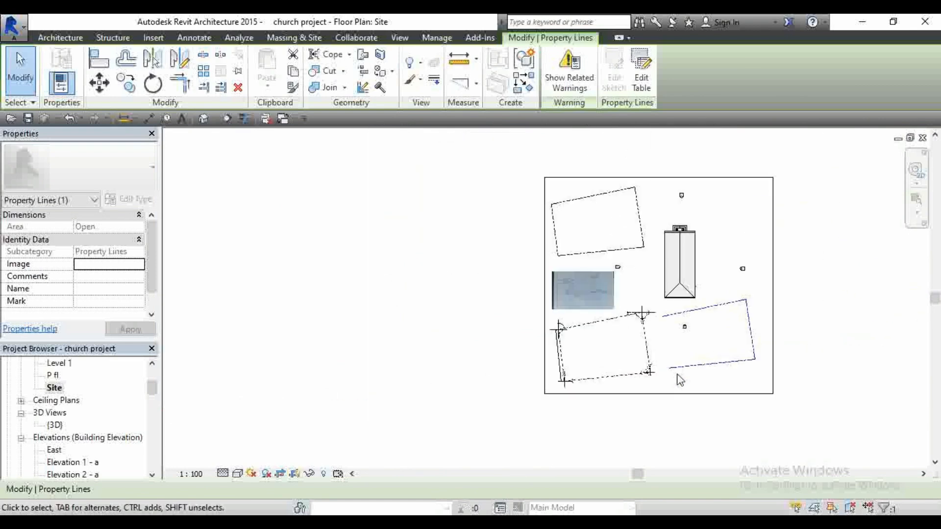
{"action": "scroll", "coordinate": [627, 299], "scroll_direction": "up", "scroll_amount": 2}
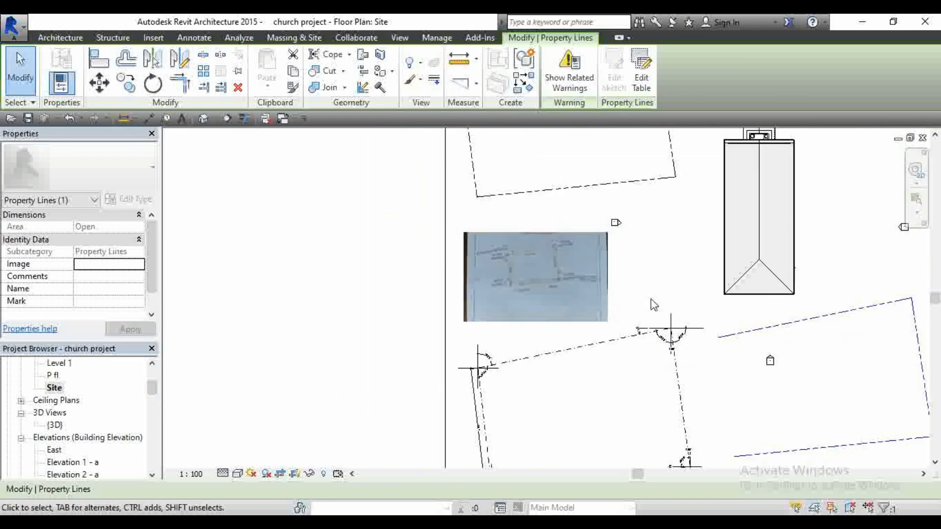
{"action": "scroll", "coordinate": [652, 300], "scroll_direction": "down", "scroll_amount": 3}
{"action": "scroll", "coordinate": [710, 337], "scroll_direction": "up", "scroll_amount": 3}
{"action": "scroll", "coordinate": [686, 294], "scroll_direction": "down", "scroll_amount": 2}
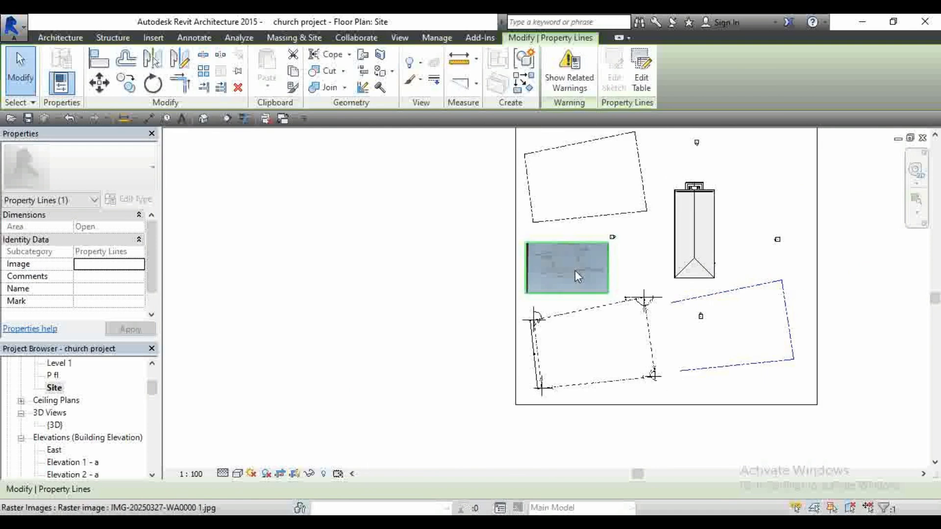
{"action": "scroll", "coordinate": [539, 257], "scroll_direction": "up", "scroll_amount": 5}
{"action": "scroll", "coordinate": [590, 273], "scroll_direction": "up", "scroll_amount": 4}
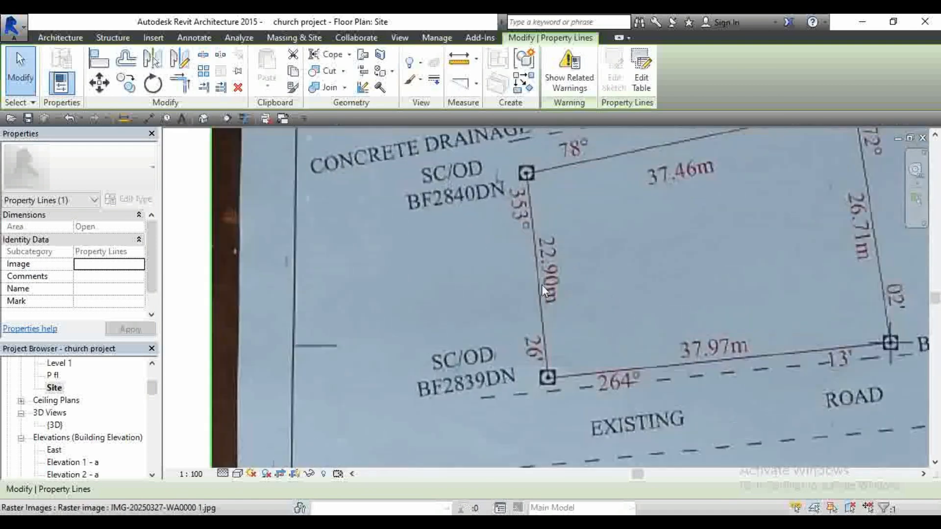
{"action": "scroll", "coordinate": [410, 261], "scroll_direction": "down", "scroll_amount": 2}
{"action": "scroll", "coordinate": [494, 216], "scroll_direction": "down", "scroll_amount": 3}
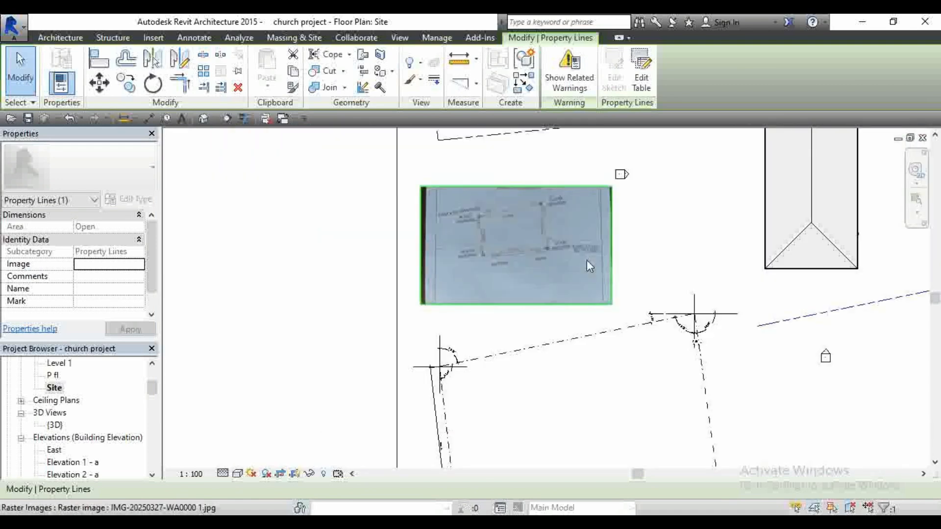
{"action": "scroll", "coordinate": [686, 294], "scroll_direction": "down", "scroll_amount": 1}
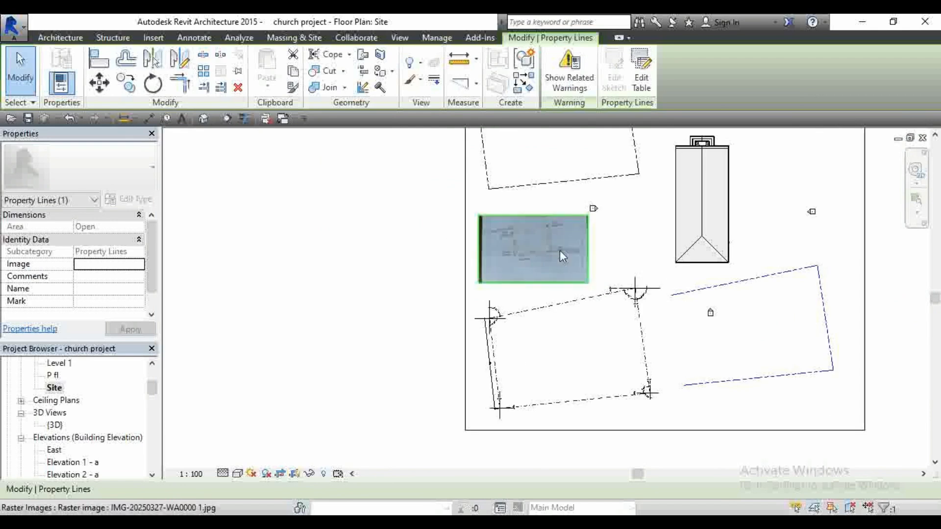
{"action": "scroll", "coordinate": [553, 255], "scroll_direction": "up", "scroll_amount": 4}
{"action": "scroll", "coordinate": [485, 236], "scroll_direction": "down", "scroll_amount": 5}
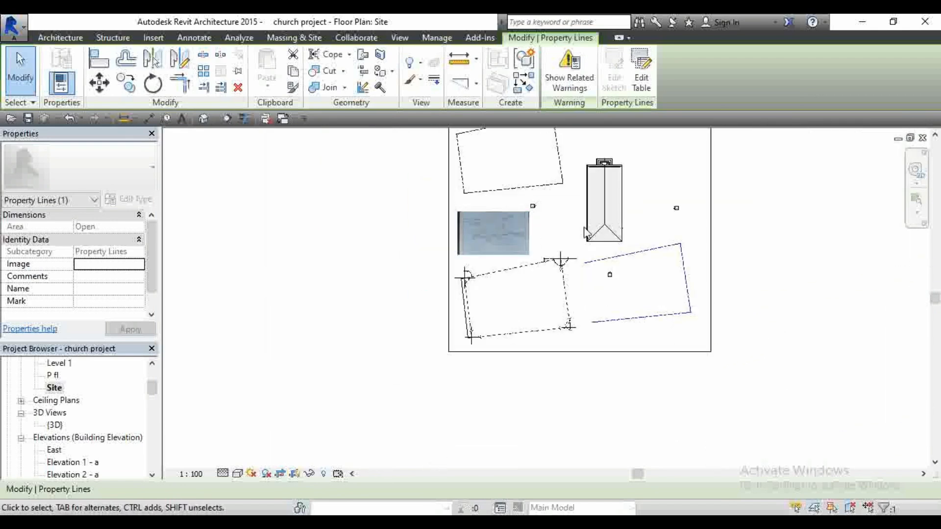
{"action": "scroll", "coordinate": [570, 308], "scroll_direction": "up", "scroll_amount": 3}
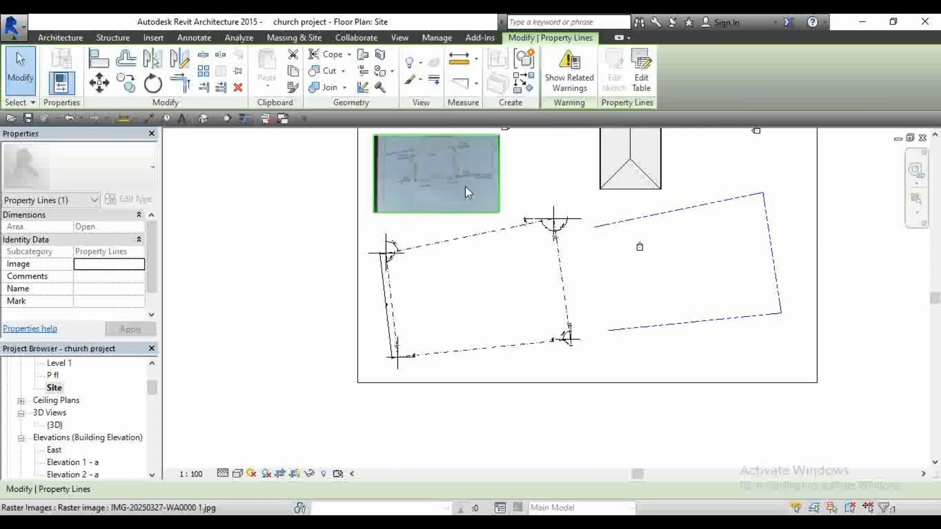
{"action": "scroll", "coordinate": [466, 189], "scroll_direction": "up", "scroll_amount": 3}
{"action": "scroll", "coordinate": [651, 311], "scroll_direction": "down", "scroll_amount": 4}
{"action": "scroll", "coordinate": [532, 238], "scroll_direction": "up", "scroll_amount": 2}
{"action": "scroll", "coordinate": [581, 255], "scroll_direction": "up", "scroll_amount": 5}
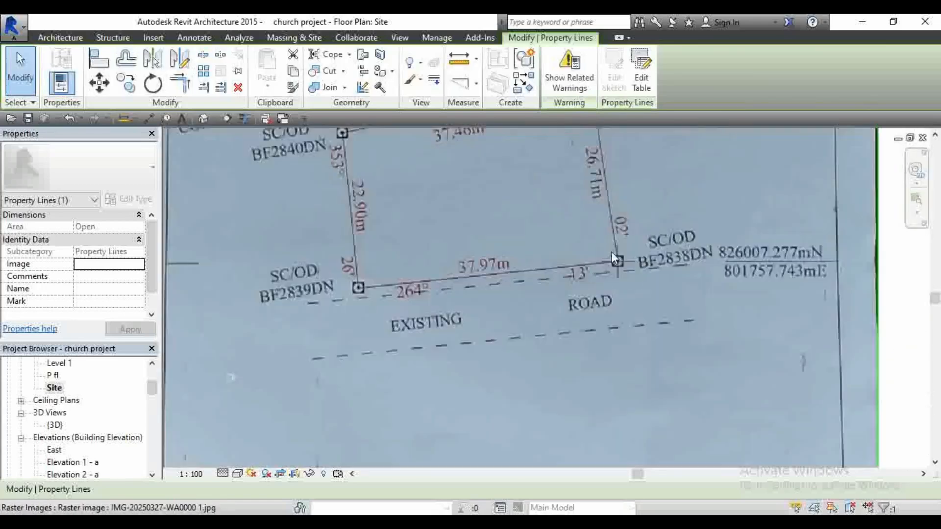
{"action": "scroll", "coordinate": [654, 293], "scroll_direction": "down", "scroll_amount": 2}
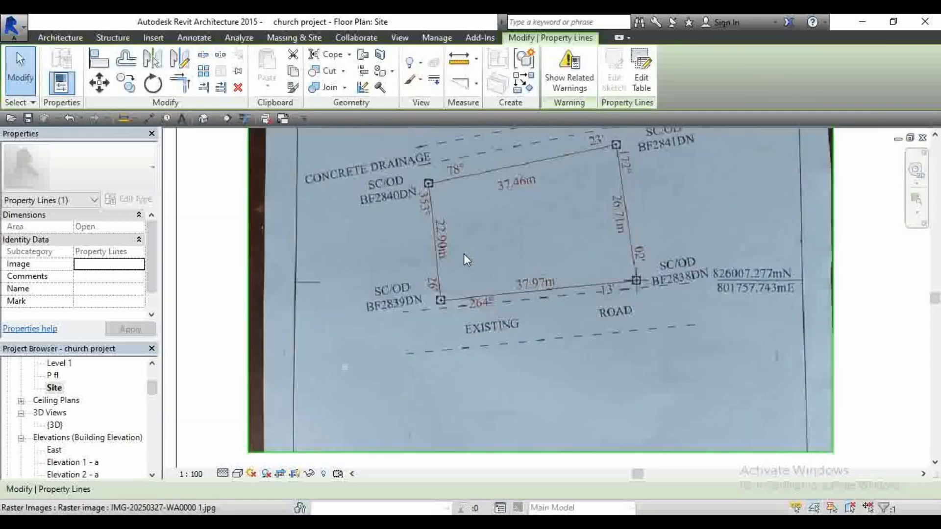
- Add a closing line to the property line's deed data and accept the table
{"action": "scroll", "coordinate": [391, 237], "scroll_direction": "down", "scroll_amount": 6}
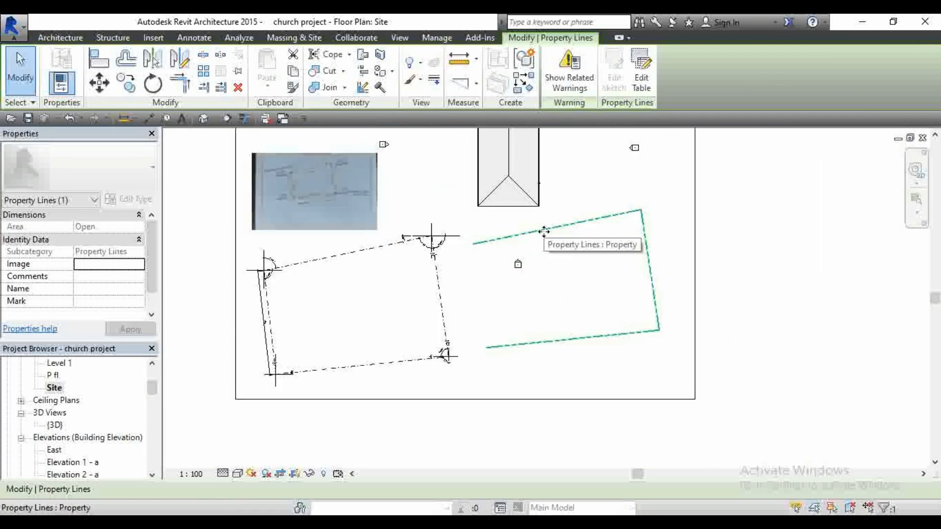
{"action": "left_click", "coordinate": [642, 76]}
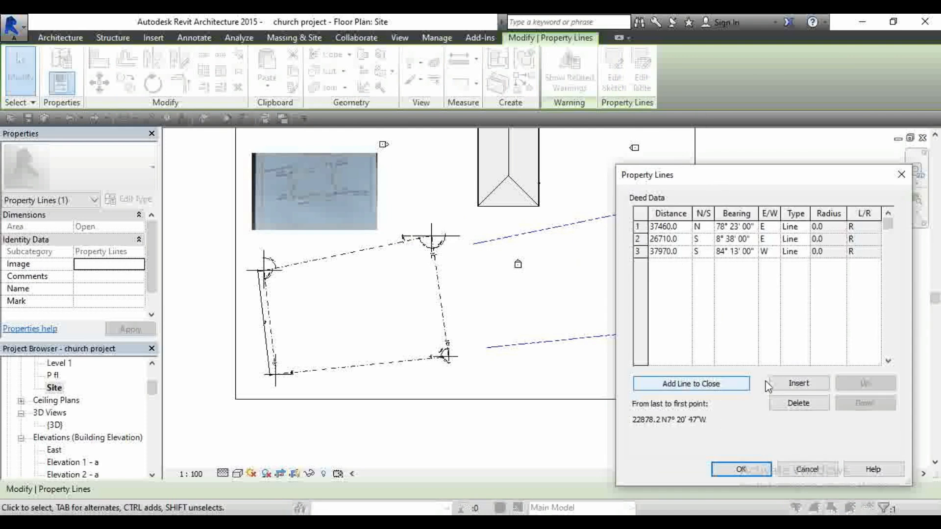
{"action": "left_click", "coordinate": [716, 387]}
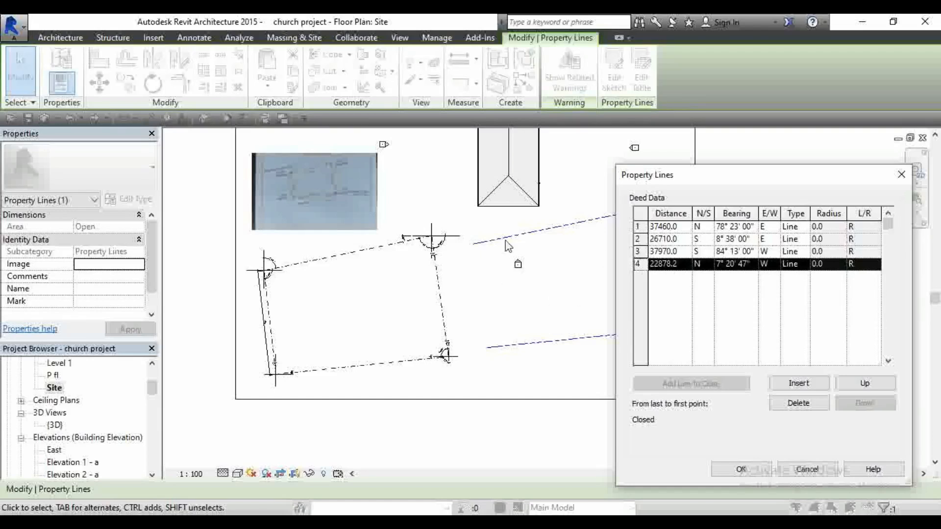
{"action": "left_click", "coordinate": [760, 469]}
{"action": "scroll", "coordinate": [482, 278], "scroll_direction": "up", "scroll_amount": 2}
{"action": "scroll", "coordinate": [481, 279], "scroll_direction": "down", "scroll_amount": 3}
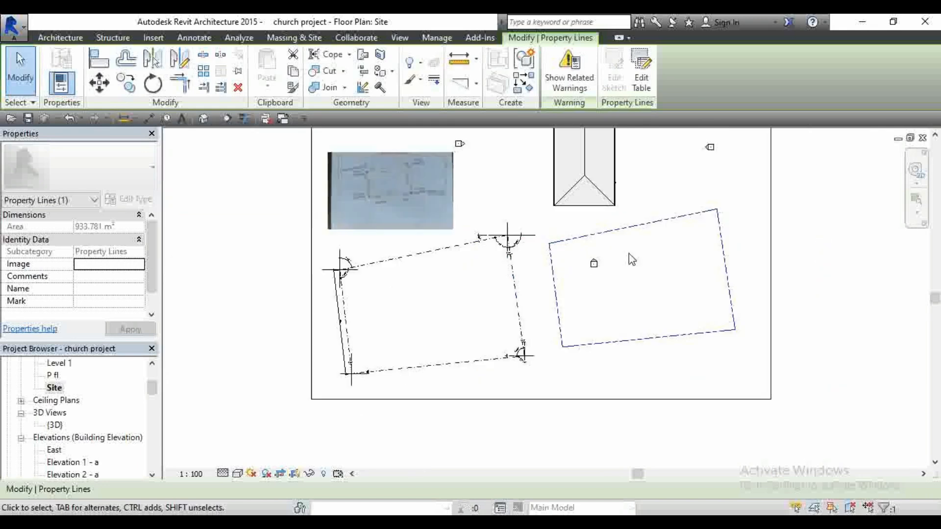
- Review the closing row in the deed table, cancel without changes, and compare it with the survey plan's west line
{"action": "scroll", "coordinate": [557, 278], "scroll_direction": "up", "scroll_amount": 2}
{"action": "scroll", "coordinate": [619, 263], "scroll_direction": "down", "scroll_amount": 2}
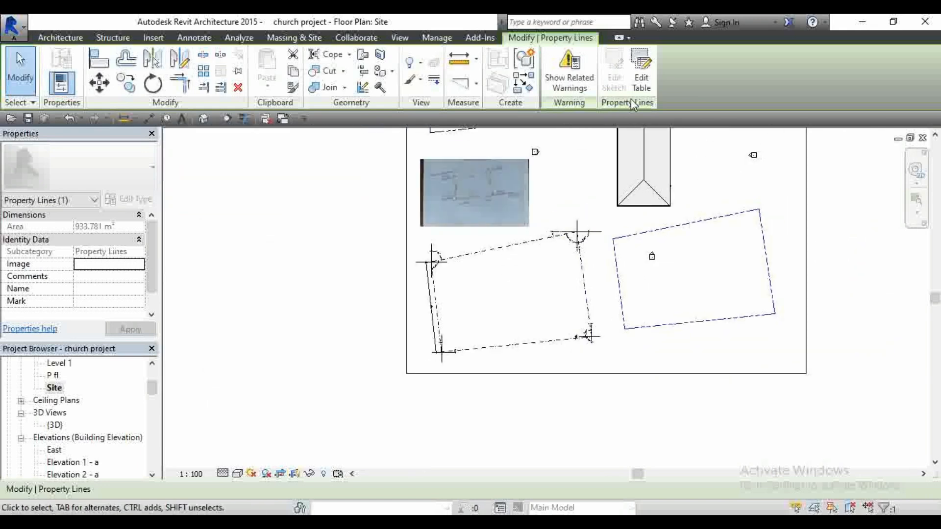
{"action": "left_click", "coordinate": [641, 73]}
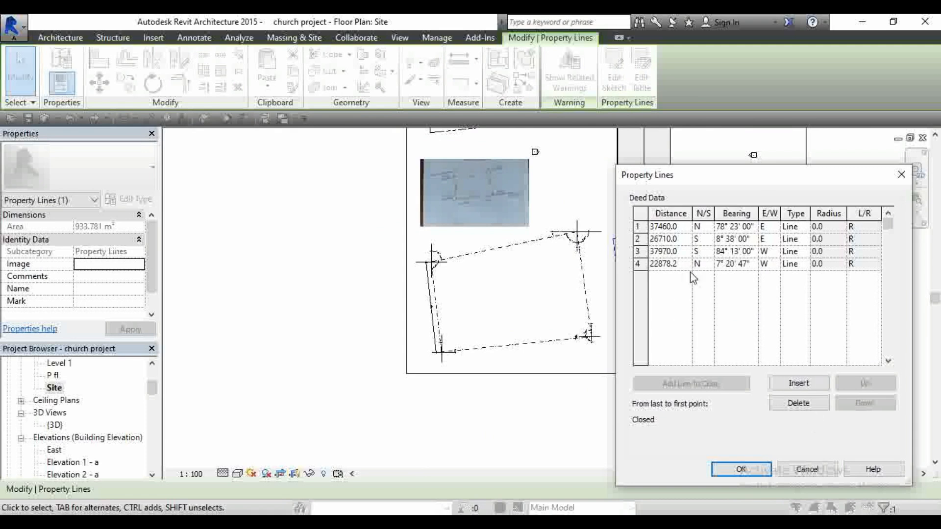
{"action": "left_click", "coordinate": [806, 469]}
{"action": "scroll", "coordinate": [442, 177], "scroll_direction": "up", "scroll_amount": 5}
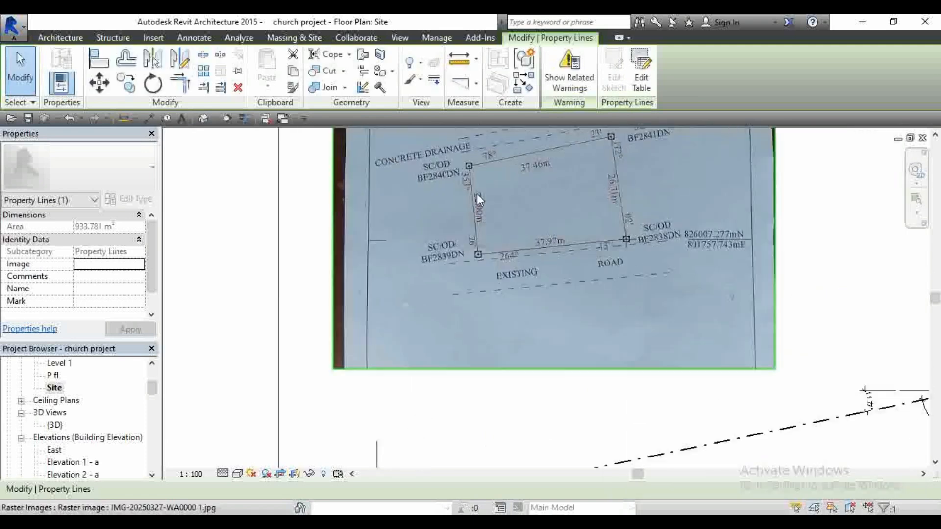
{"action": "scroll", "coordinate": [478, 198], "scroll_direction": "up", "scroll_amount": 4}
{"action": "scroll", "coordinate": [444, 226], "scroll_direction": "down", "scroll_amount": 3}
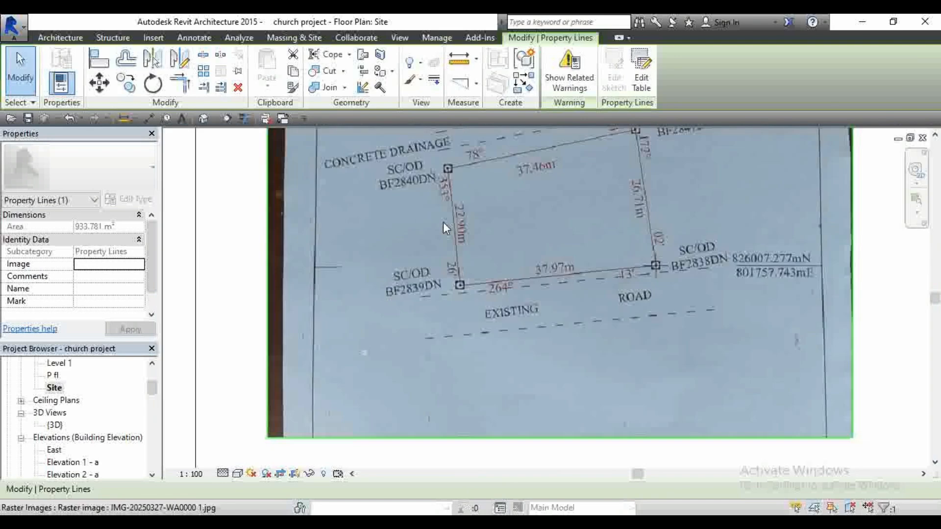
- Compare the closed property line with the dimensioned detail-line boundary and the survey plan image
{"action": "scroll", "coordinate": [445, 227], "scroll_direction": "down", "scroll_amount": 6}
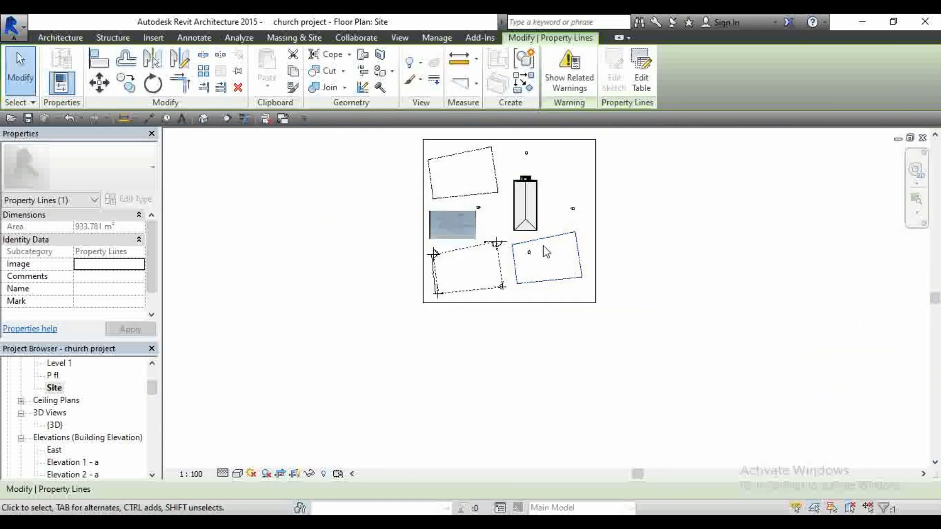
{"action": "scroll", "coordinate": [547, 252], "scroll_direction": "up", "scroll_amount": 5}
{"action": "scroll", "coordinate": [475, 236], "scroll_direction": "down", "scroll_amount": 3}
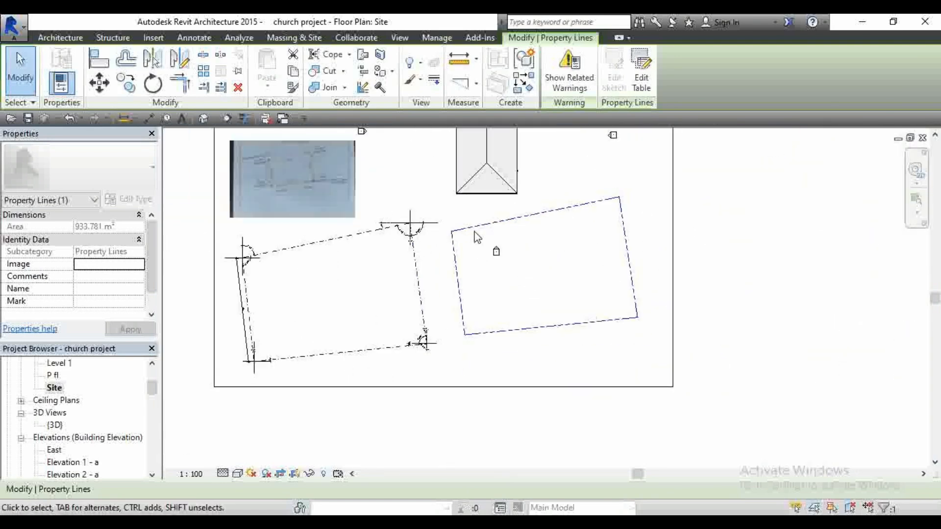
{"action": "scroll", "coordinate": [475, 233], "scroll_direction": "down", "scroll_amount": 3}
{"action": "scroll", "coordinate": [474, 227], "scroll_direction": "up", "scroll_amount": 5}
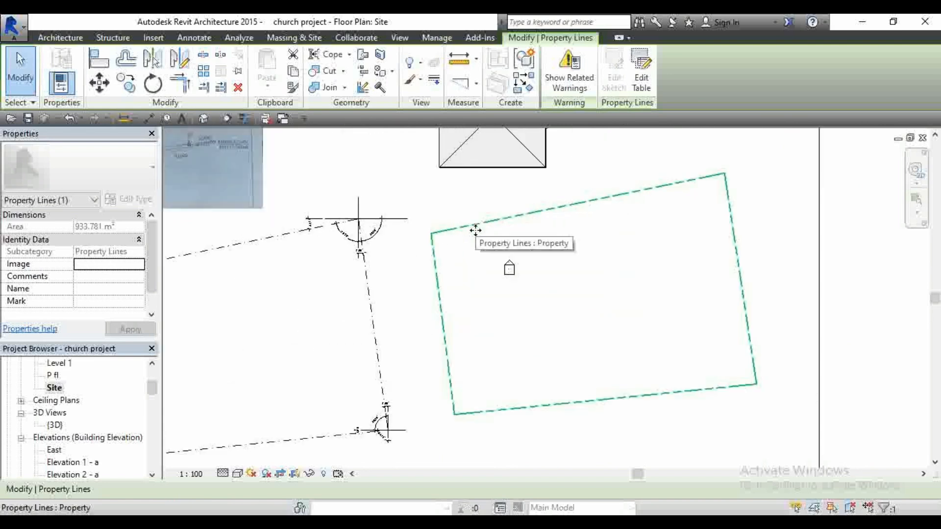
{"action": "scroll", "coordinate": [476, 231], "scroll_direction": "down", "scroll_amount": 4}
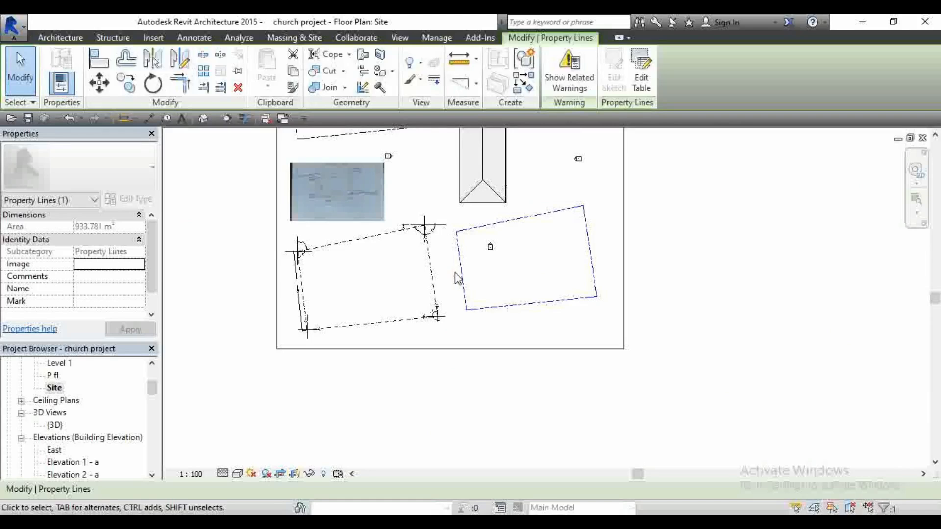
{"action": "scroll", "coordinate": [460, 263], "scroll_direction": "down", "scroll_amount": 1}
{"action": "scroll", "coordinate": [460, 262], "scroll_direction": "up", "scroll_amount": 3}
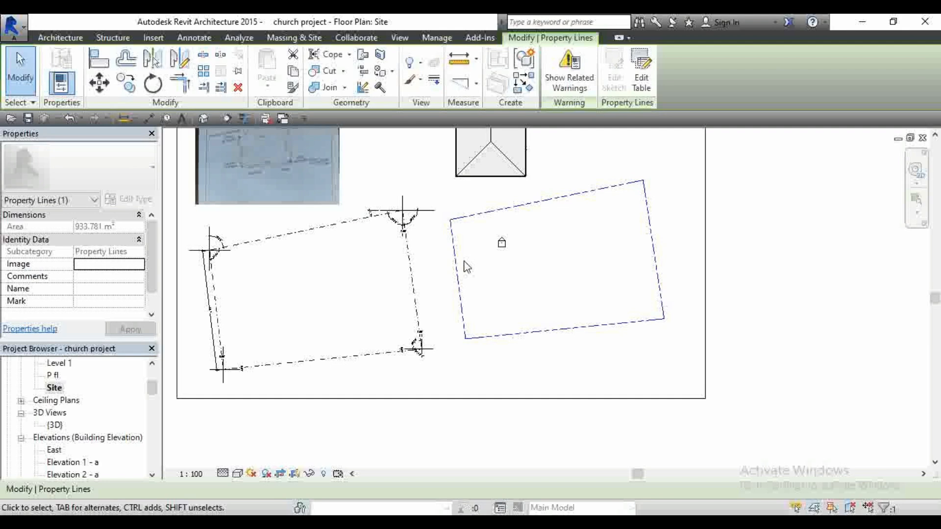
{"action": "scroll", "coordinate": [470, 260], "scroll_direction": "down", "scroll_amount": 3}
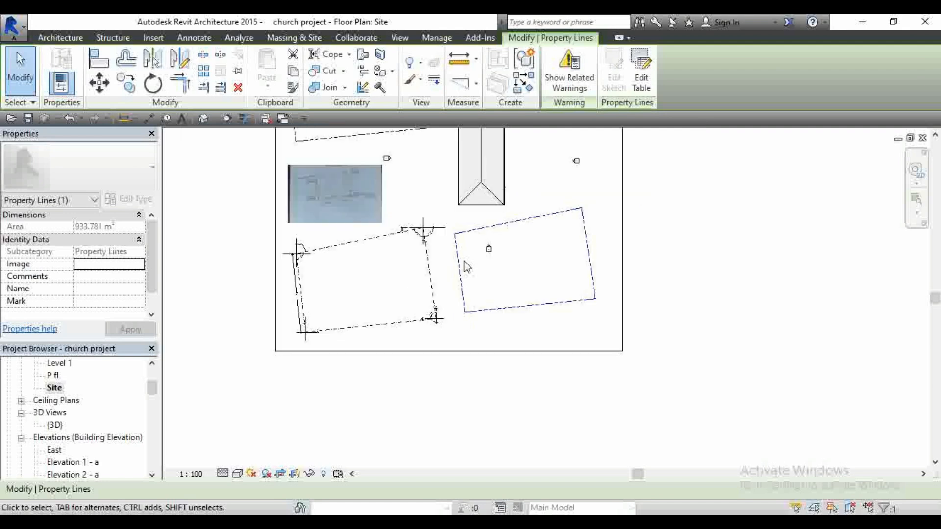
{"action": "scroll", "coordinate": [437, 294], "scroll_direction": "up", "scroll_amount": 5}
{"action": "scroll", "coordinate": [448, 284], "scroll_direction": "down", "scroll_amount": 4}
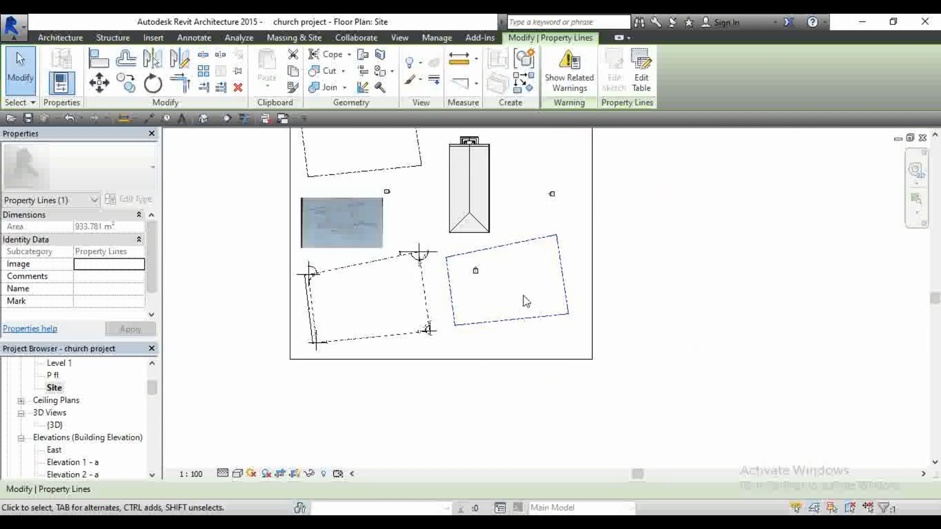
{"action": "scroll", "coordinate": [493, 275], "scroll_direction": "up", "scroll_amount": 3}
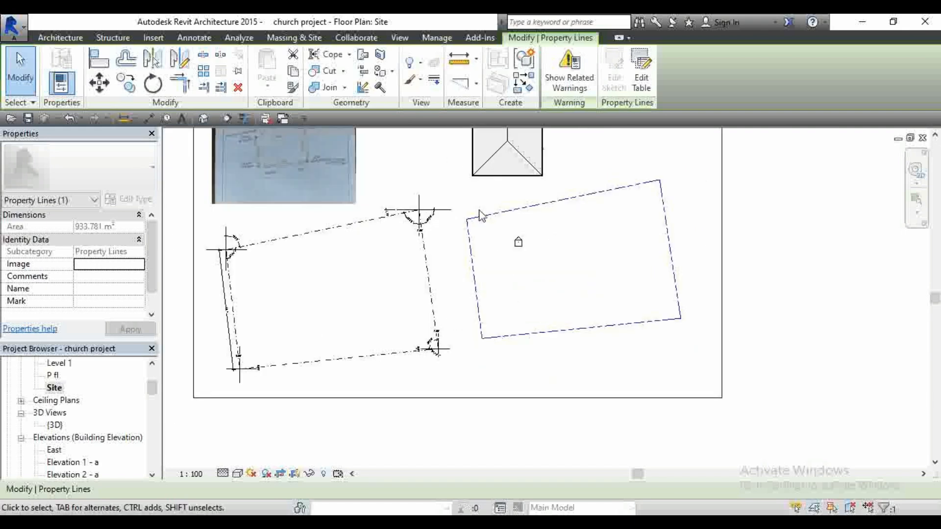
{"action": "scroll", "coordinate": [470, 255], "scroll_direction": "up", "scroll_amount": 3}
{"action": "scroll", "coordinate": [445, 301], "scroll_direction": "down", "scroll_amount": 5}
{"action": "scroll", "coordinate": [487, 248], "scroll_direction": "up", "scroll_amount": 4}
{"action": "scroll", "coordinate": [456, 248], "scroll_direction": "down", "scroll_amount": 3}
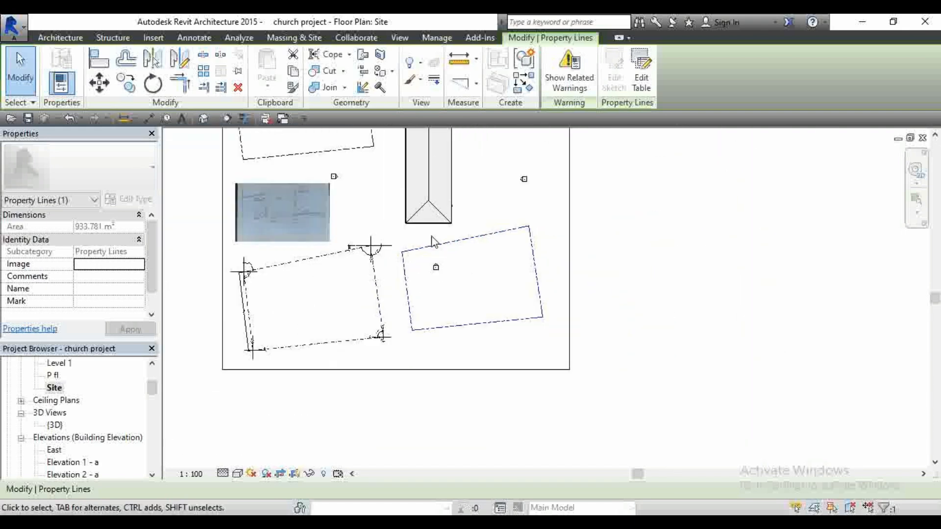
{"action": "scroll", "coordinate": [512, 294], "scroll_direction": "up", "scroll_amount": 3}
{"action": "scroll", "coordinate": [546, 336], "scroll_direction": "down", "scroll_amount": 3}
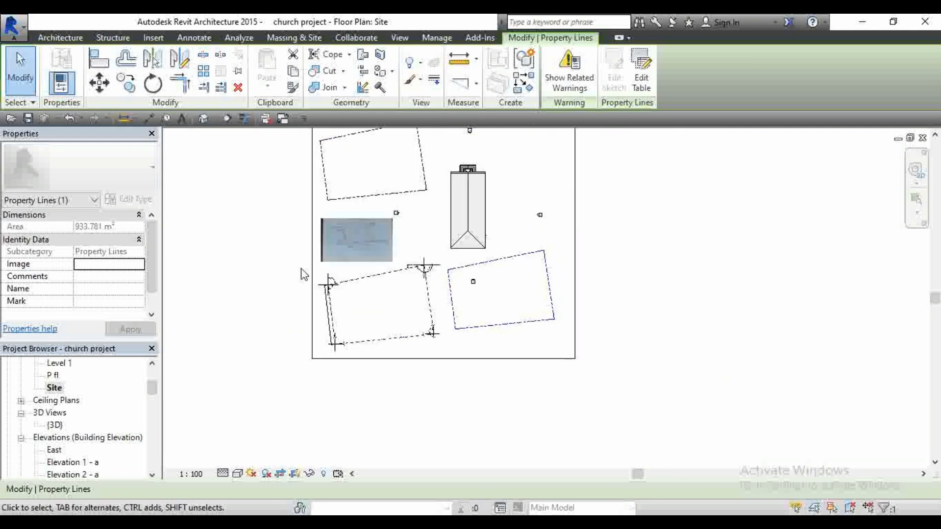
{"action": "scroll", "coordinate": [338, 289], "scroll_direction": "up", "scroll_amount": 3}
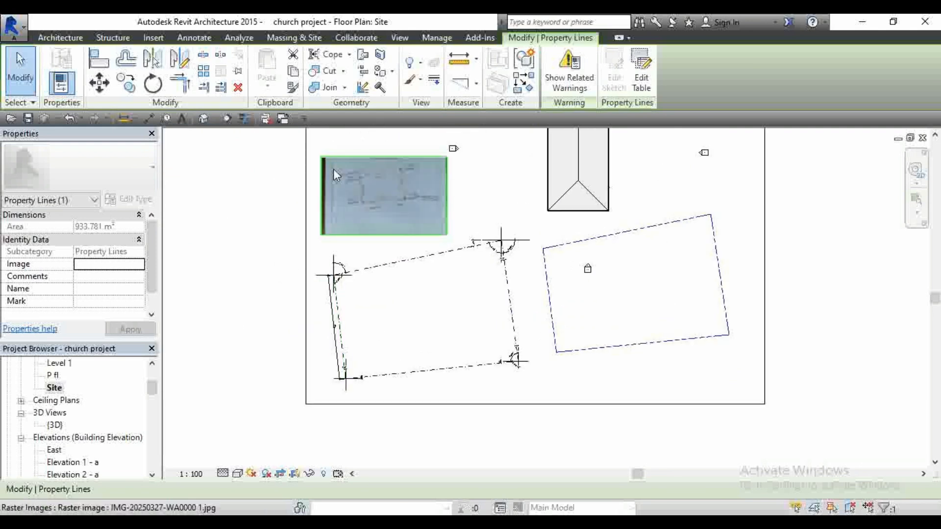
{"action": "scroll", "coordinate": [410, 251], "scroll_direction": "down", "scroll_amount": 3}
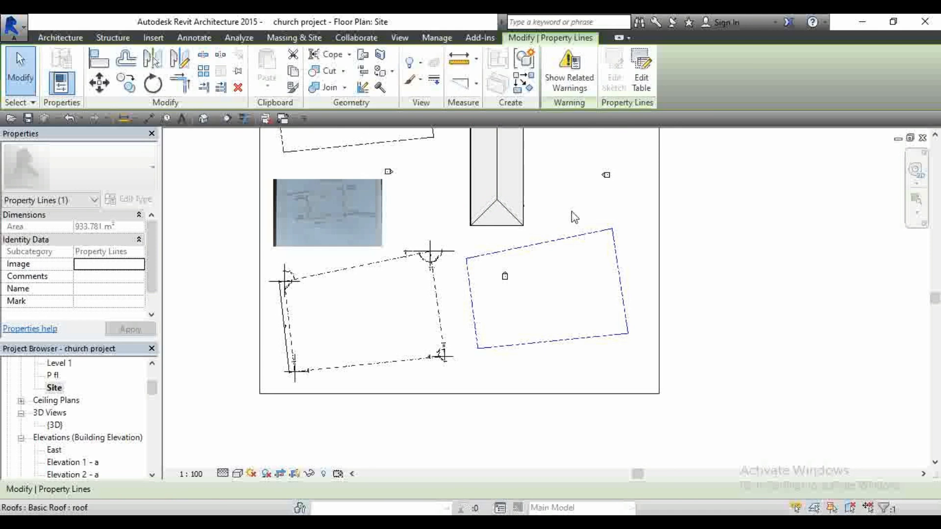
- Start a property line by sketching, dismissing the save reminder, and draw a freehand chain of straight segments just east of the church building
{"action": "scroll", "coordinate": [468, 255], "scroll_direction": "down", "scroll_amount": 2}
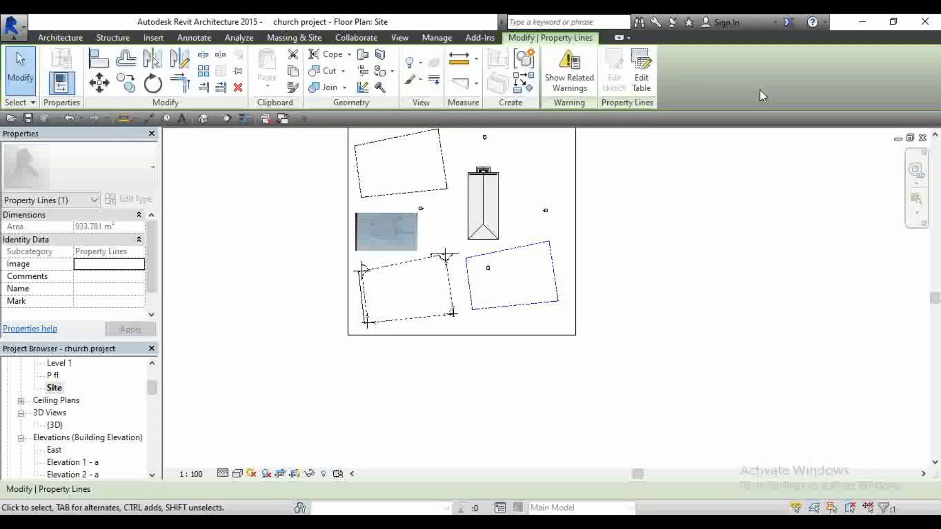
{"action": "left_click", "coordinate": [621, 184]}
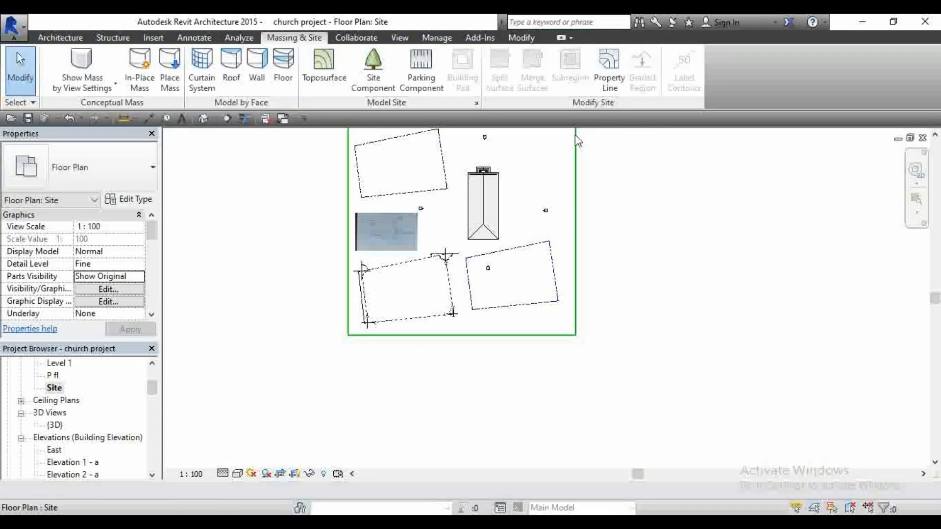
{"action": "left_click", "coordinate": [603, 77]}
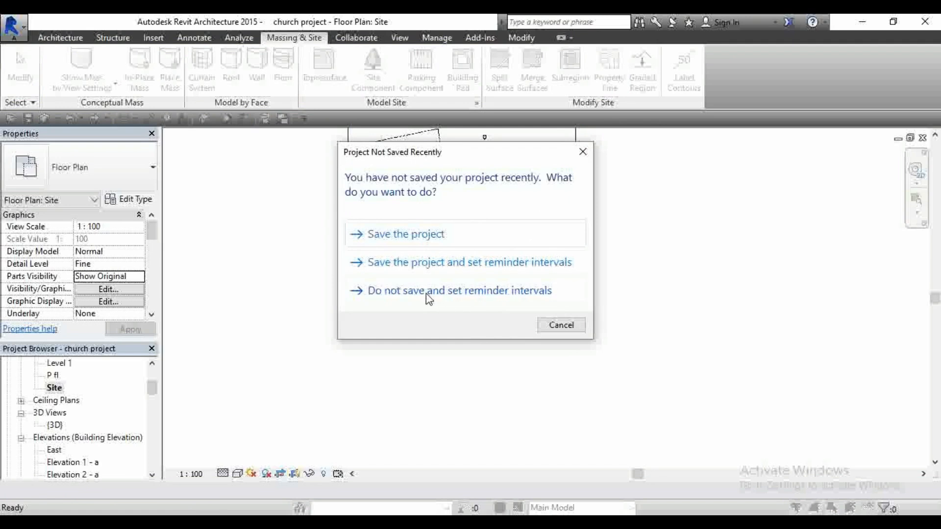
{"action": "left_click", "coordinate": [583, 151]}
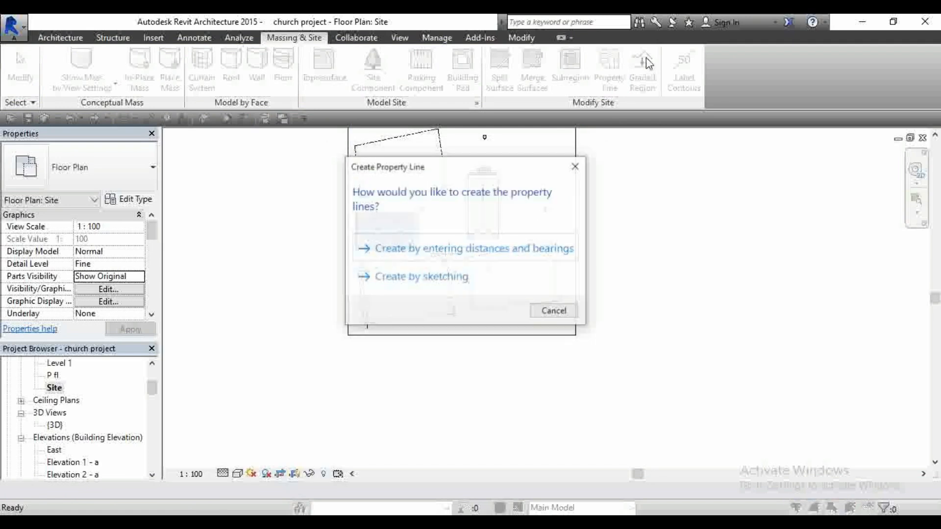
{"action": "left_click", "coordinate": [431, 278]}
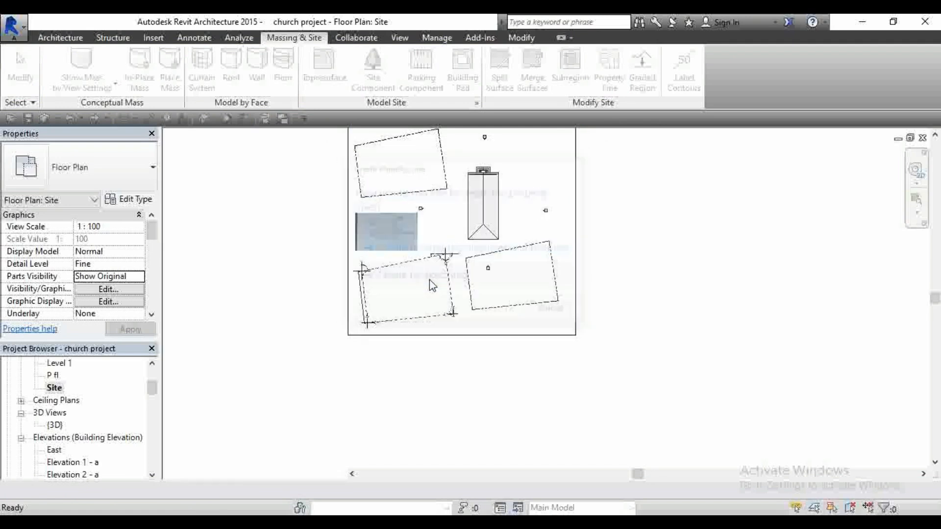
{"action": "scroll", "coordinate": [510, 157], "scroll_direction": "up", "scroll_amount": 2}
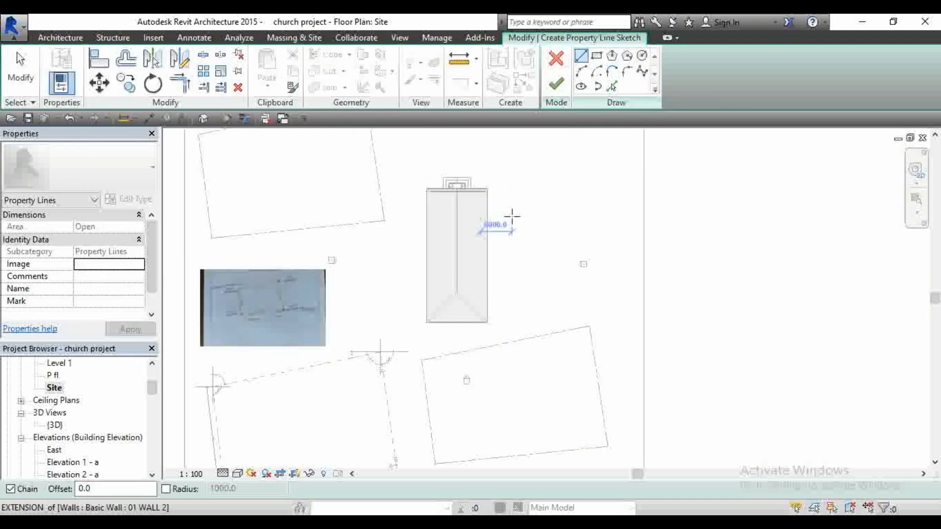
{"action": "scroll", "coordinate": [507, 217], "scroll_direction": "up", "scroll_amount": 1}
{"action": "left_click", "coordinate": [525, 263]}
{"action": "left_click", "coordinate": [588, 157]}
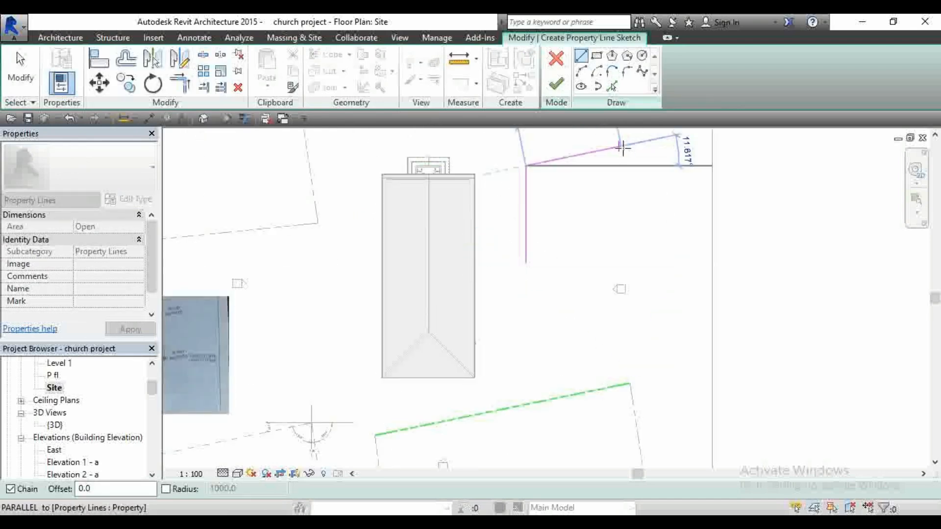
{"action": "left_click", "coordinate": [621, 147]}
{"action": "left_click", "coordinate": [679, 269]}
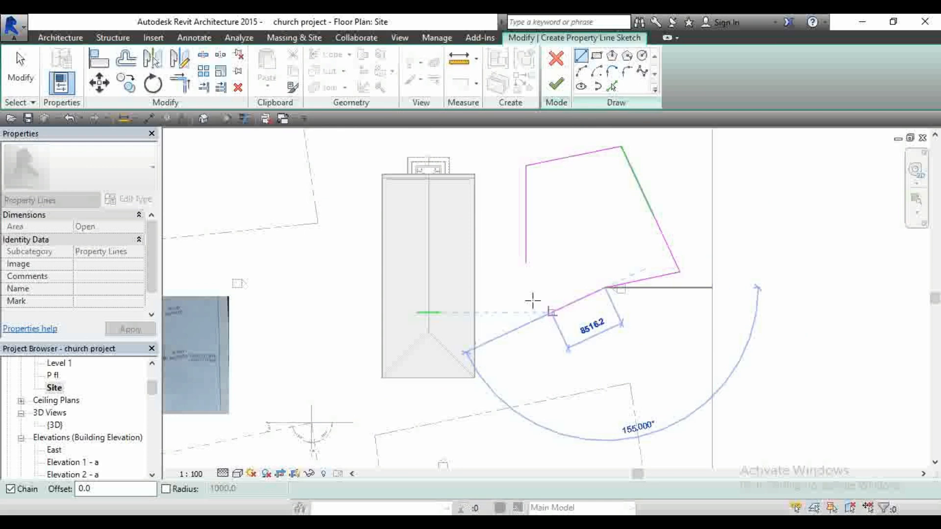
{"action": "left_click", "coordinate": [553, 311]}
{"action": "left_click", "coordinate": [522, 284]}
{"action": "left_click", "coordinate": [529, 263]}
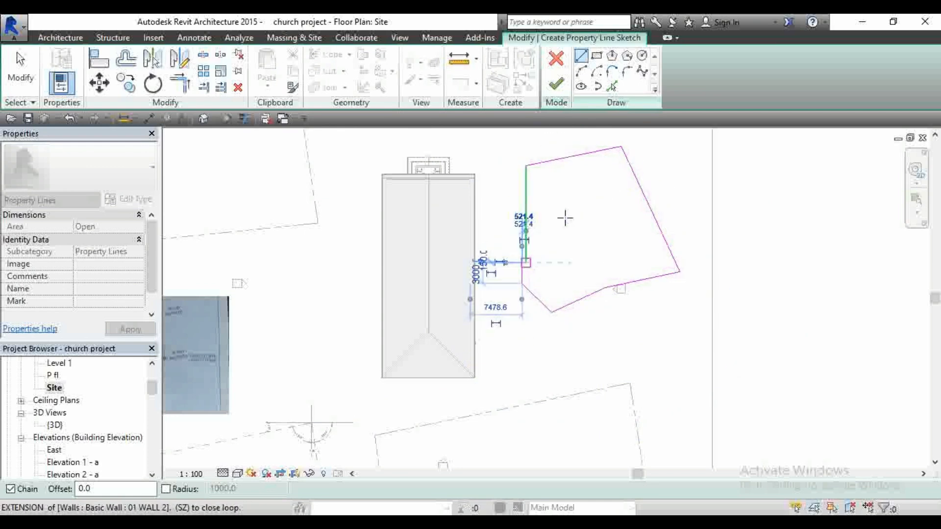
- End the line chain, inspect the gap at its start point, and discard the property line sketch
{"action": "right_click", "coordinate": [567, 223]}
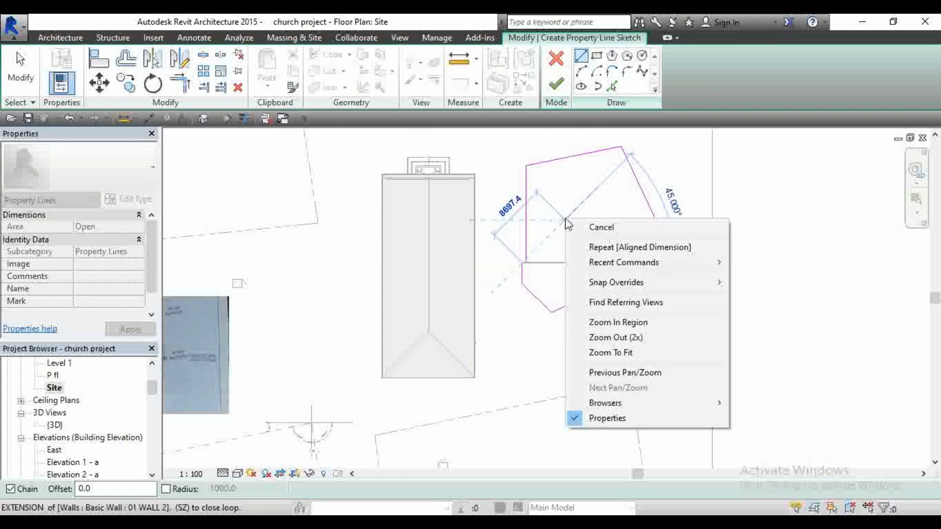
{"action": "left_click", "coordinate": [593, 227]}
{"action": "scroll", "coordinate": [542, 248], "scroll_direction": "up", "scroll_amount": 3}
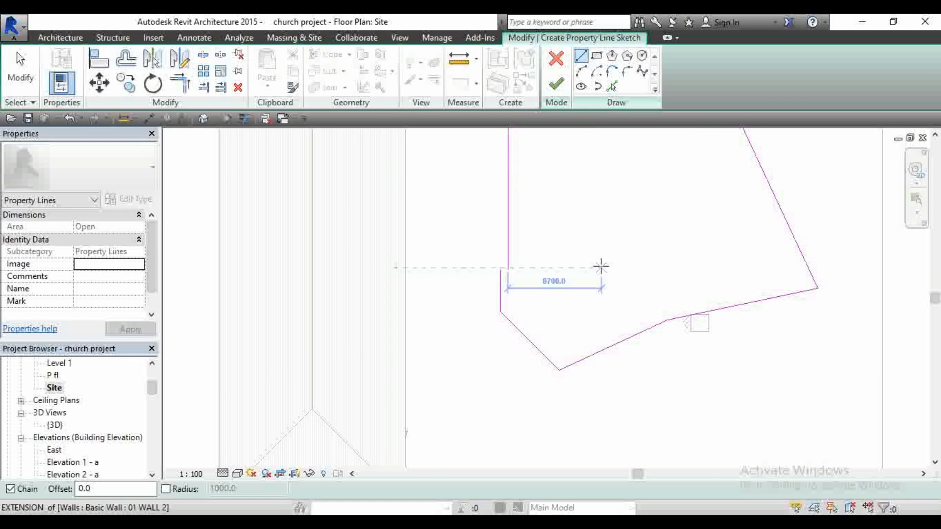
{"action": "left_click", "coordinate": [556, 58]}
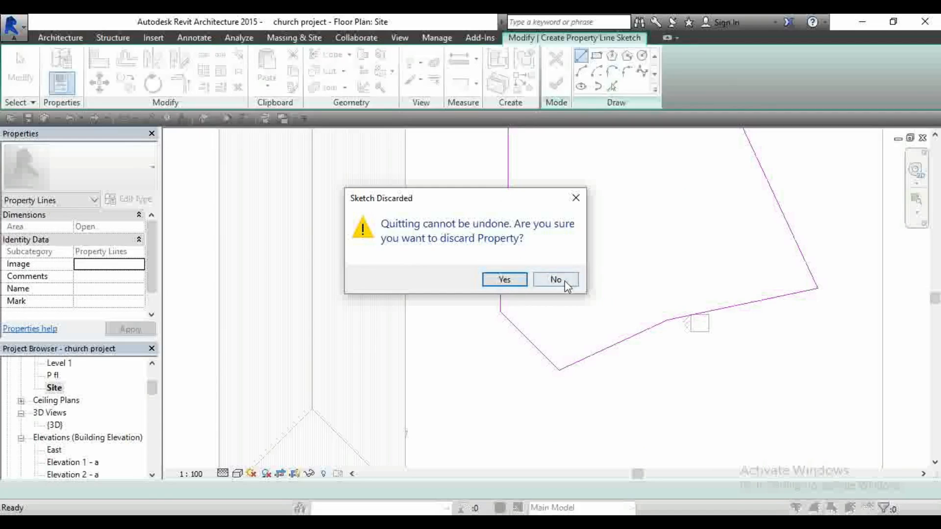
{"action": "left_click", "coordinate": [514, 280]}
- Select the bearing-based property line south of the church and examine its shape and placement beside the dimensioned boundary and survey image
{"action": "scroll", "coordinate": [558, 269], "scroll_direction": "up", "scroll_amount": 2}
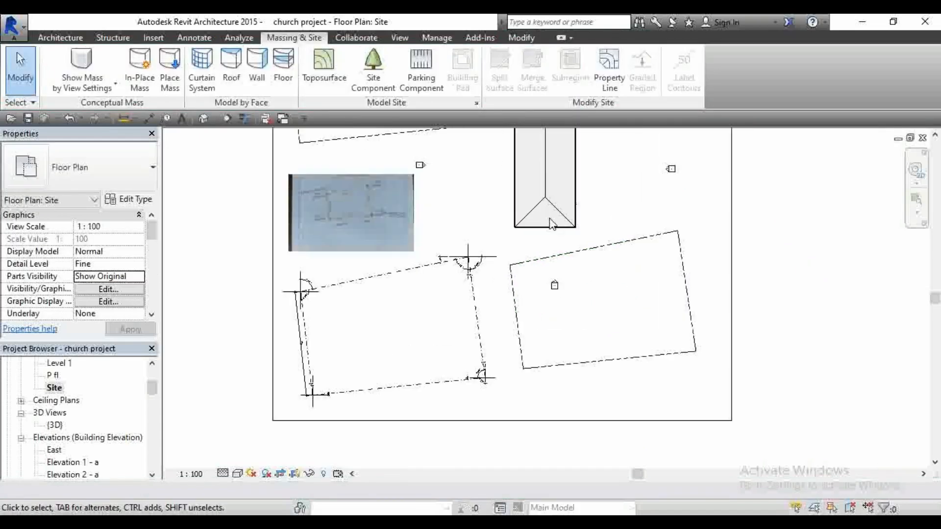
{"action": "left_click", "coordinate": [637, 240]}
{"action": "scroll", "coordinate": [575, 280], "scroll_direction": "up", "scroll_amount": 2}
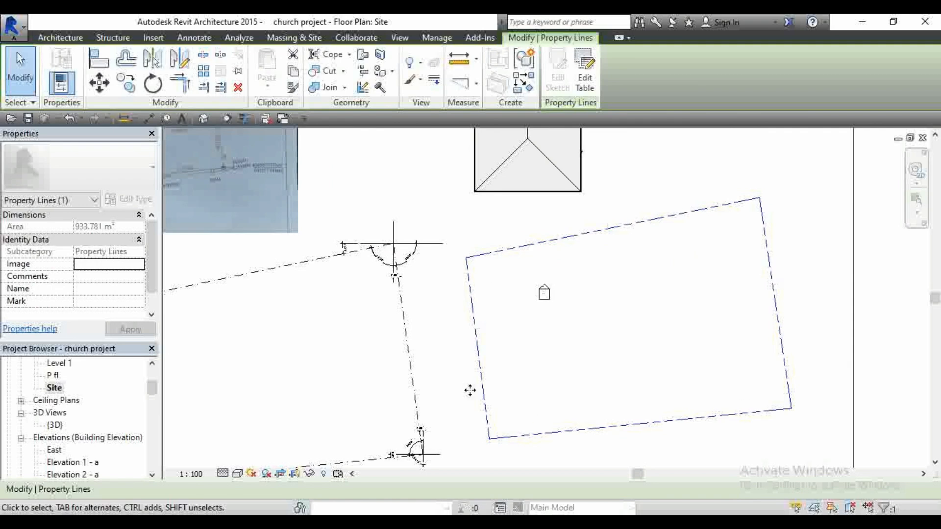
{"action": "scroll", "coordinate": [643, 250], "scroll_direction": "down", "scroll_amount": 3}
{"action": "scroll", "coordinate": [622, 308], "scroll_direction": "up", "scroll_amount": 3}
{"action": "scroll", "coordinate": [571, 366], "scroll_direction": "down", "scroll_amount": 2}
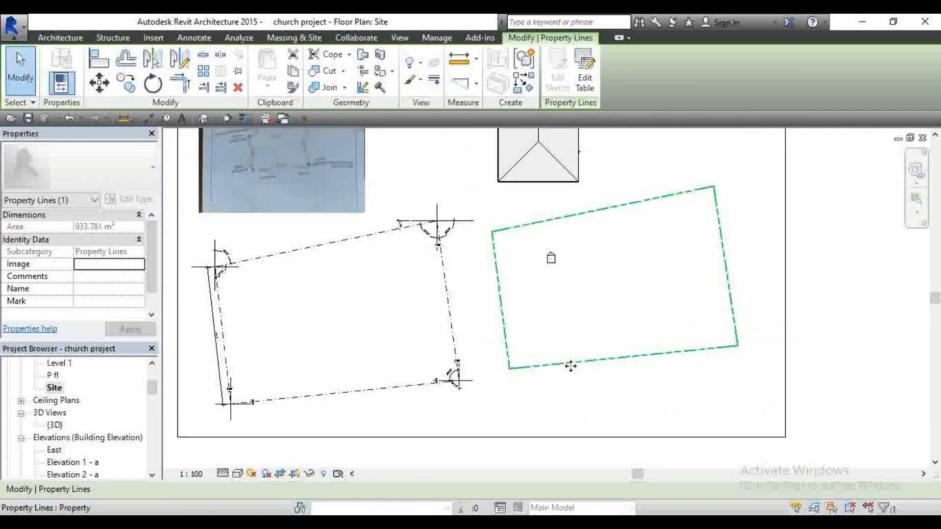
{"action": "scroll", "coordinate": [571, 366], "scroll_direction": "down", "scroll_amount": 1}
{"action": "scroll", "coordinate": [612, 291], "scroll_direction": "up", "scroll_amount": 1}
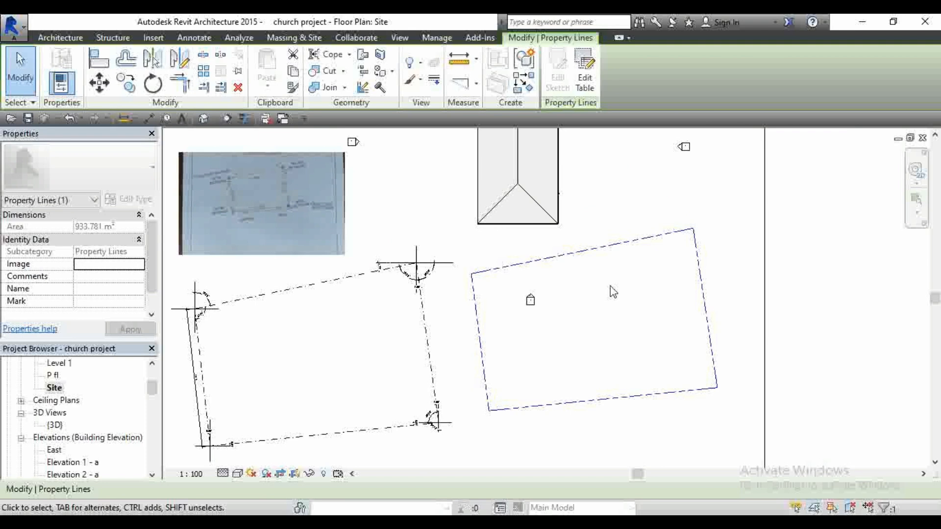
{"action": "scroll", "coordinate": [526, 316], "scroll_direction": "down", "scroll_amount": 4}
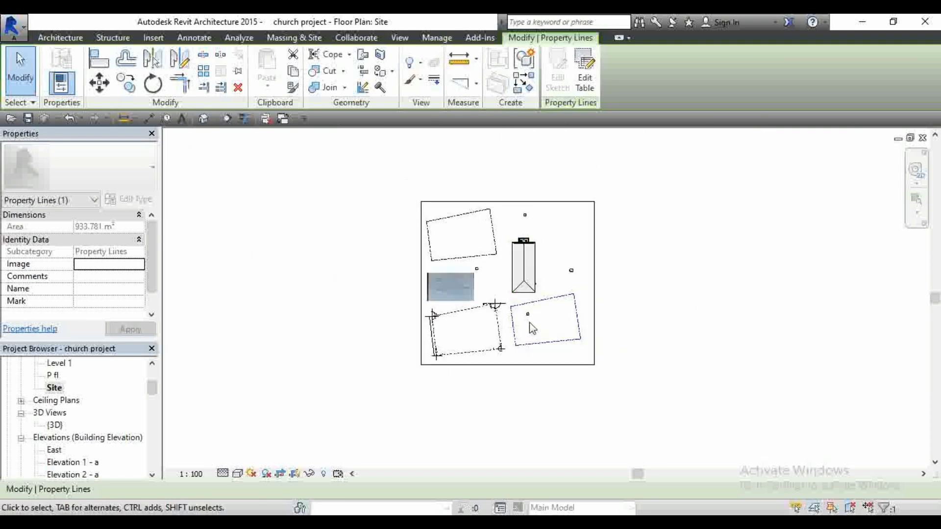
{"action": "scroll", "coordinate": [546, 330], "scroll_direction": "up", "scroll_amount": 4}
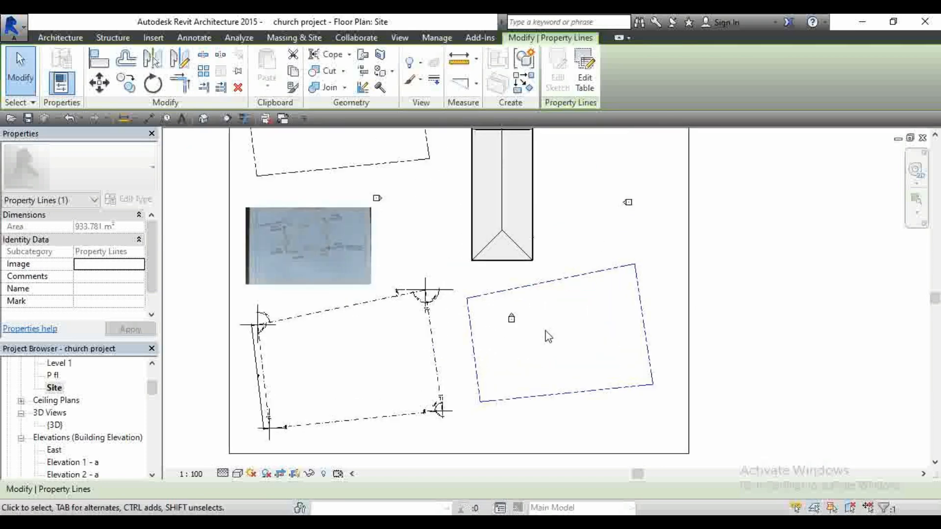
{"action": "scroll", "coordinate": [547, 336], "scroll_direction": "down", "scroll_amount": 4}
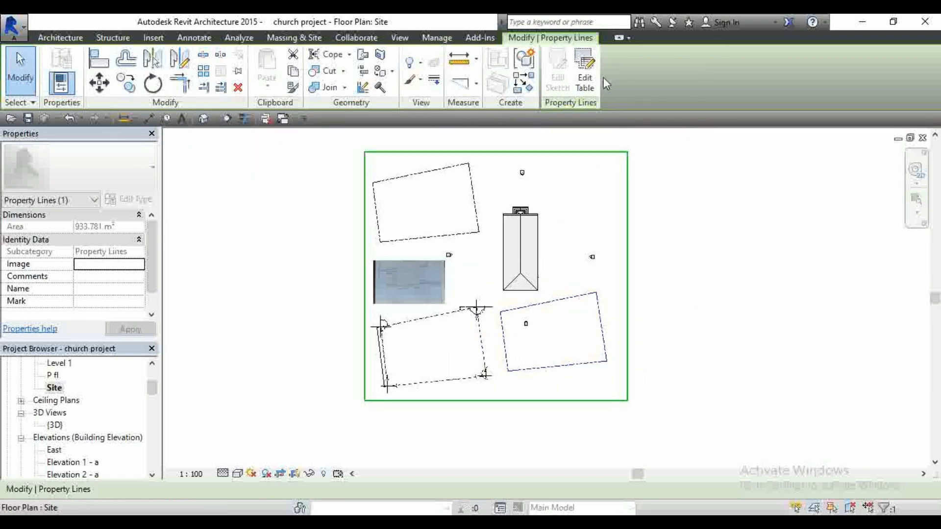